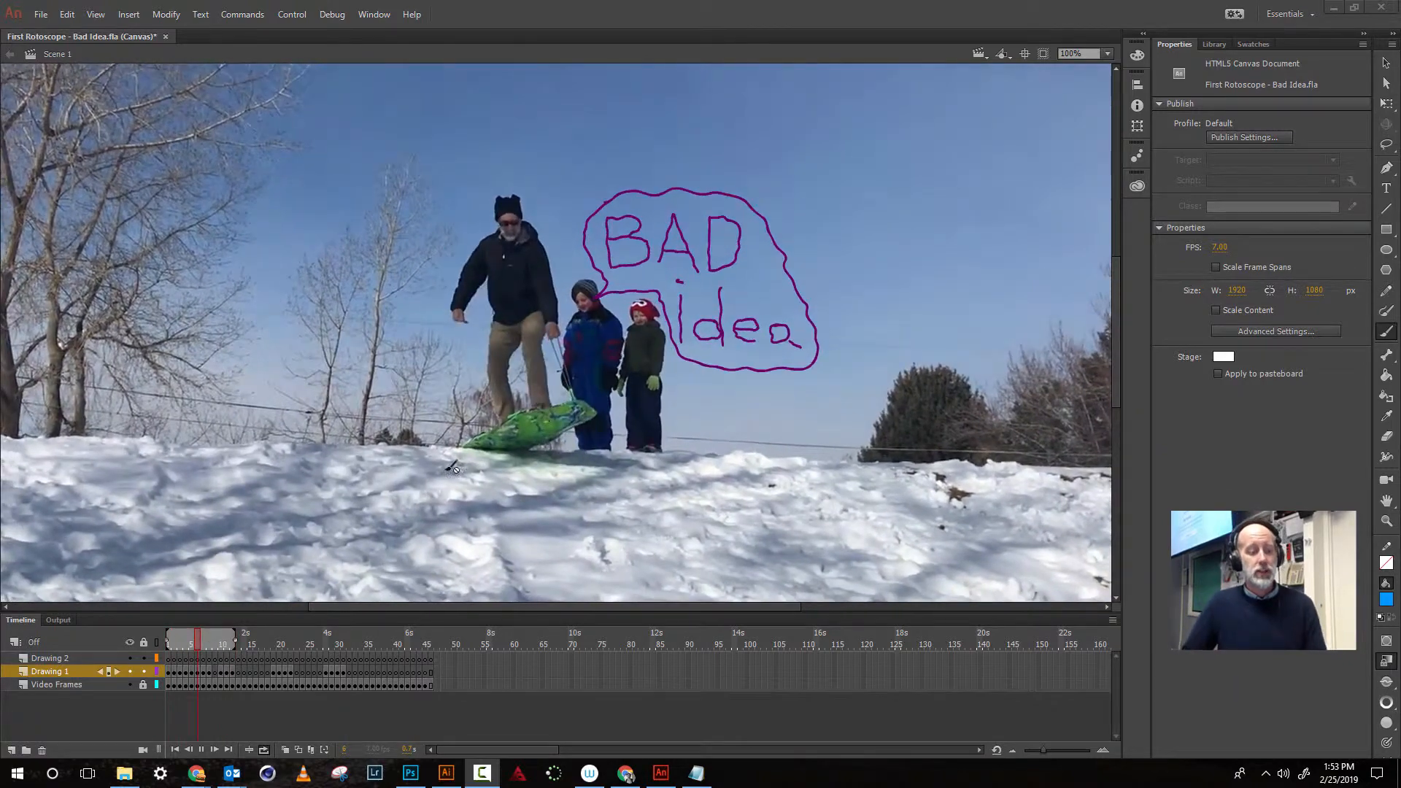
- Scrub and play the Bad Idea example animation to review the hand-drawn speech bubble over the video
left_click_drag(235, 635, 445, 627)
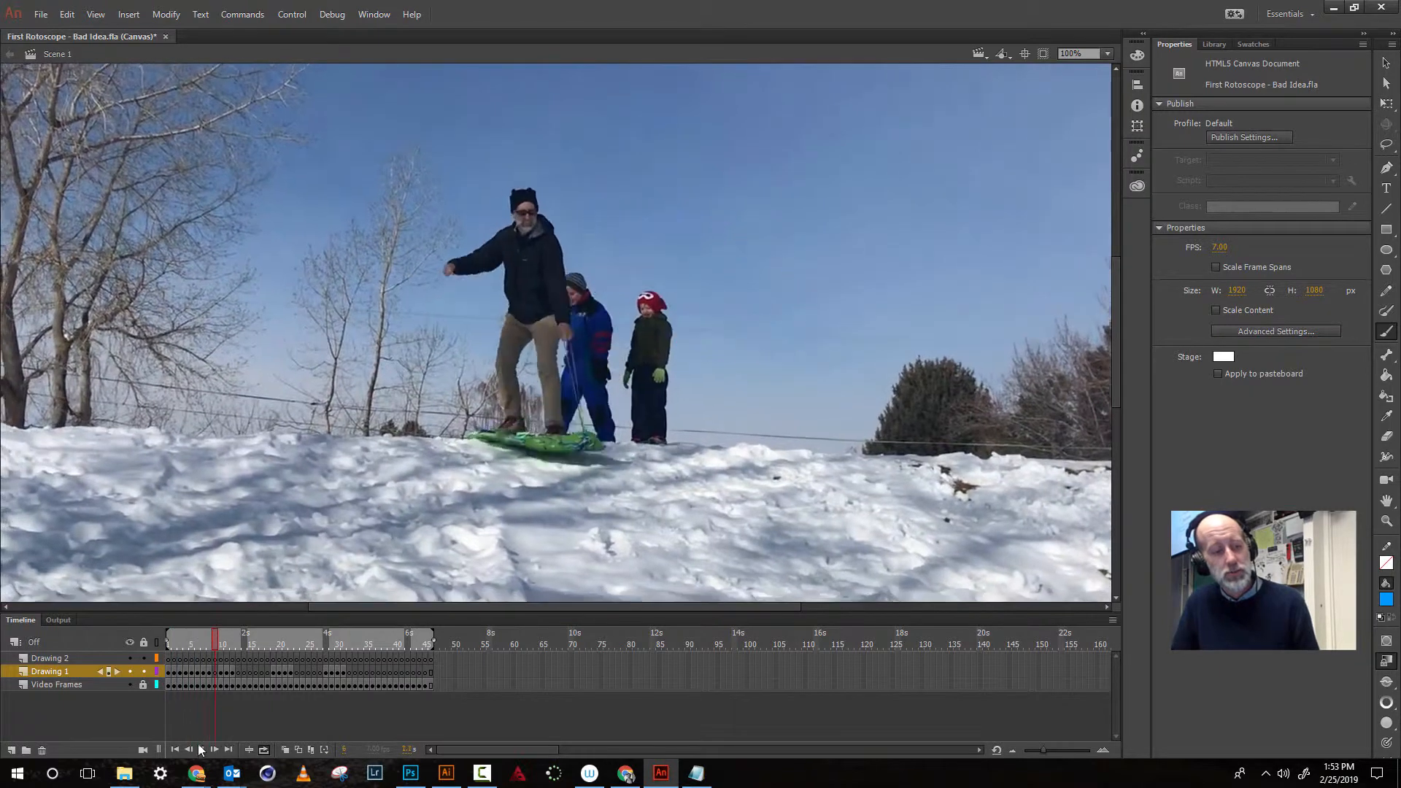
left_click(201, 749)
left_click(201, 750)
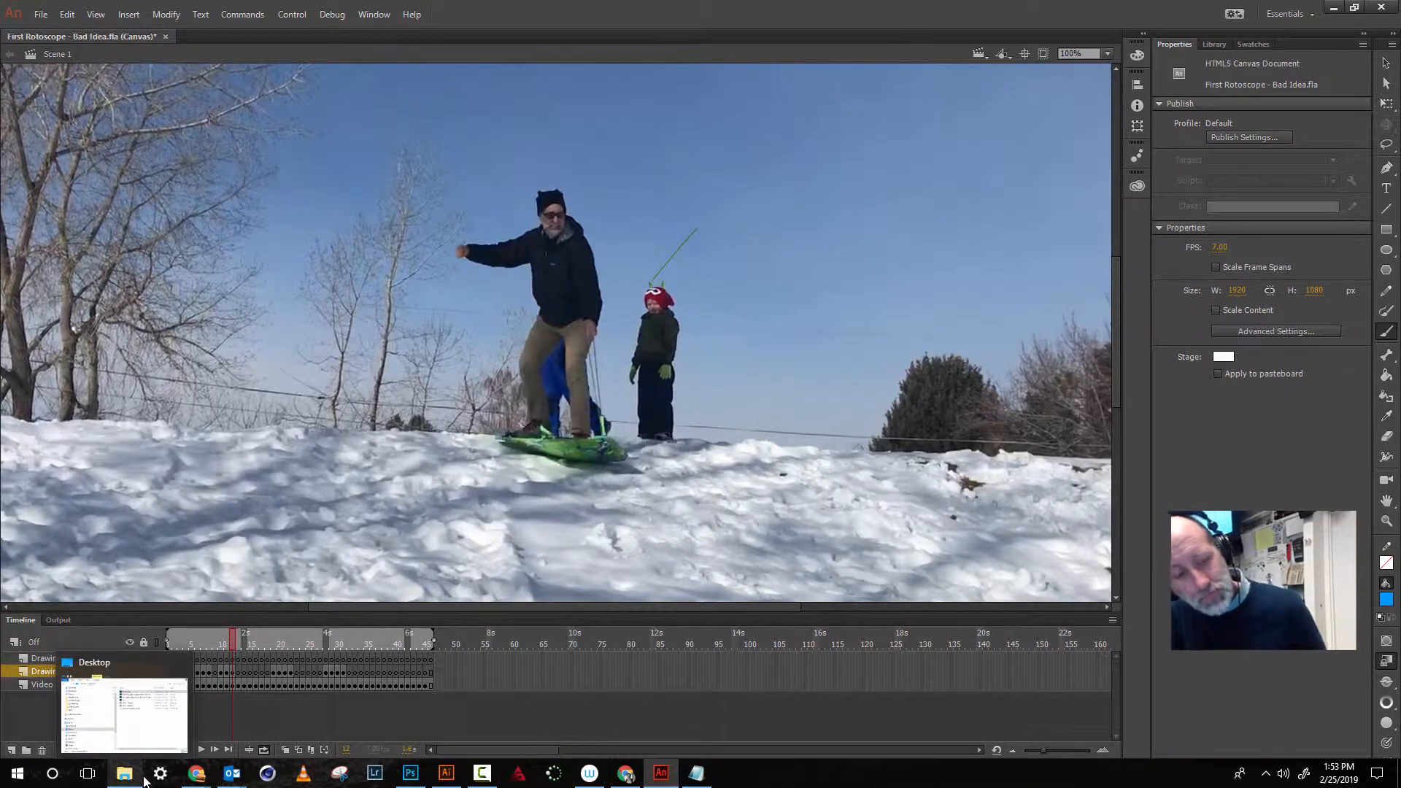
- Switch to the browser, open the First Rotoscope.fla attachment in the Two RotoScopes assignment, download it and open it
mouse_move(195, 779)
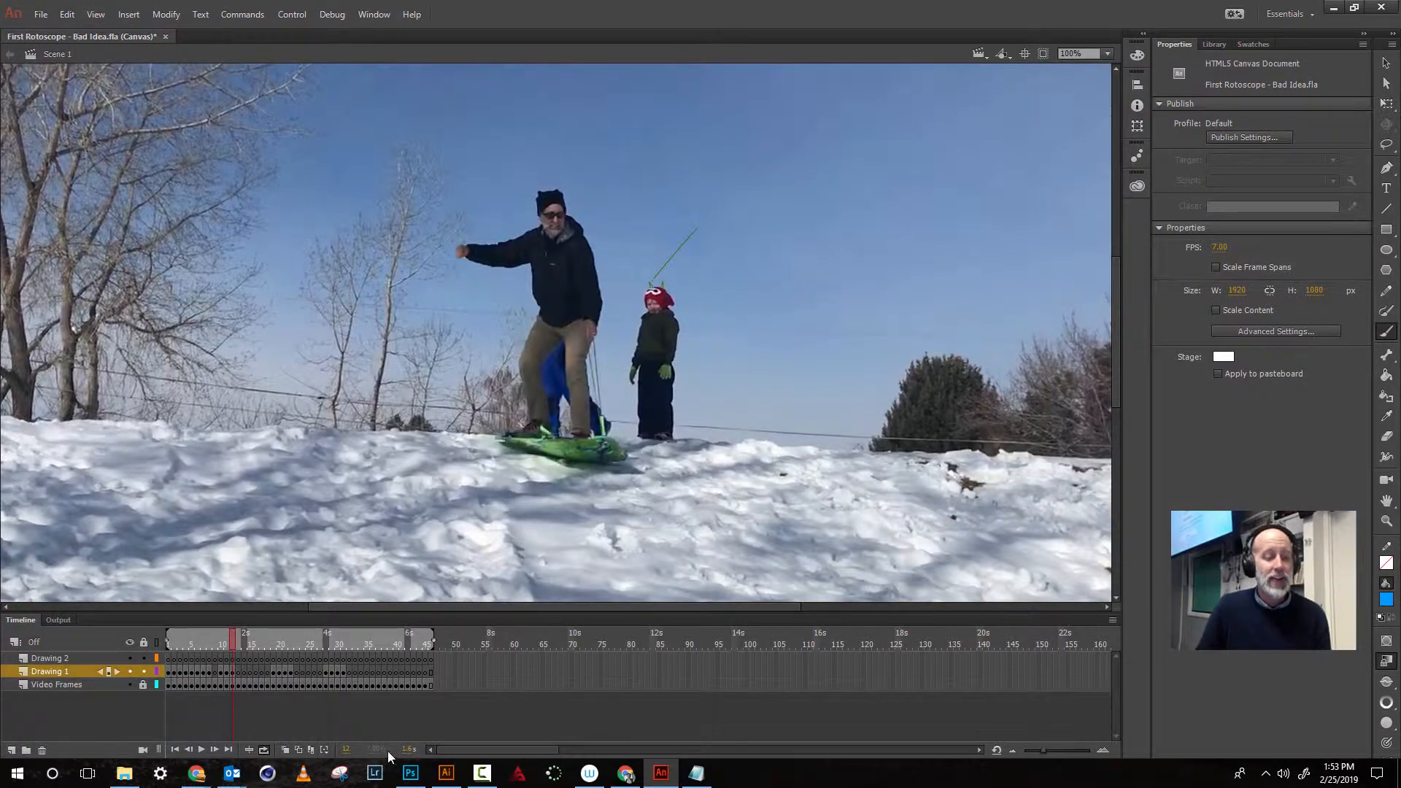
left_click(198, 777)
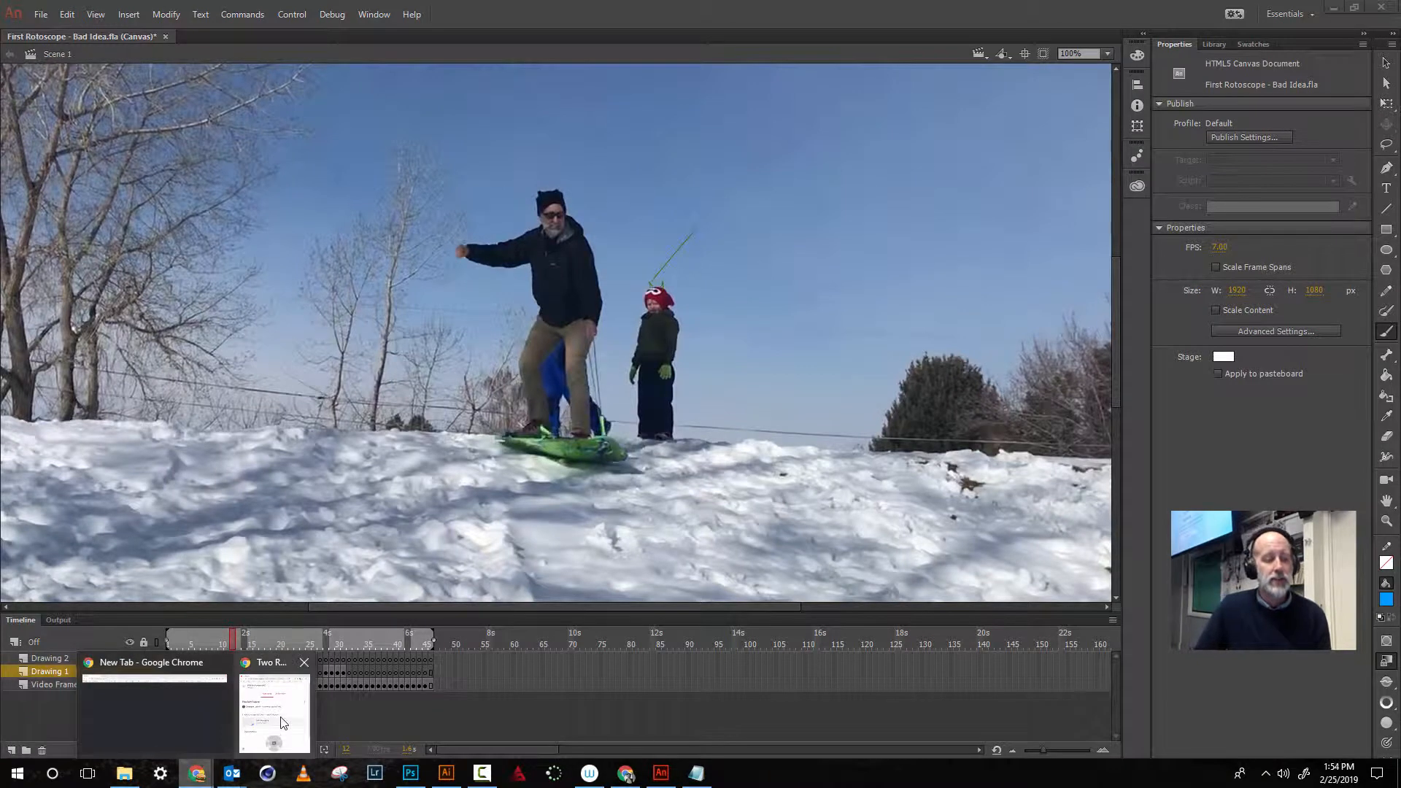
left_click(291, 695)
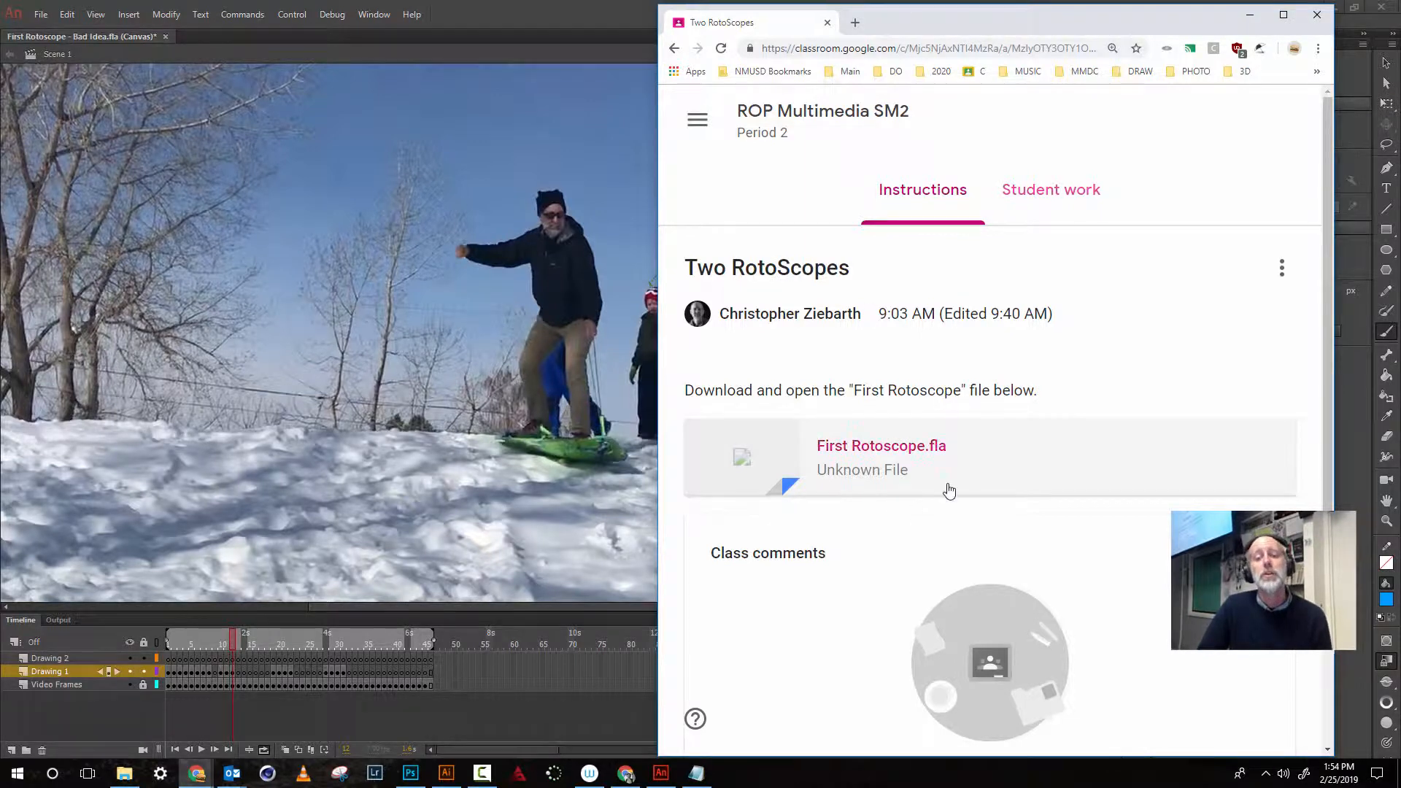
left_click(915, 452)
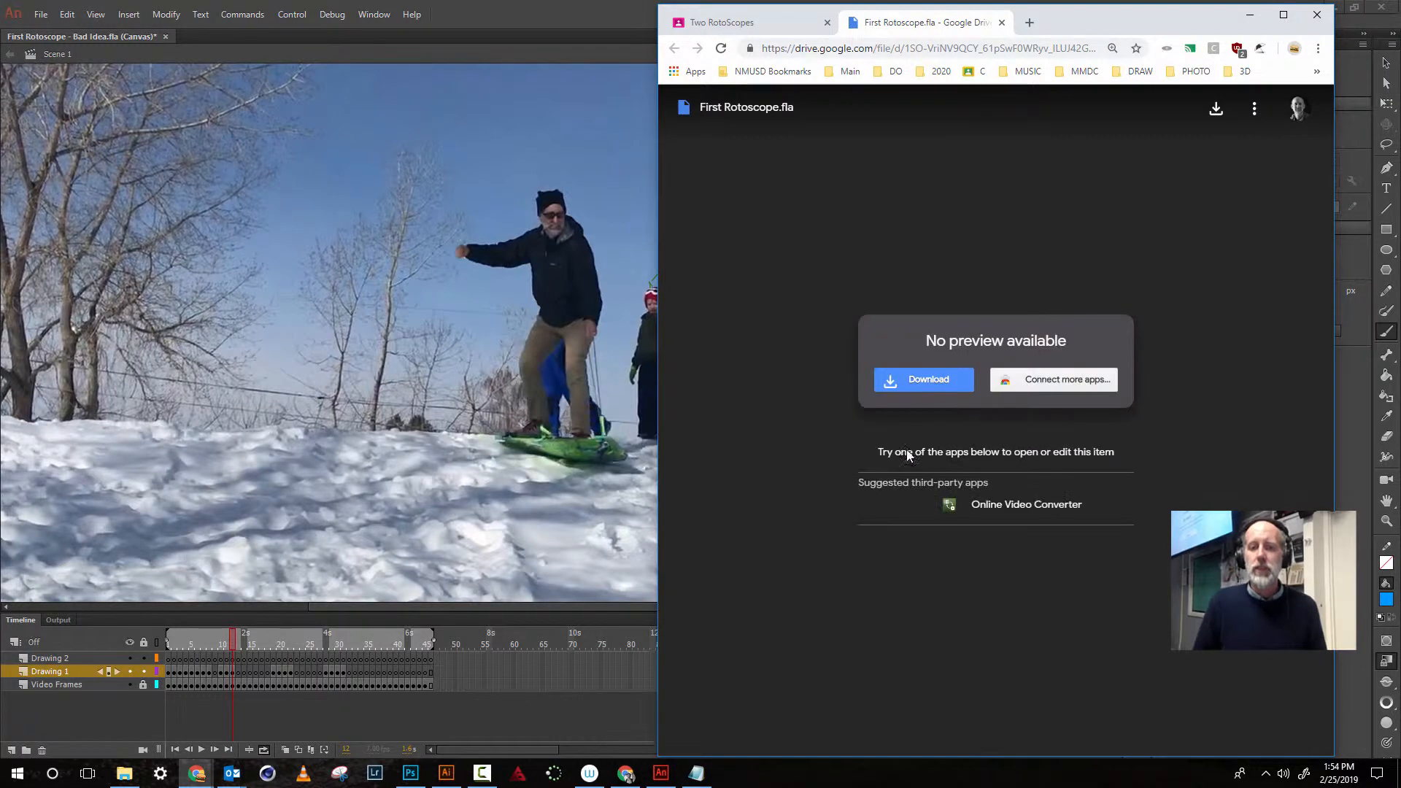
left_click(927, 379)
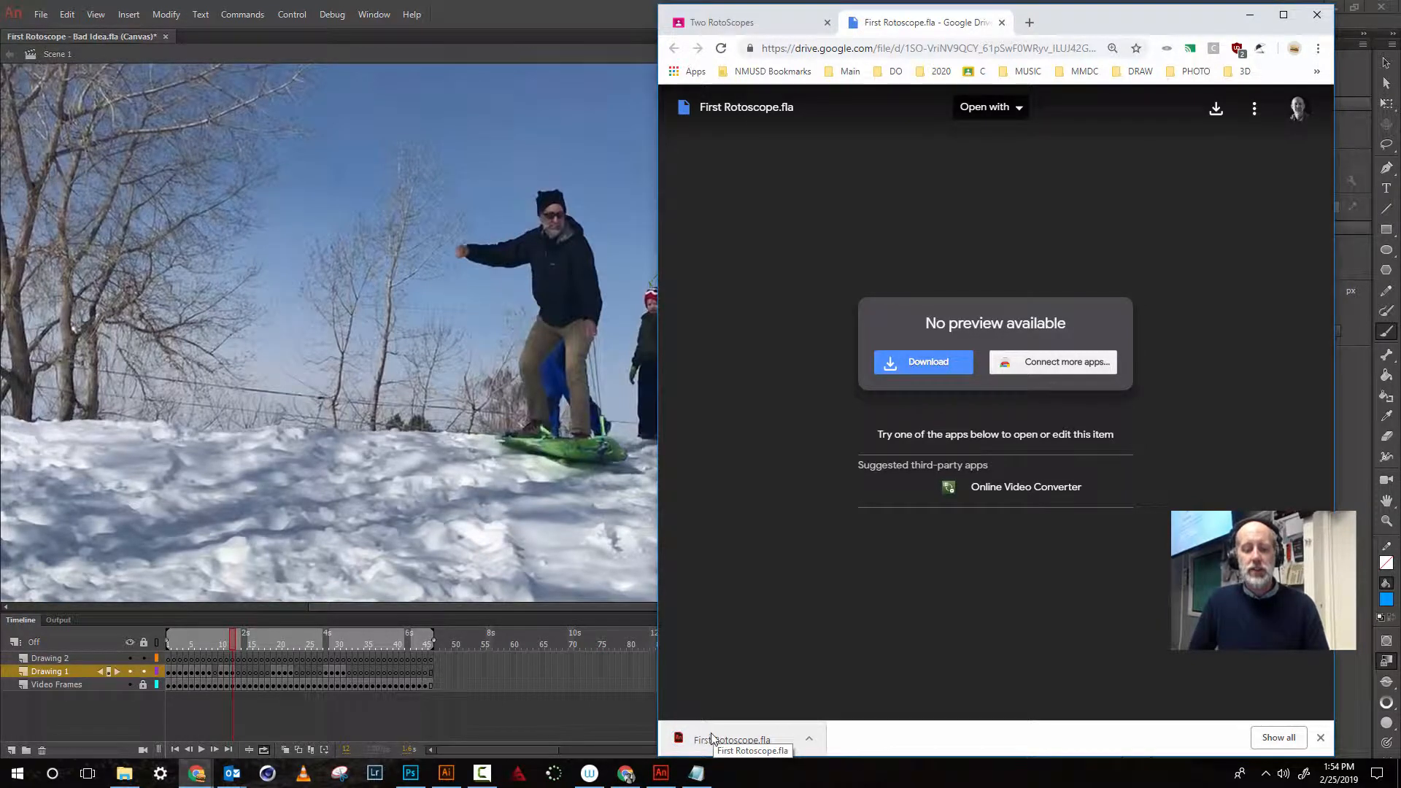
left_click(708, 739)
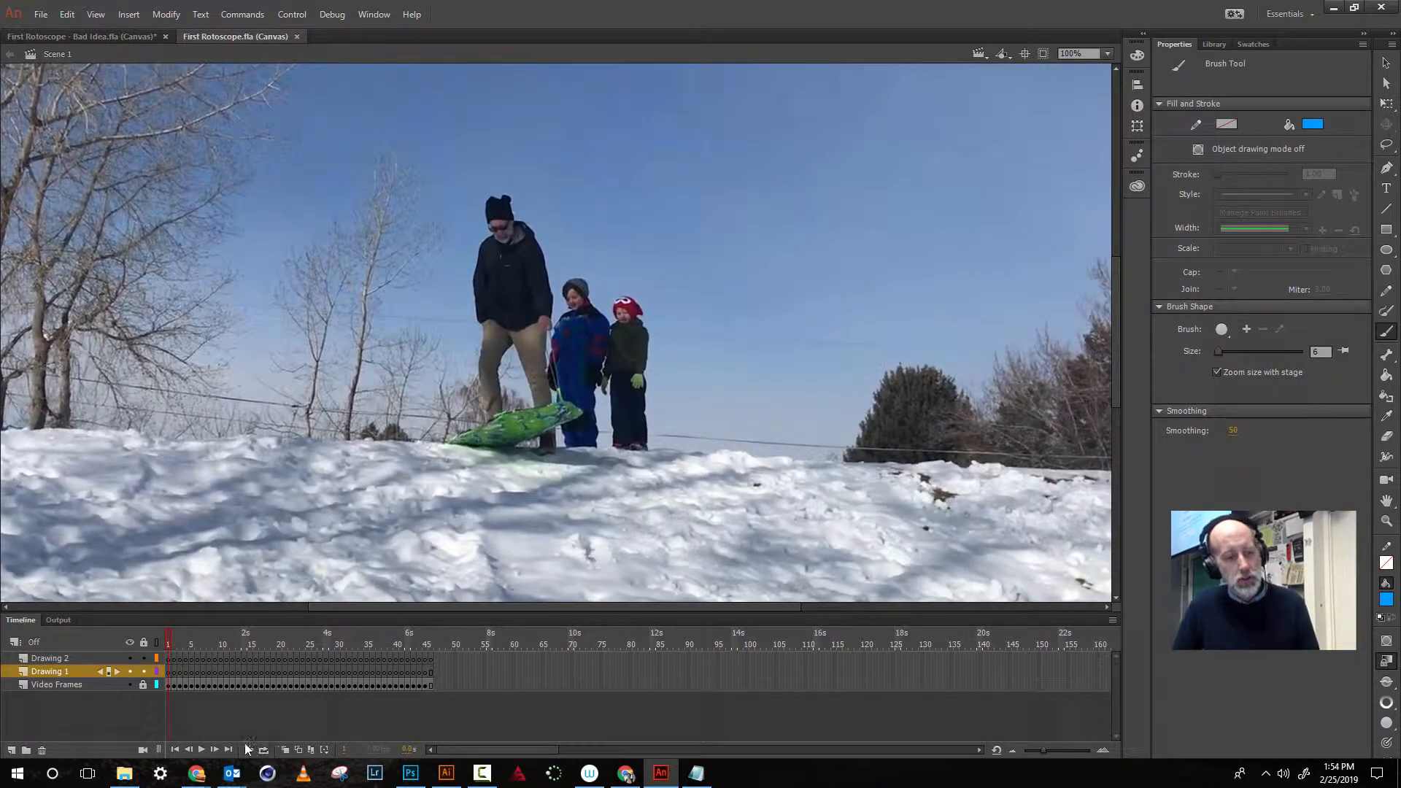
- Play the sledding clip in First Rotoscope and return the playhead to the first frame
left_click(204, 747)
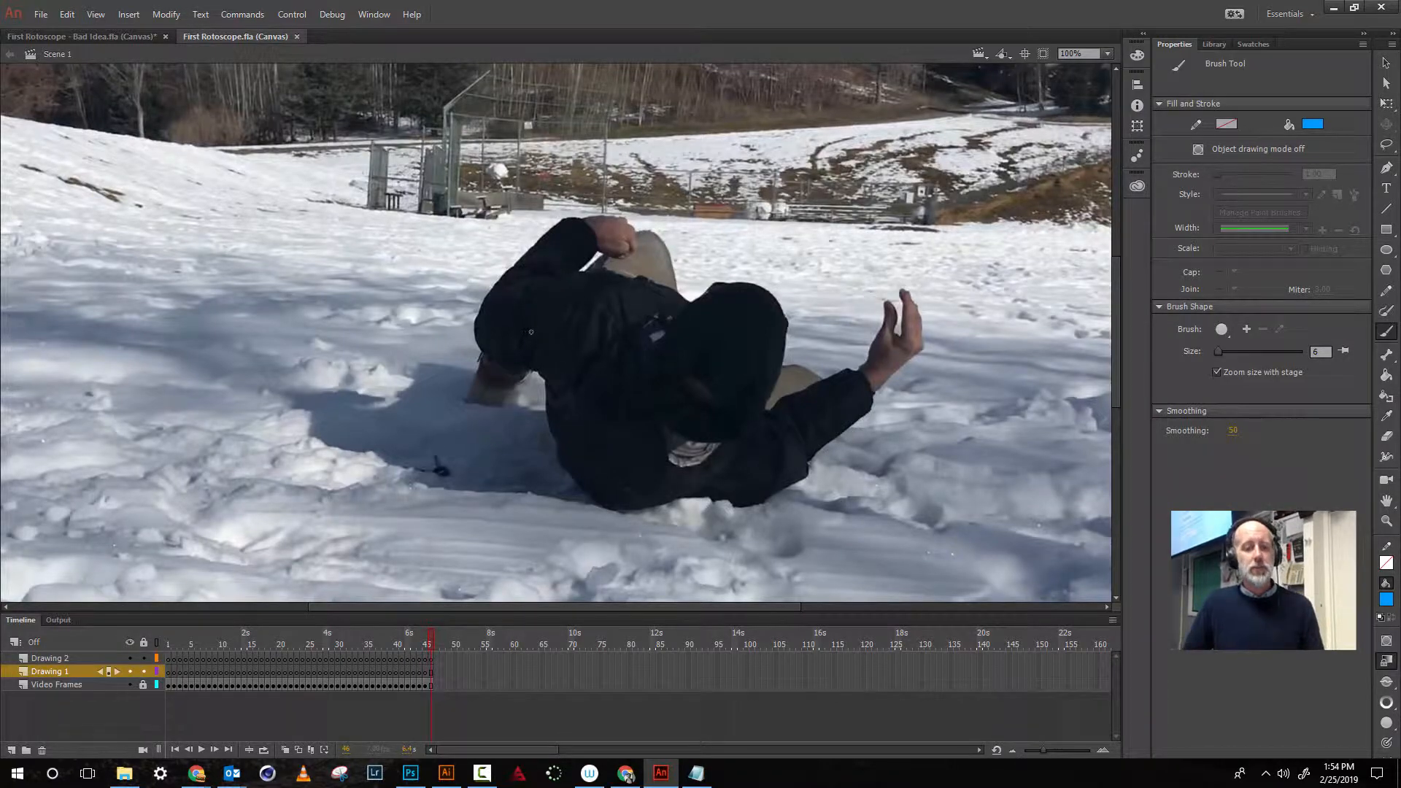
left_click_drag(429, 649, 163, 641)
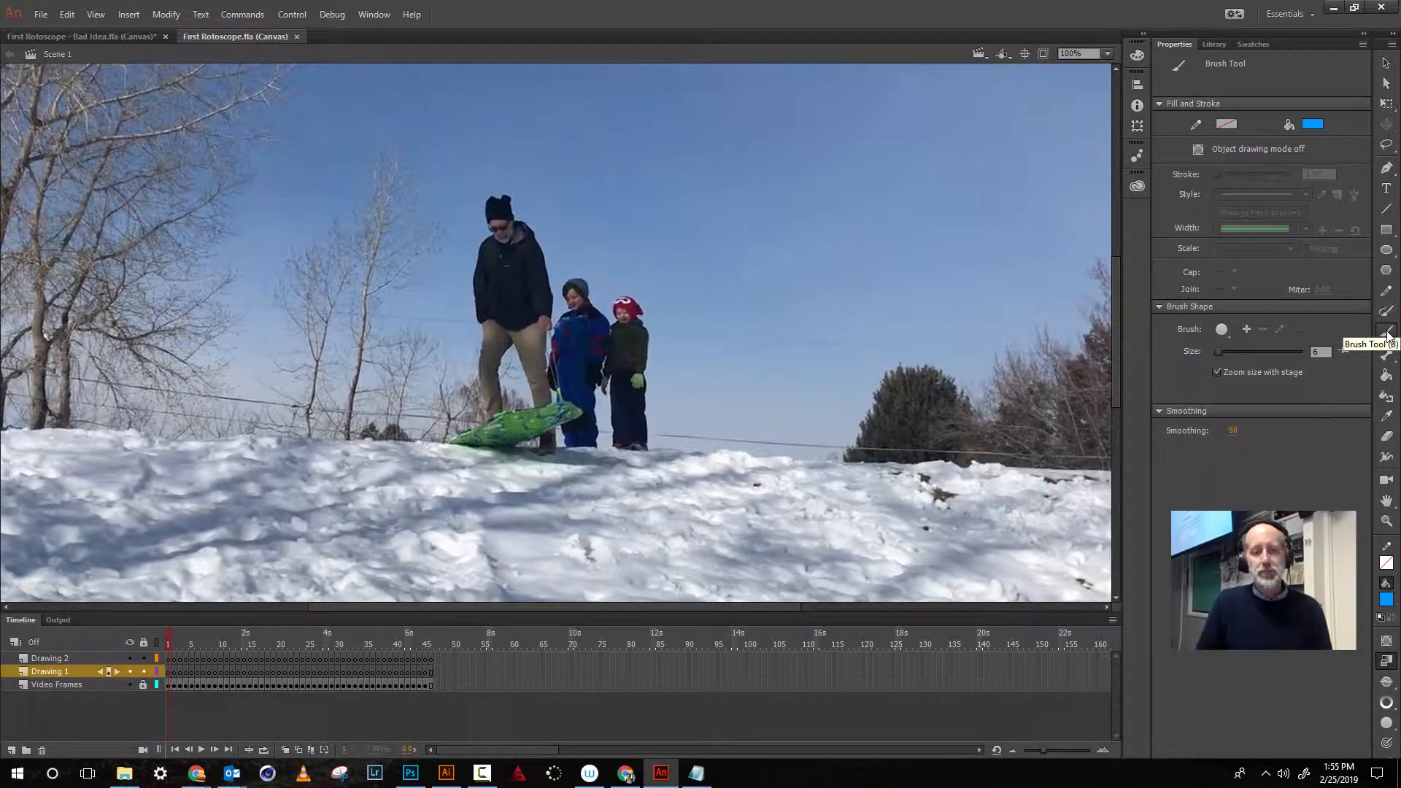
- Set the brush fill colour to magenta and select the Drawing 1 layer
left_click(1312, 122)
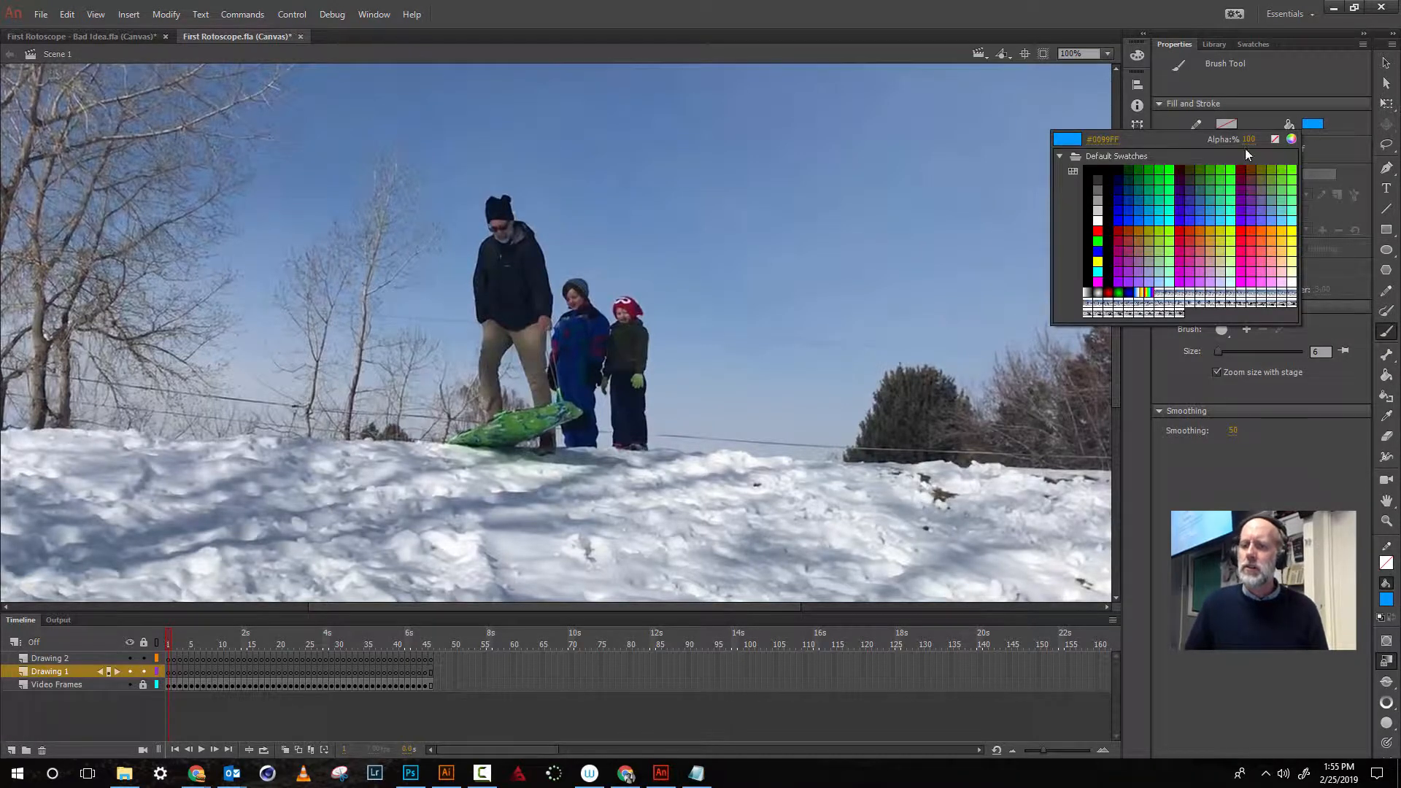
left_click(1124, 249)
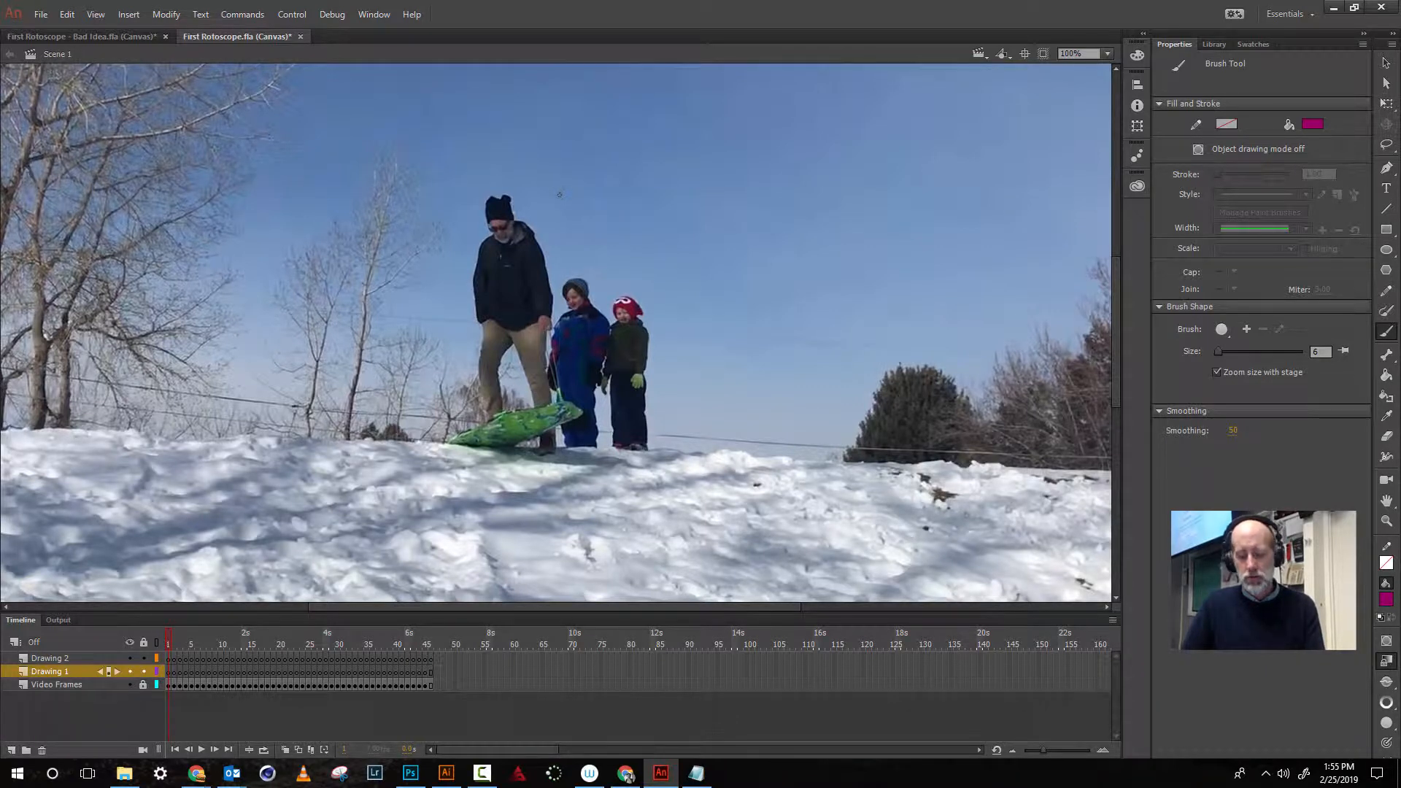
key("ctrl+equal")
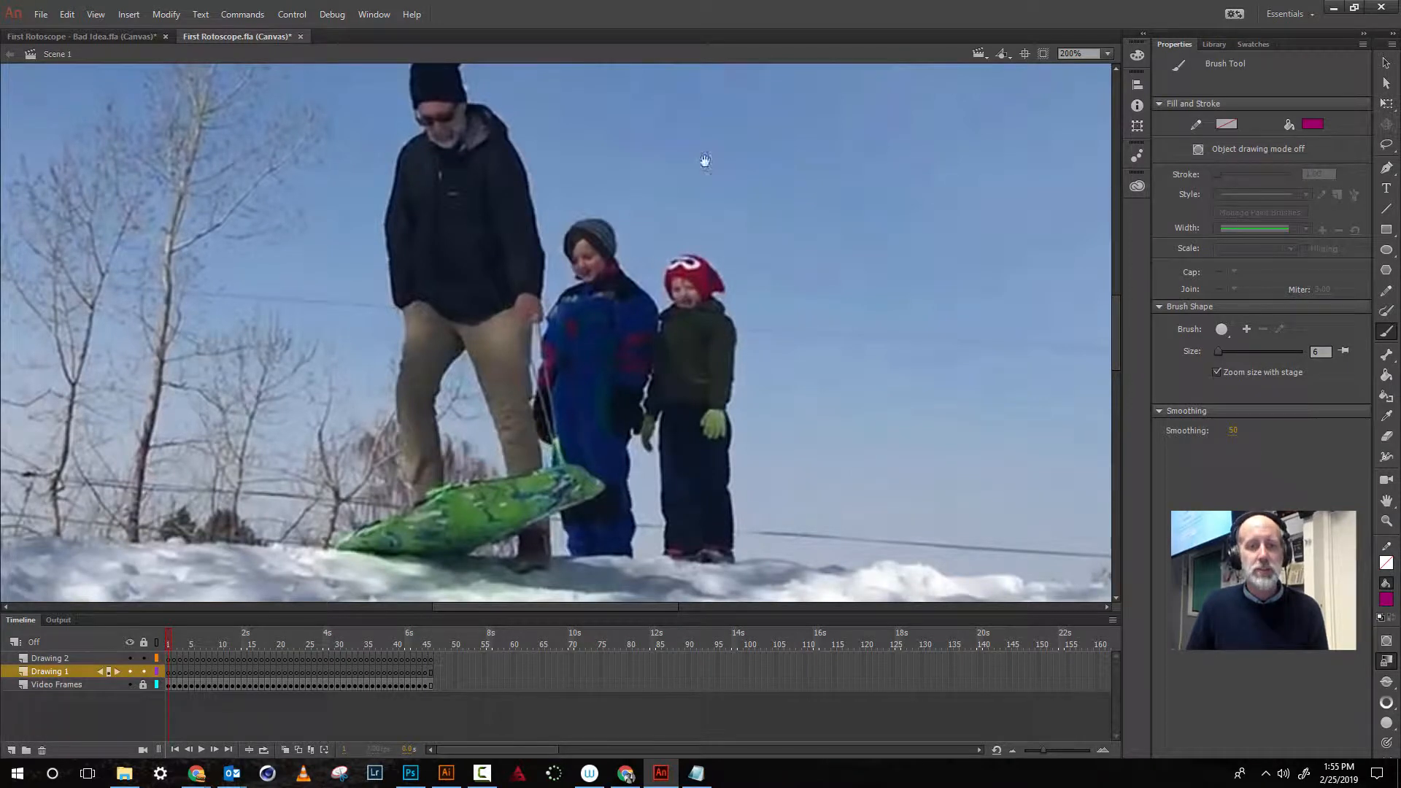
mouse_move(716, 151)
left_mouse_down()
mouse_move(650, 263)
mouse_move(585, 275)
mouse_move(568, 228)
left_mouse_up()
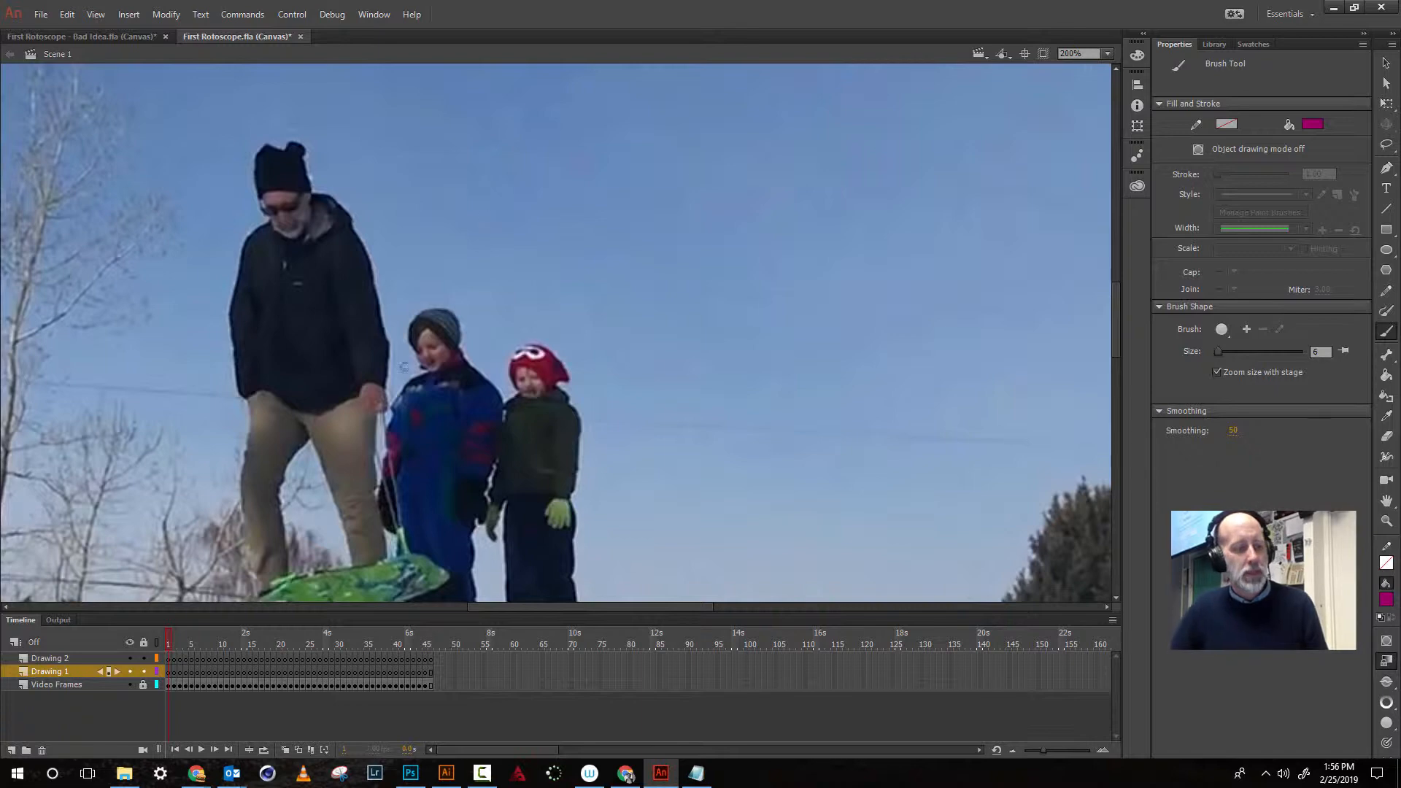
left_click(36, 672)
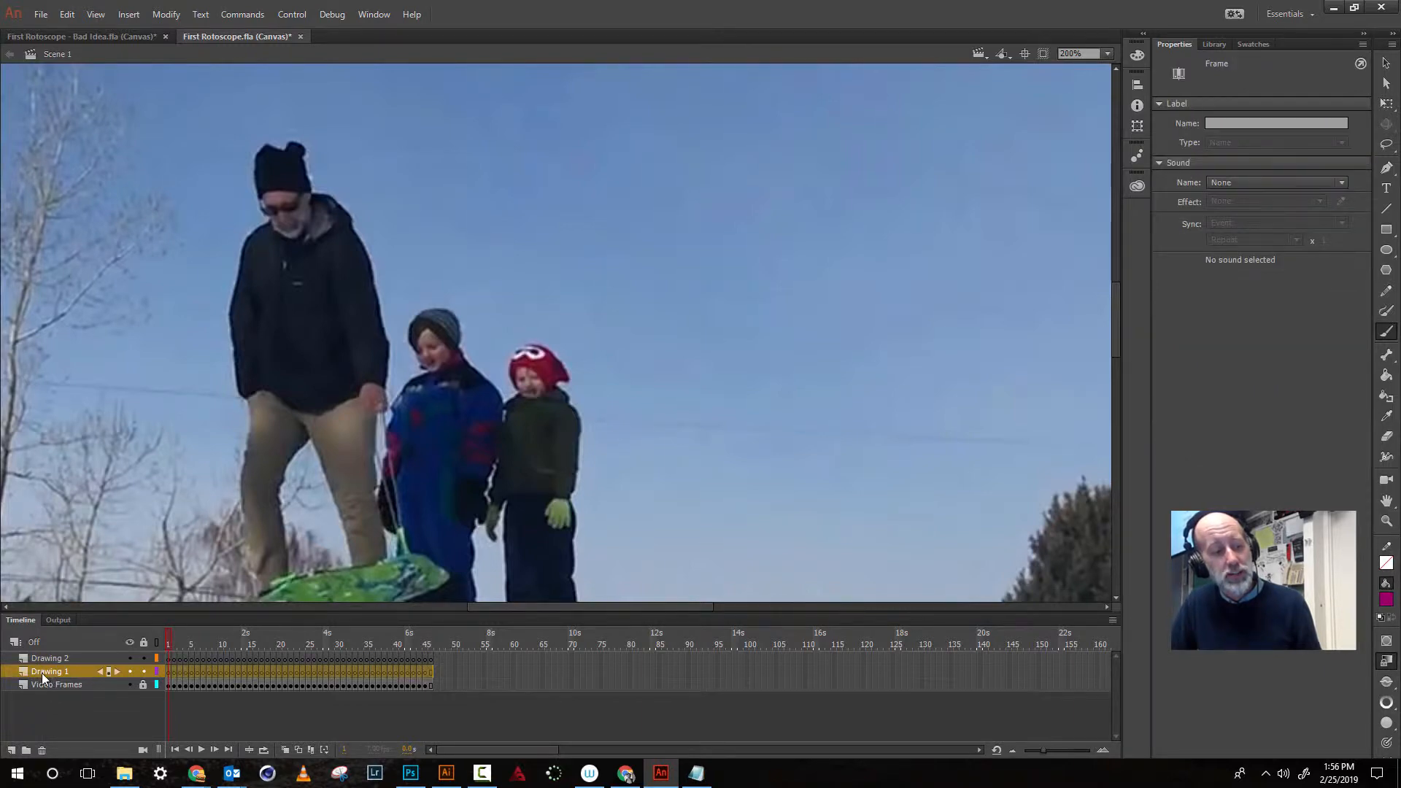
left_click(44, 684)
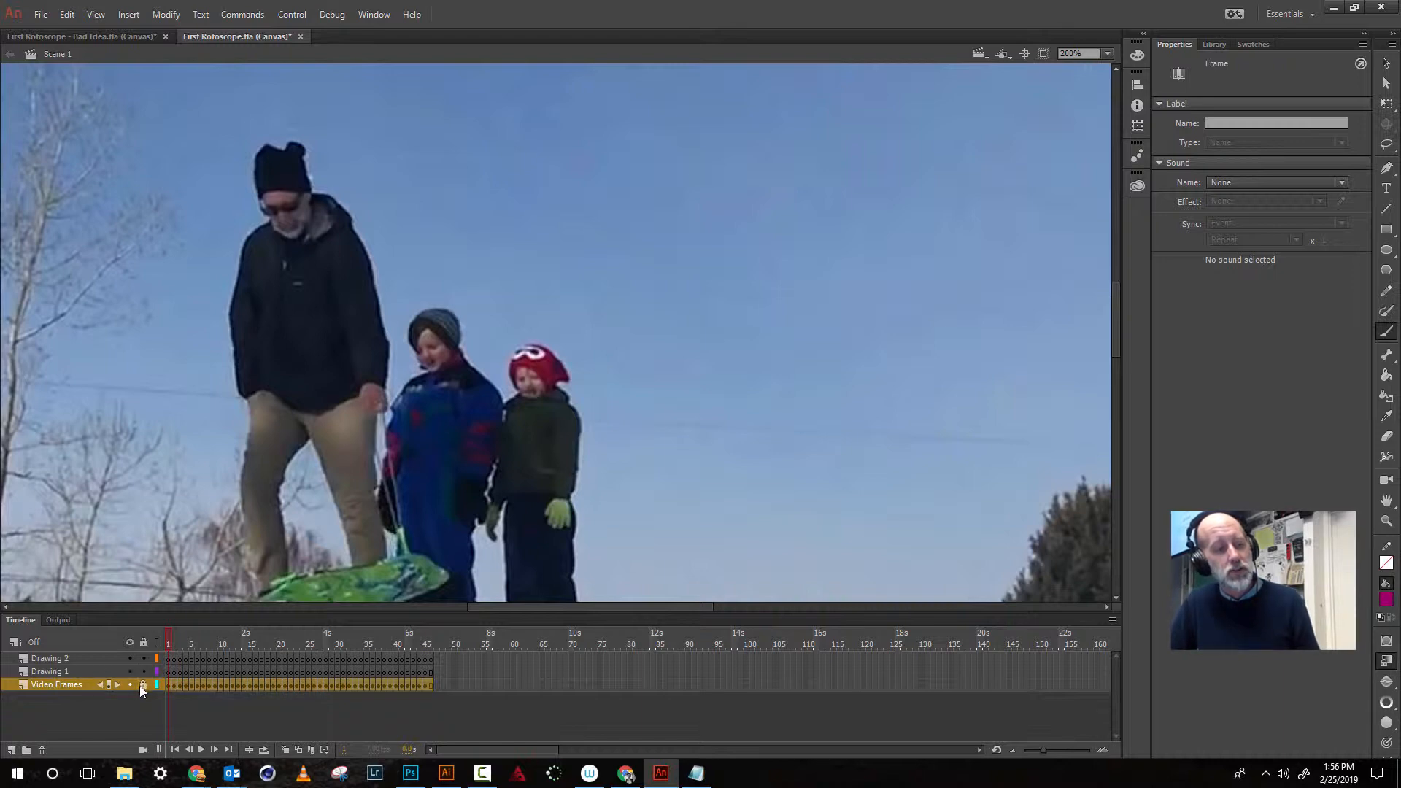
left_click(68, 670)
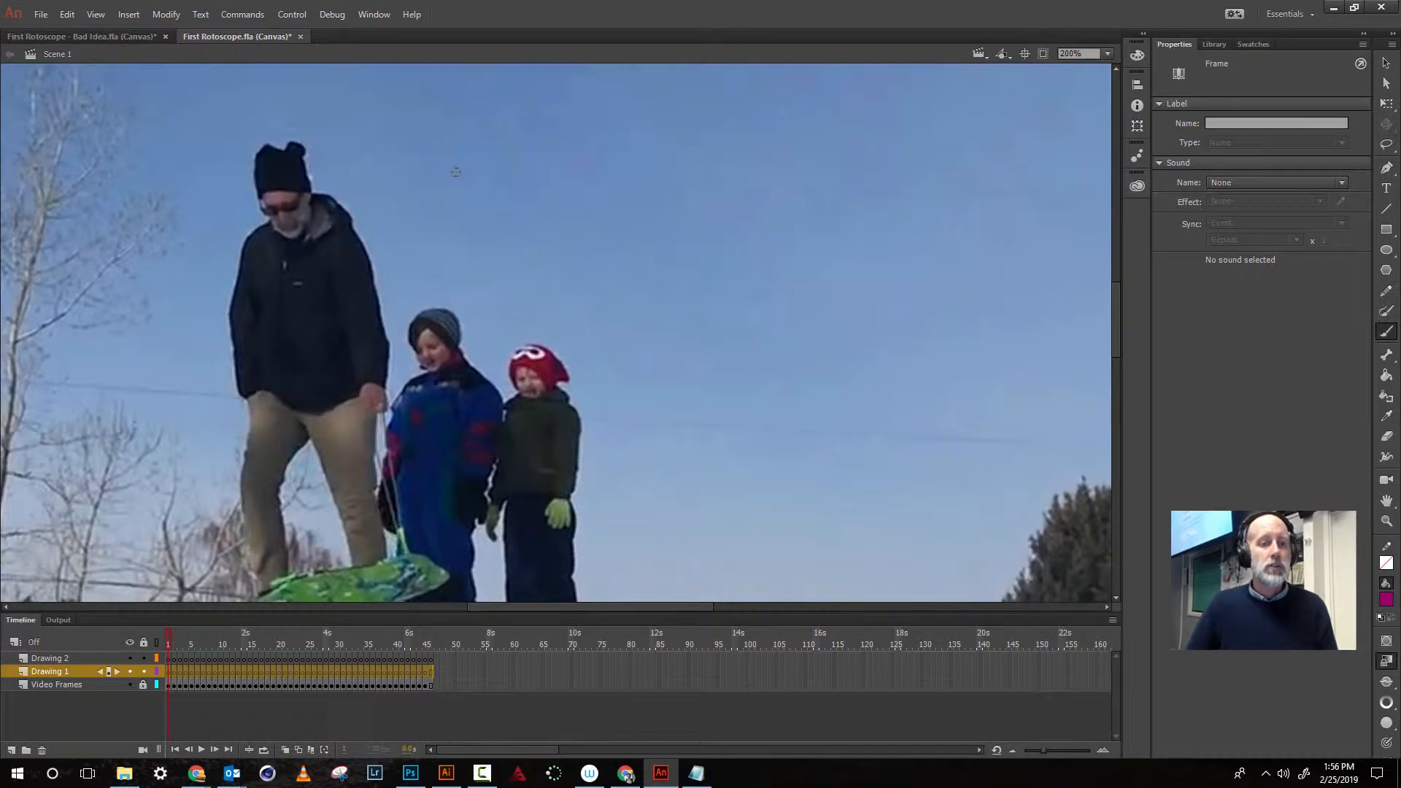
- With the Brush tool, letter 'BAD idea!' inside a speech bubble above the children on the first frame
left_click_drag(465, 160, 462, 215)
mouse_move(471, 160)
left_mouse_down()
mouse_move(497, 194)
mouse_move(483, 213)
mouse_move(469, 210)
mouse_move(545, 166)
mouse_move(564, 214)
mouse_move(559, 196)
mouse_move(587, 173)
mouse_move(588, 223)
left_mouse_up()
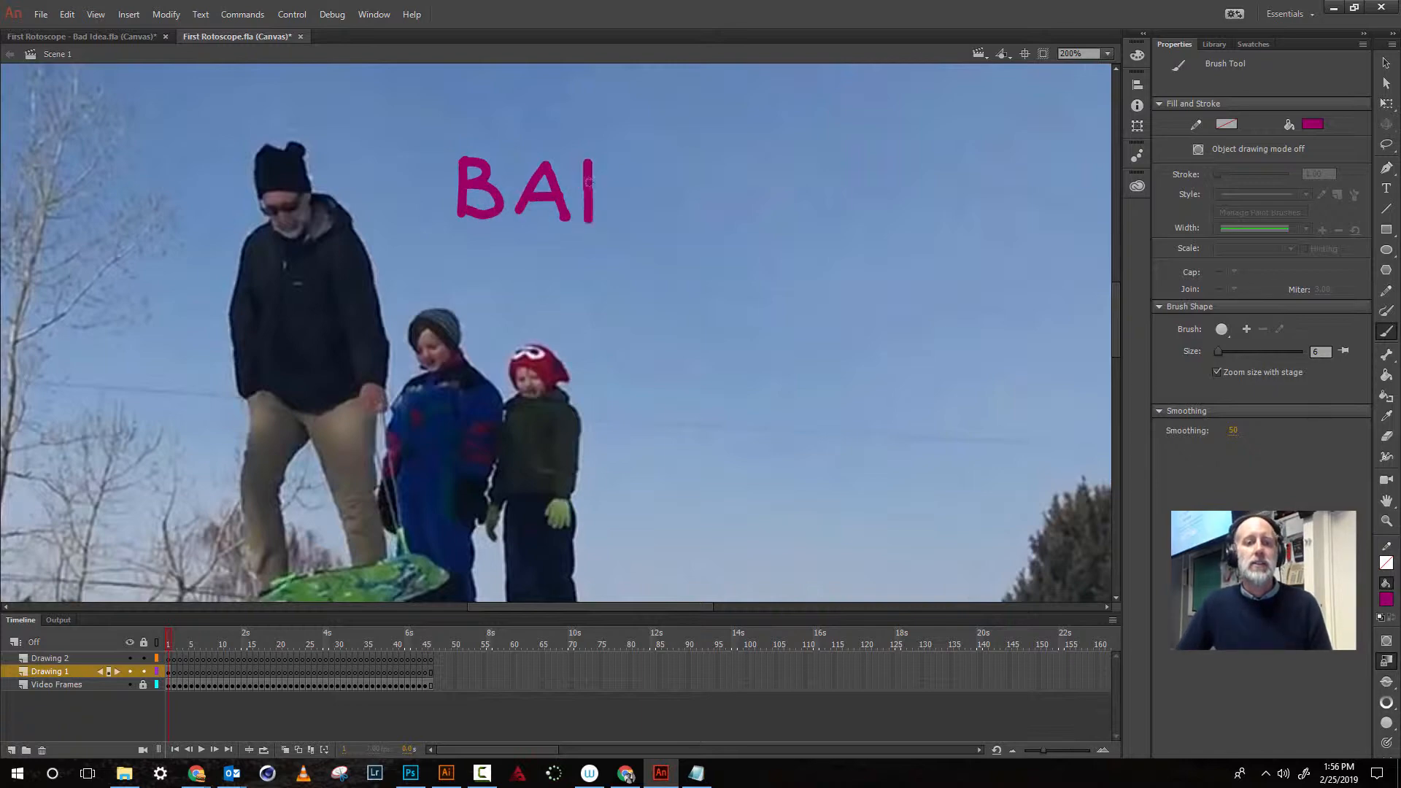
mouse_move(587, 161)
left_mouse_down()
mouse_move(635, 194)
mouse_move(587, 225)
left_mouse_up()
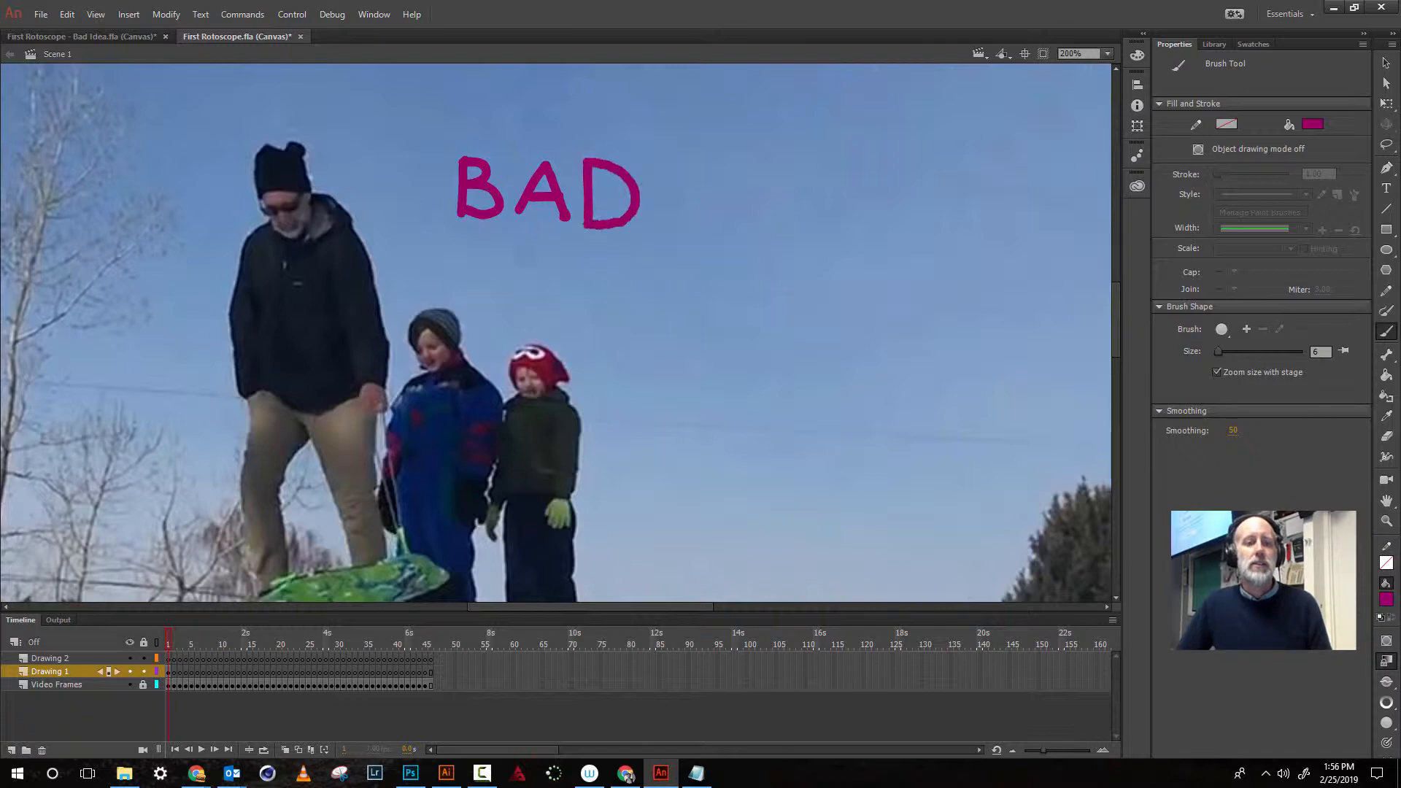
mouse_move(480, 256)
left_mouse_down()
mouse_move(478, 295)
mouse_move(510, 267)
mouse_move(509, 289)
mouse_move(530, 287)
mouse_move(537, 252)
mouse_move(539, 296)
mouse_move(590, 284)
mouse_move(573, 269)
mouse_move(560, 281)
mouse_move(578, 299)
mouse_move(629, 276)
left_mouse_up()
left_click_drag(653, 301, 658, 307)
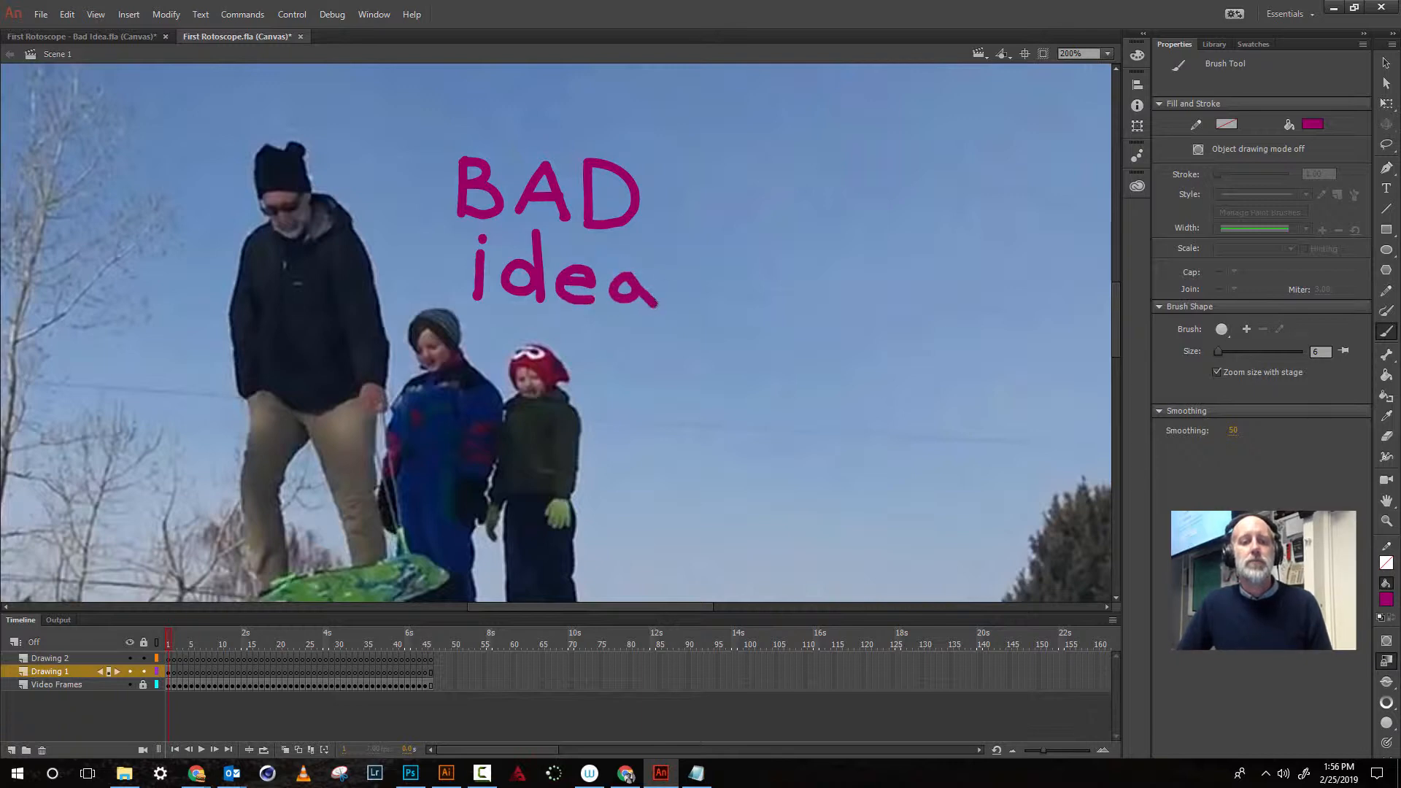
left_click_drag(676, 233, 678, 308)
left_click(678, 324)
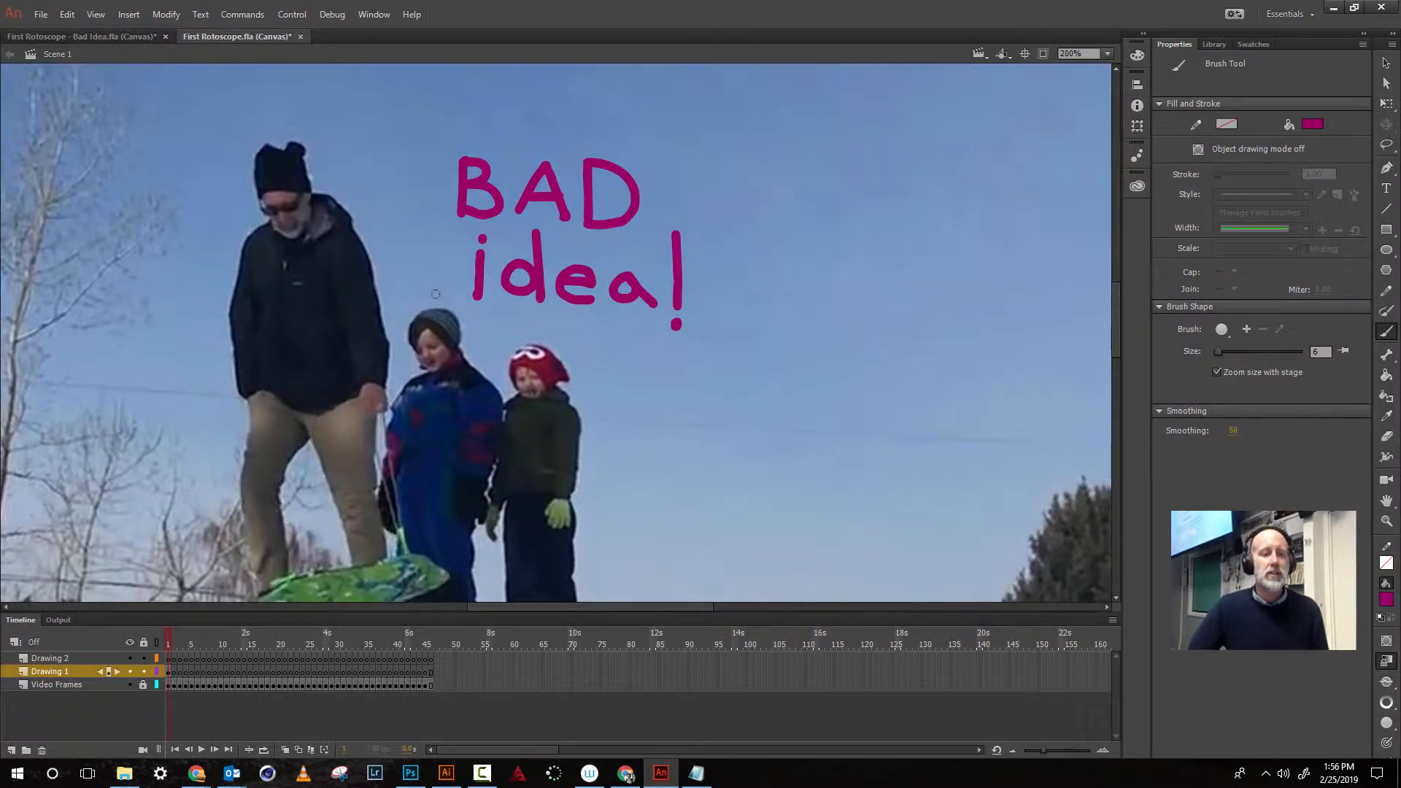
mouse_move(441, 301)
left_mouse_down()
mouse_move(450, 289)
mouse_move(411, 193)
mouse_move(459, 121)
mouse_move(558, 115)
mouse_move(636, 137)
mouse_move(693, 177)
mouse_move(716, 303)
mouse_move(691, 352)
mouse_move(615, 366)
mouse_move(439, 302)
left_mouse_up()
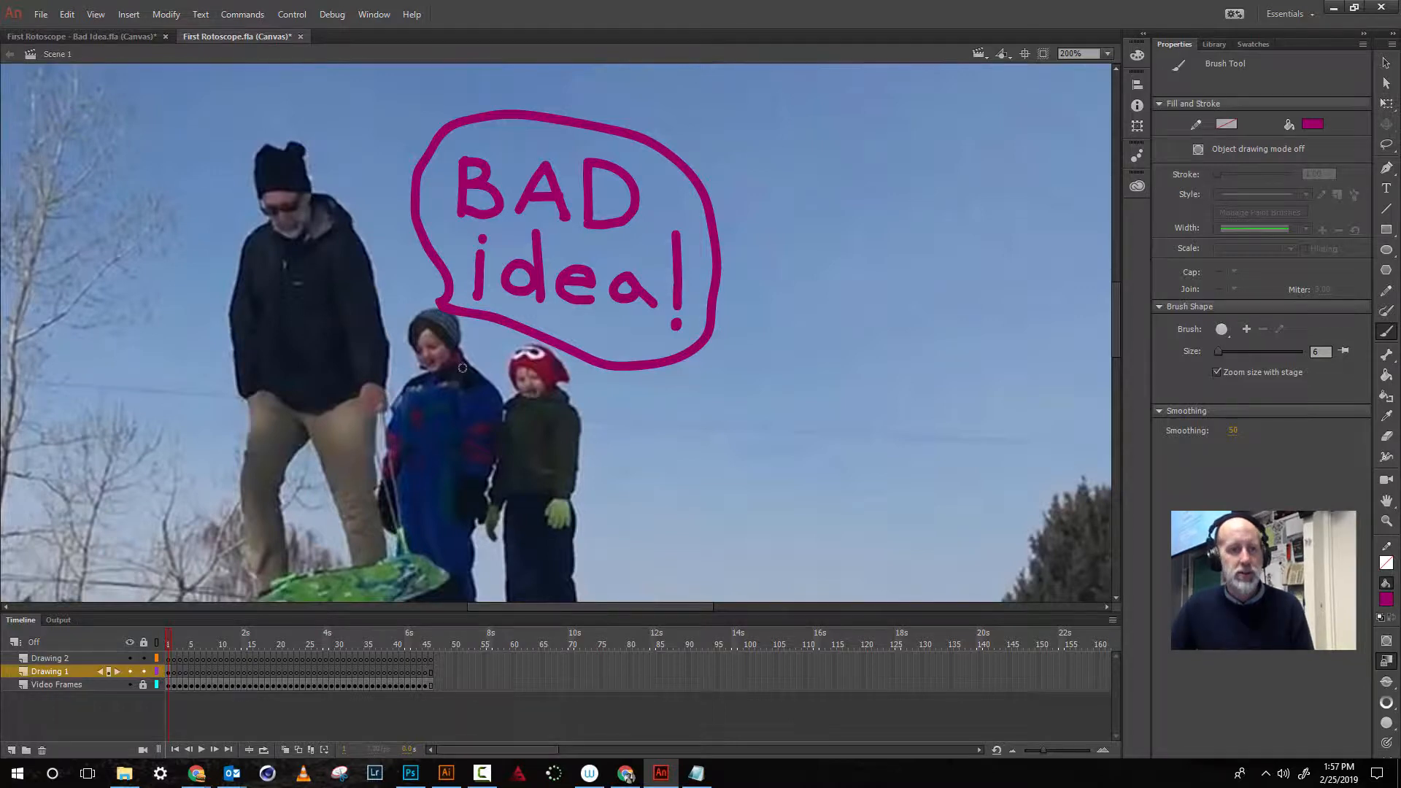
- Step forward through the next frames and back to the first frame to check the drawing against the video
key("period")
key("period")
key("period")
key("period")
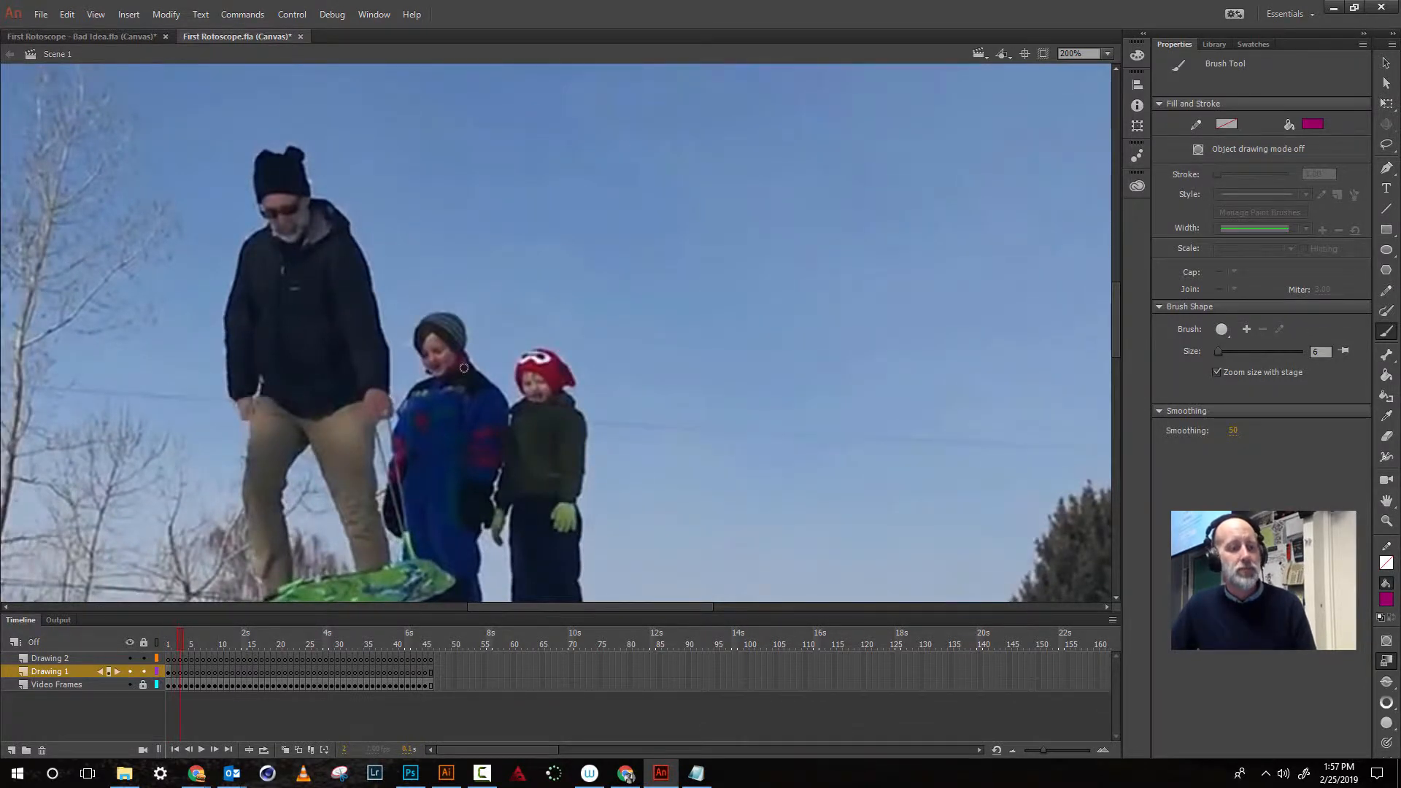
key("period")
key("period")
key("period")
key("period")
key("period")
key("period")
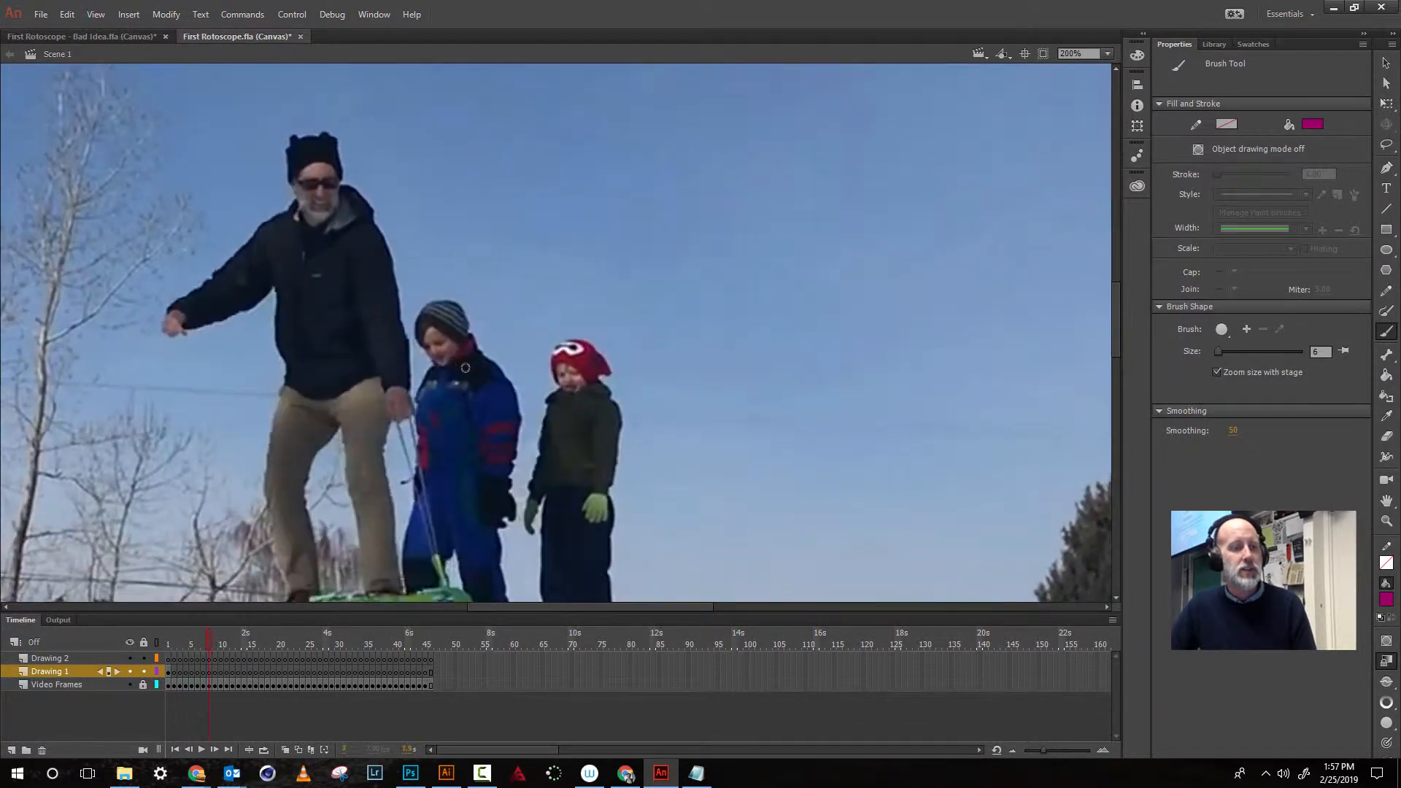
key("comma")
key("comma")
key("comma")
key("comma")
key("comma")
key("comma")
key("comma")
key("comma")
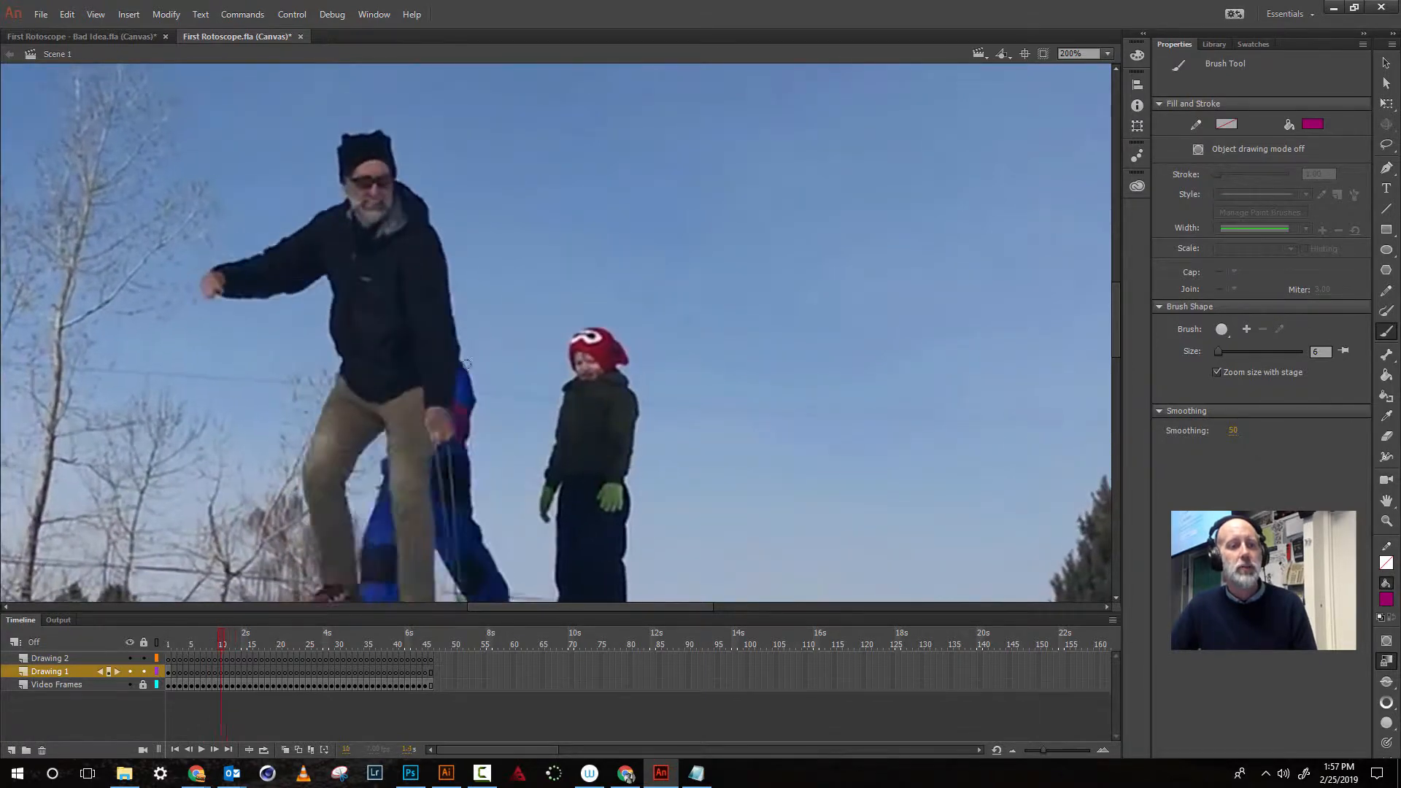
key("comma")
key("comma")
key("comma")
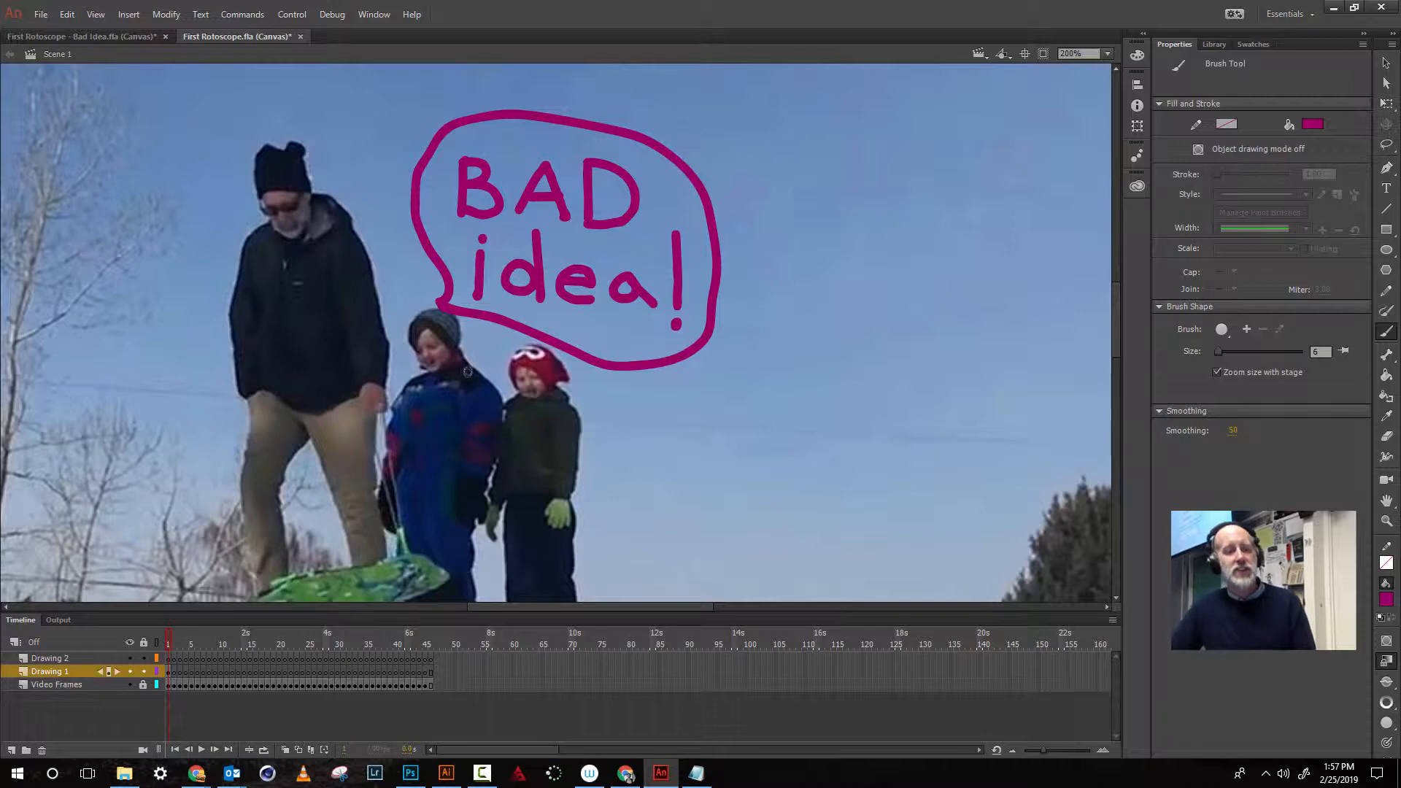
- On the next frame, turn on onion skinning and retrace the 'BAD idea!' lettering over the ghosted drawing
key("period")
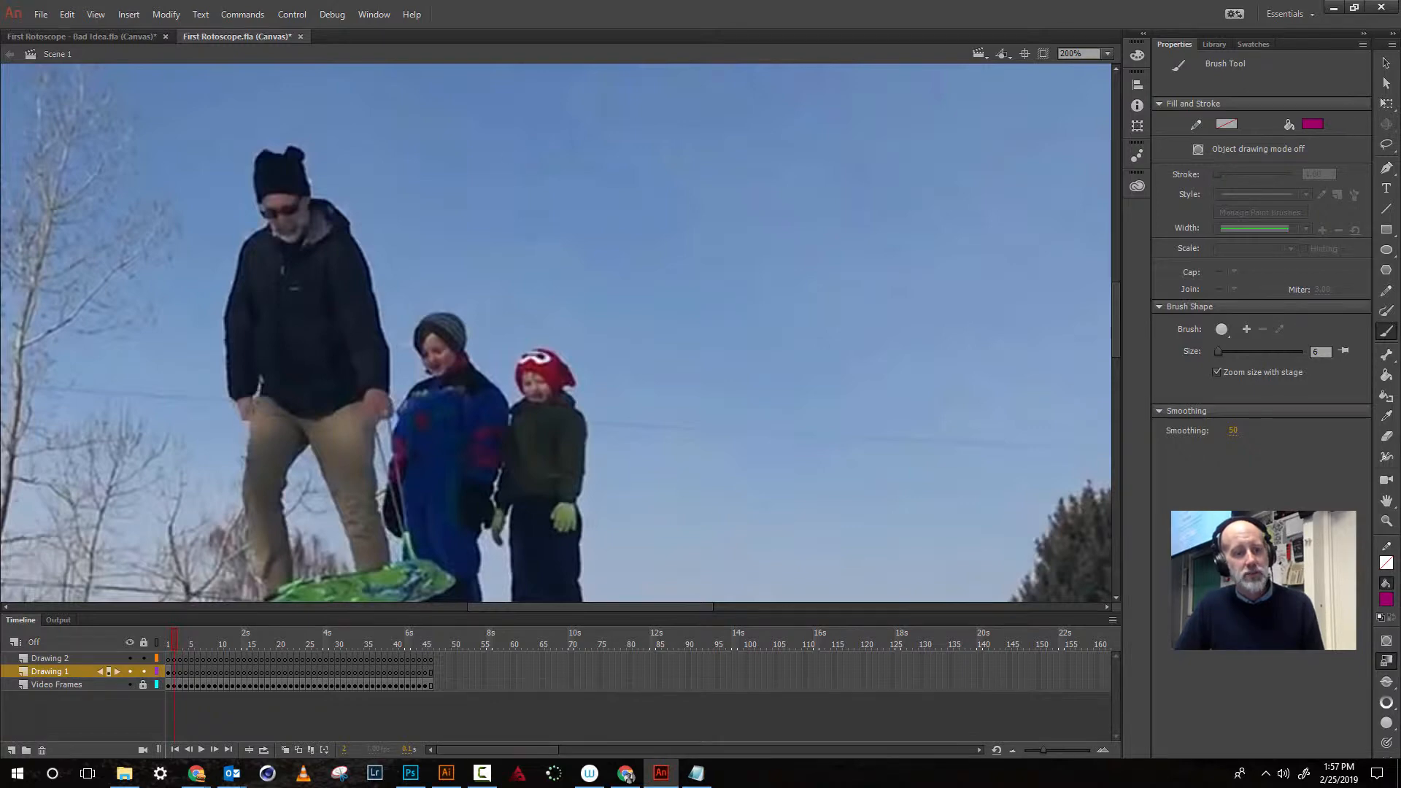
left_click(286, 750)
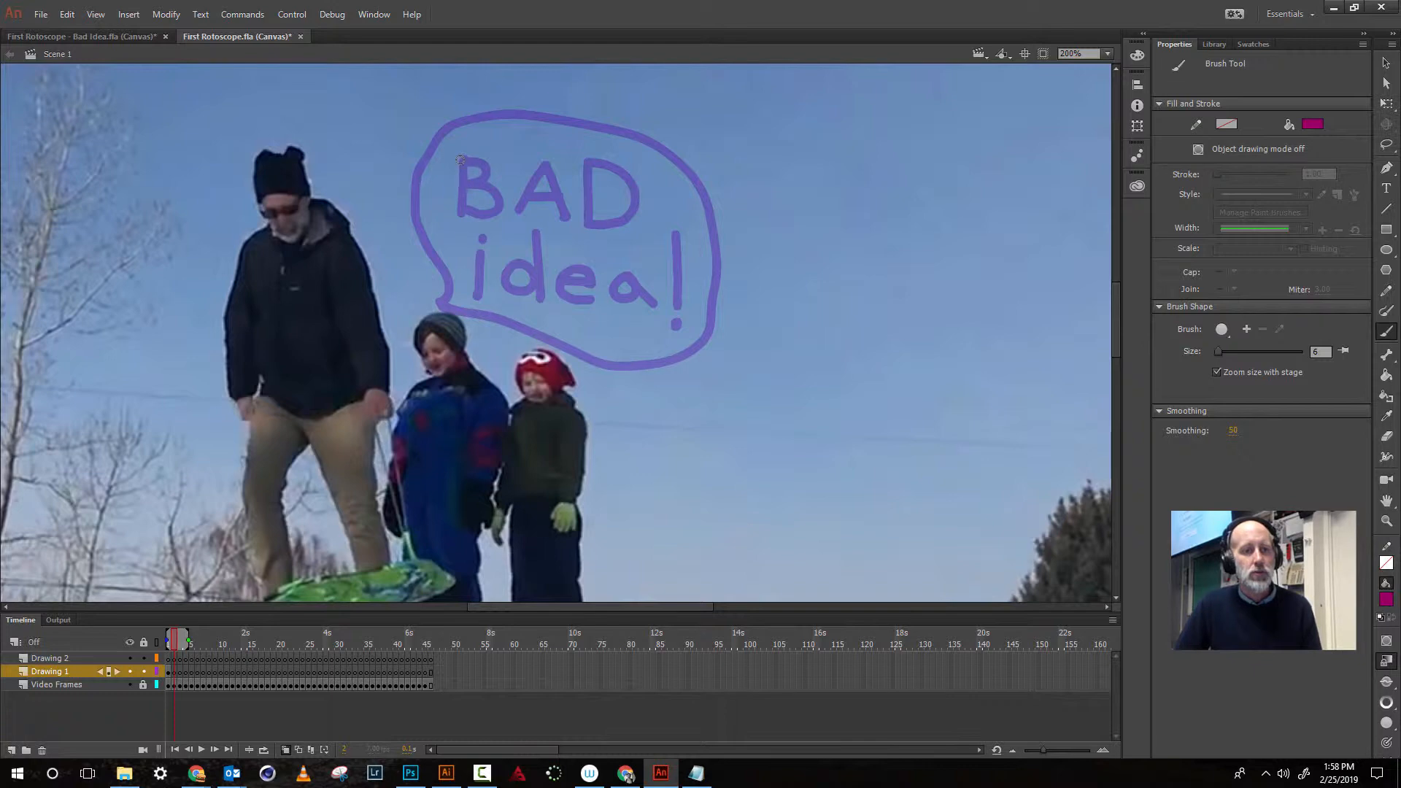
left_click_drag(460, 159, 461, 219)
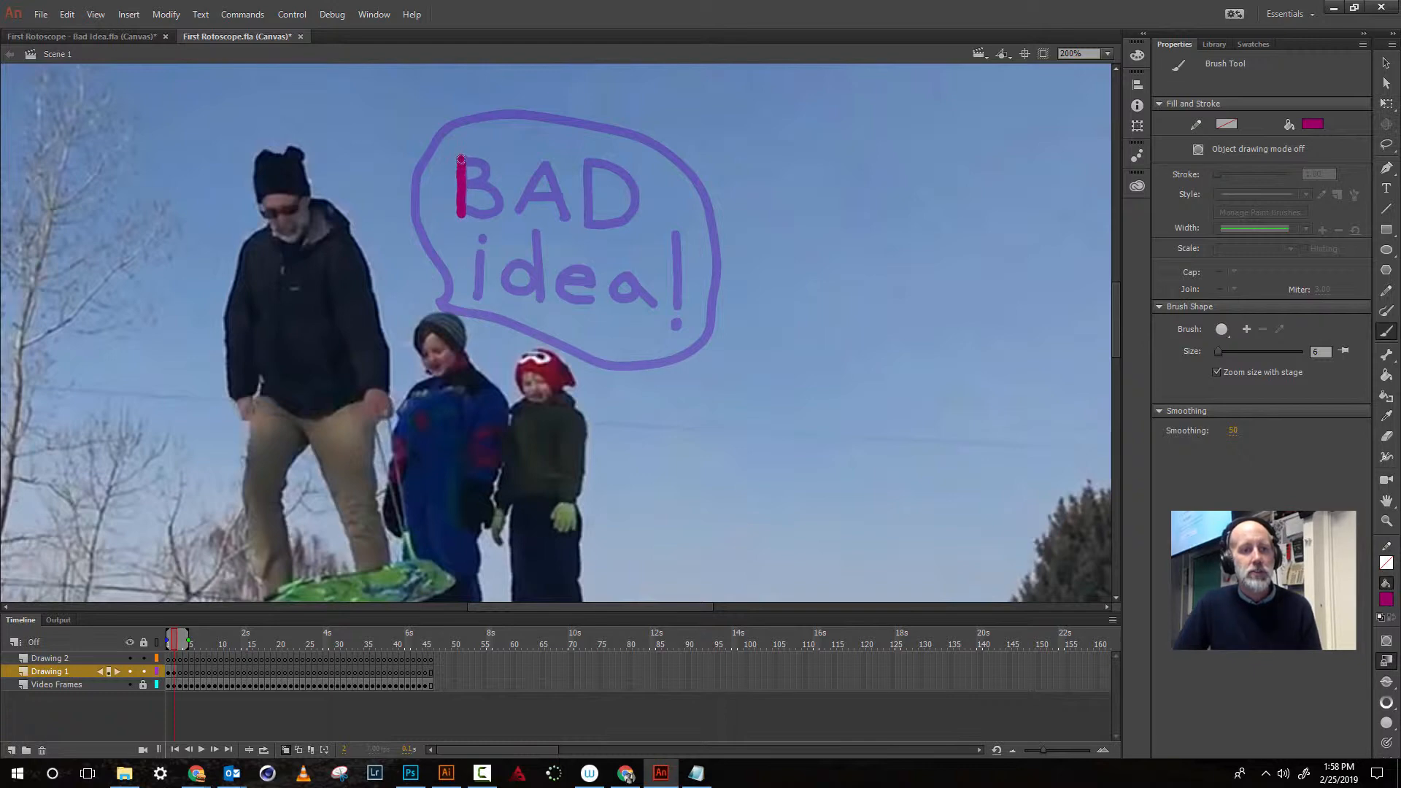
mouse_move(460, 159)
left_mouse_down()
mouse_move(492, 175)
mouse_move(469, 183)
mouse_move(496, 187)
mouse_move(500, 213)
mouse_move(462, 211)
mouse_move(525, 194)
mouse_move(545, 159)
mouse_move(566, 220)
mouse_move(557, 198)
mouse_move(524, 198)
left_mouse_up()
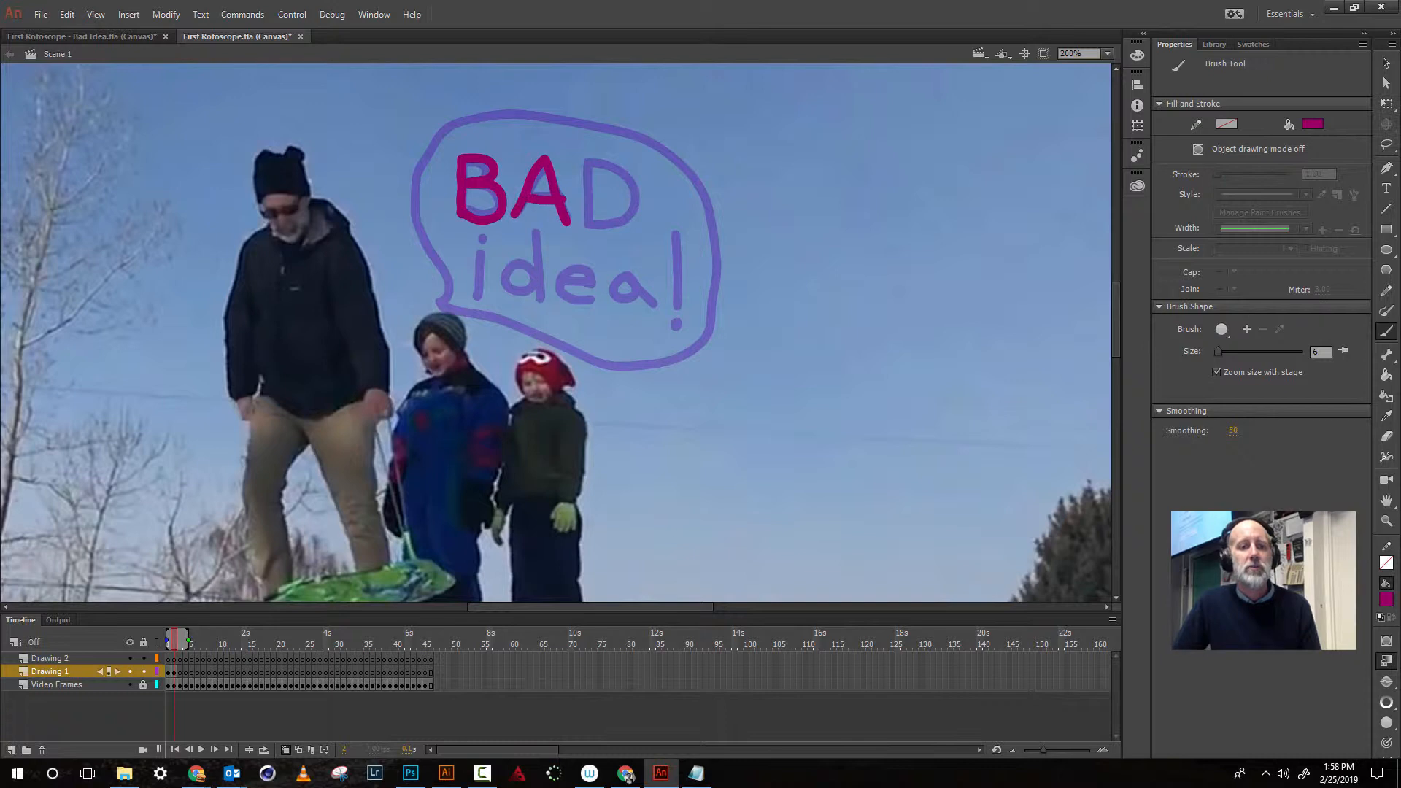
mouse_move(587, 156)
left_mouse_down()
mouse_move(588, 228)
mouse_move(606, 230)
mouse_move(634, 200)
mouse_move(590, 157)
left_mouse_up()
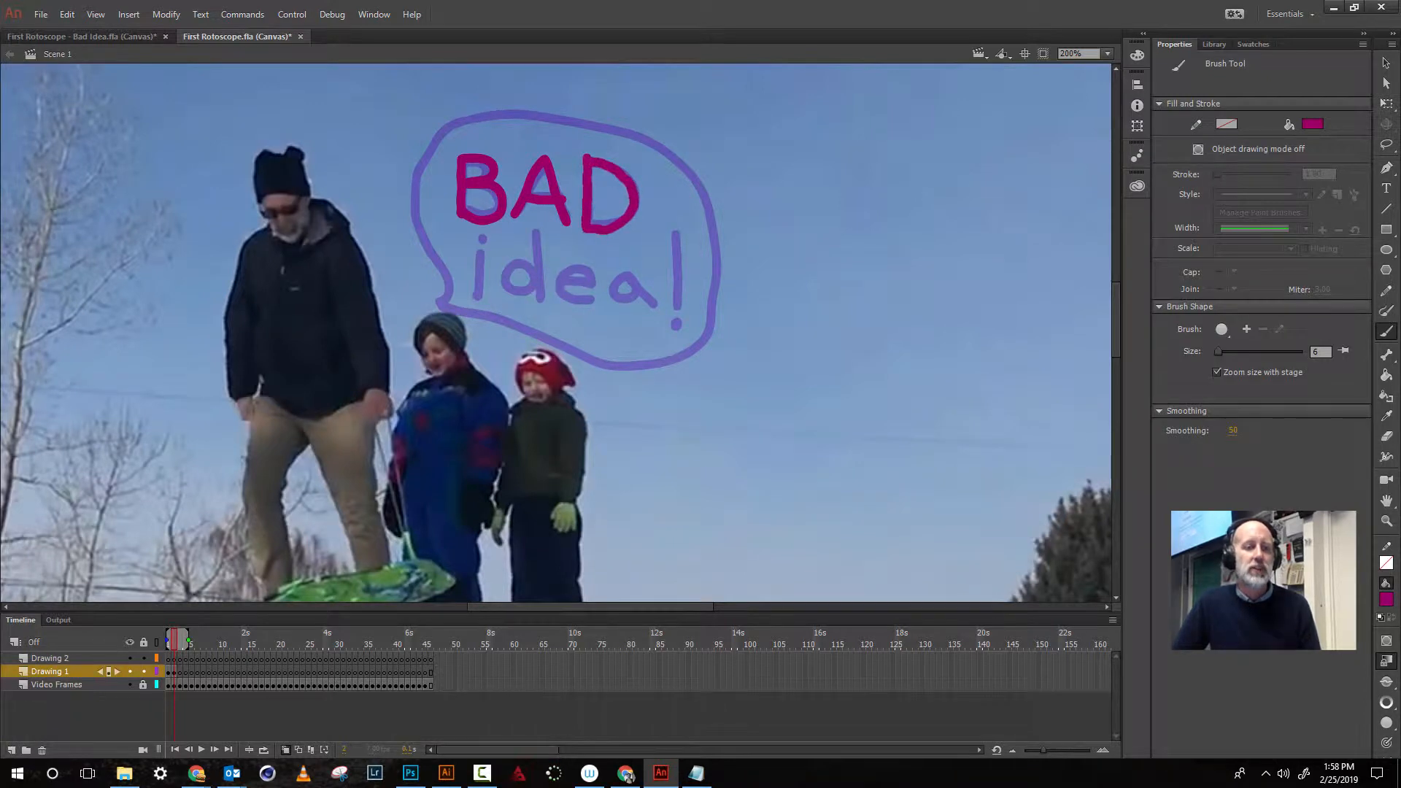
mouse_move(482, 249)
left_mouse_down()
mouse_move(482, 292)
mouse_move(483, 238)
mouse_move(532, 265)
mouse_move(503, 272)
mouse_move(510, 285)
mouse_move(527, 288)
mouse_move(537, 249)
mouse_move(541, 294)
mouse_move(593, 278)
mouse_move(572, 265)
mouse_move(570, 296)
mouse_move(626, 273)
mouse_move(618, 294)
mouse_move(634, 283)
mouse_move(624, 276)
mouse_move(657, 289)
left_mouse_up()
left_click(483, 238)
left_click_drag(677, 234, 678, 301)
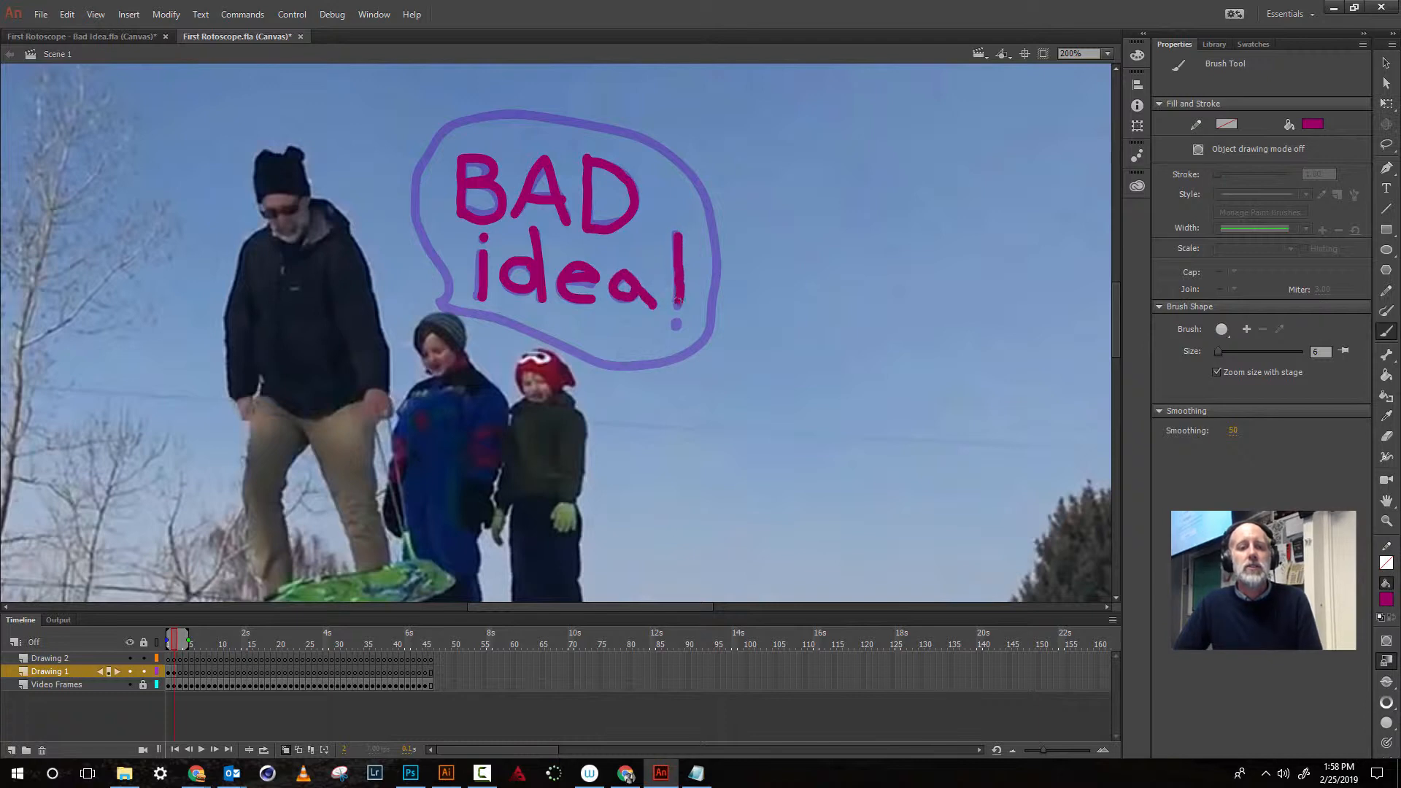
left_click(676, 322)
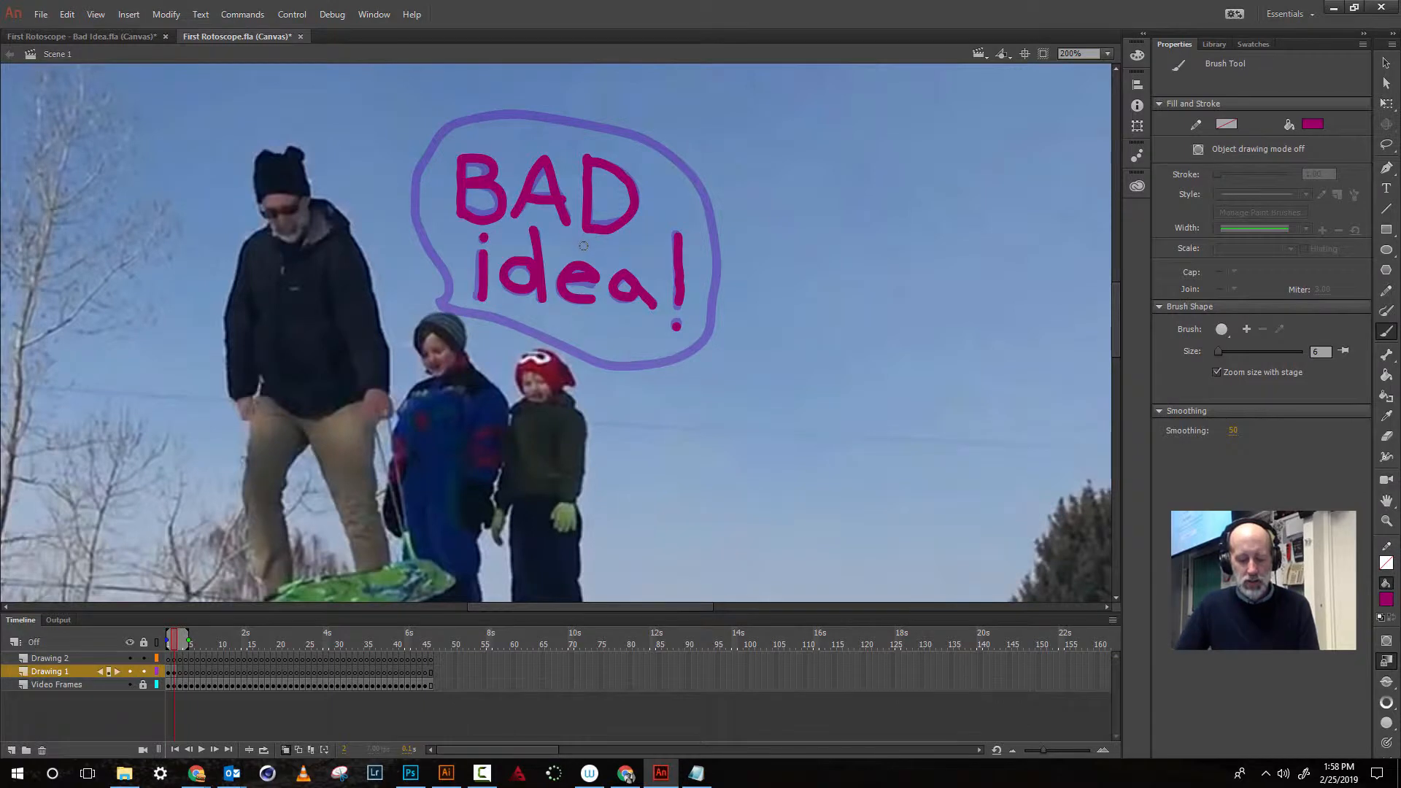
- Flip back and forth between the first two frames to compare the two drawings
key("comma")
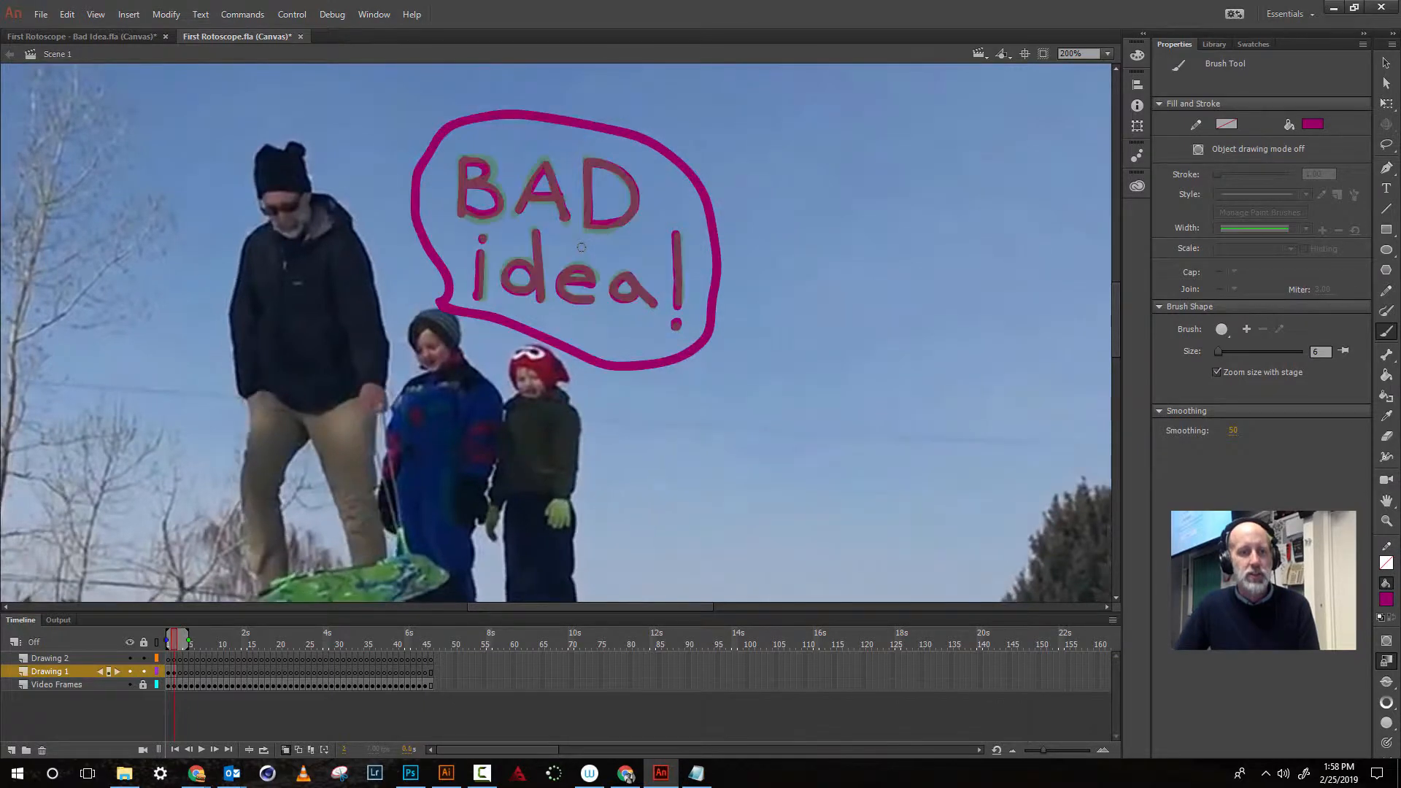
key("period")
key("comma")
key("period")
key("comma")
key("period")
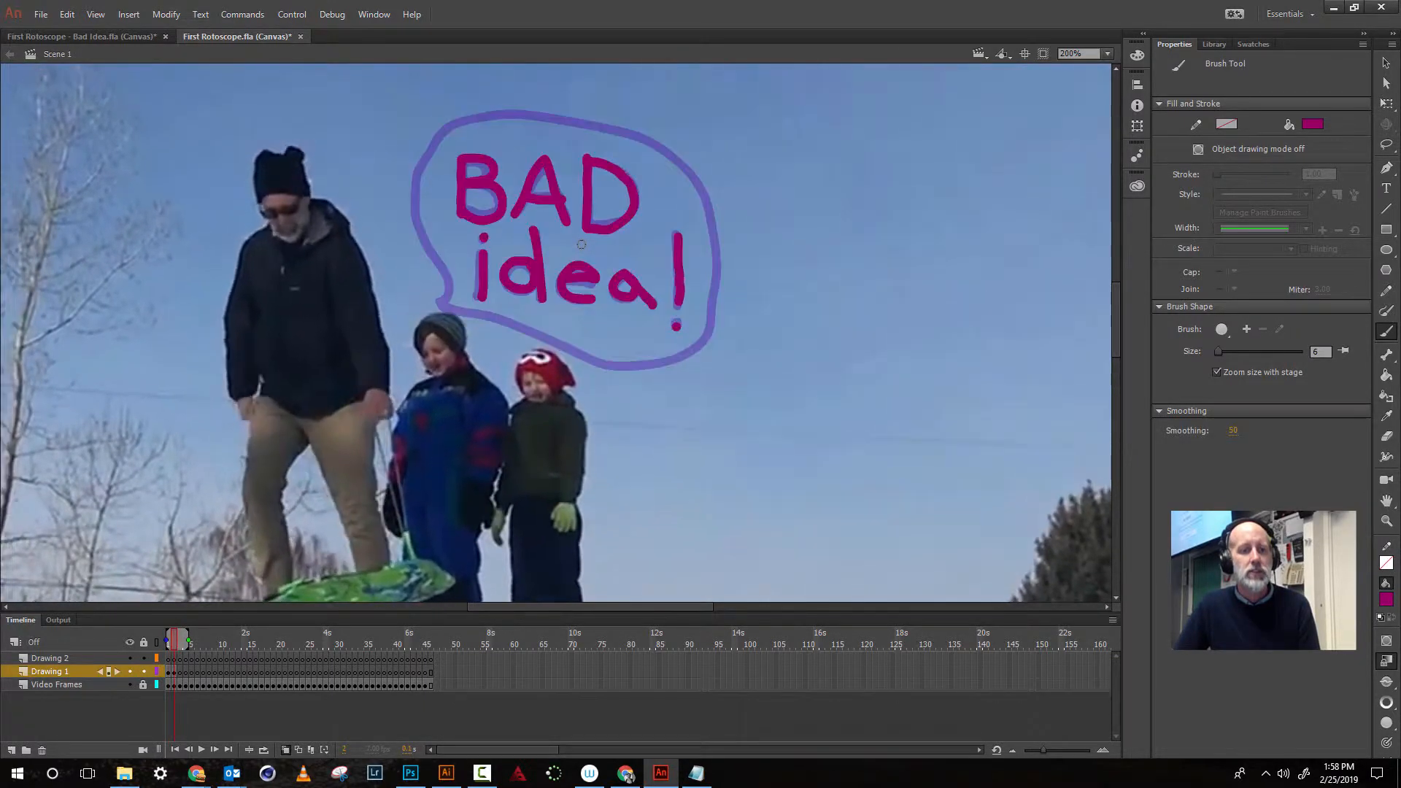
- On the second frame, trace the speech bubble outline in magenta over the ghosted first-frame bubble
key("comma")
key("period")
key("comma")
key("period")
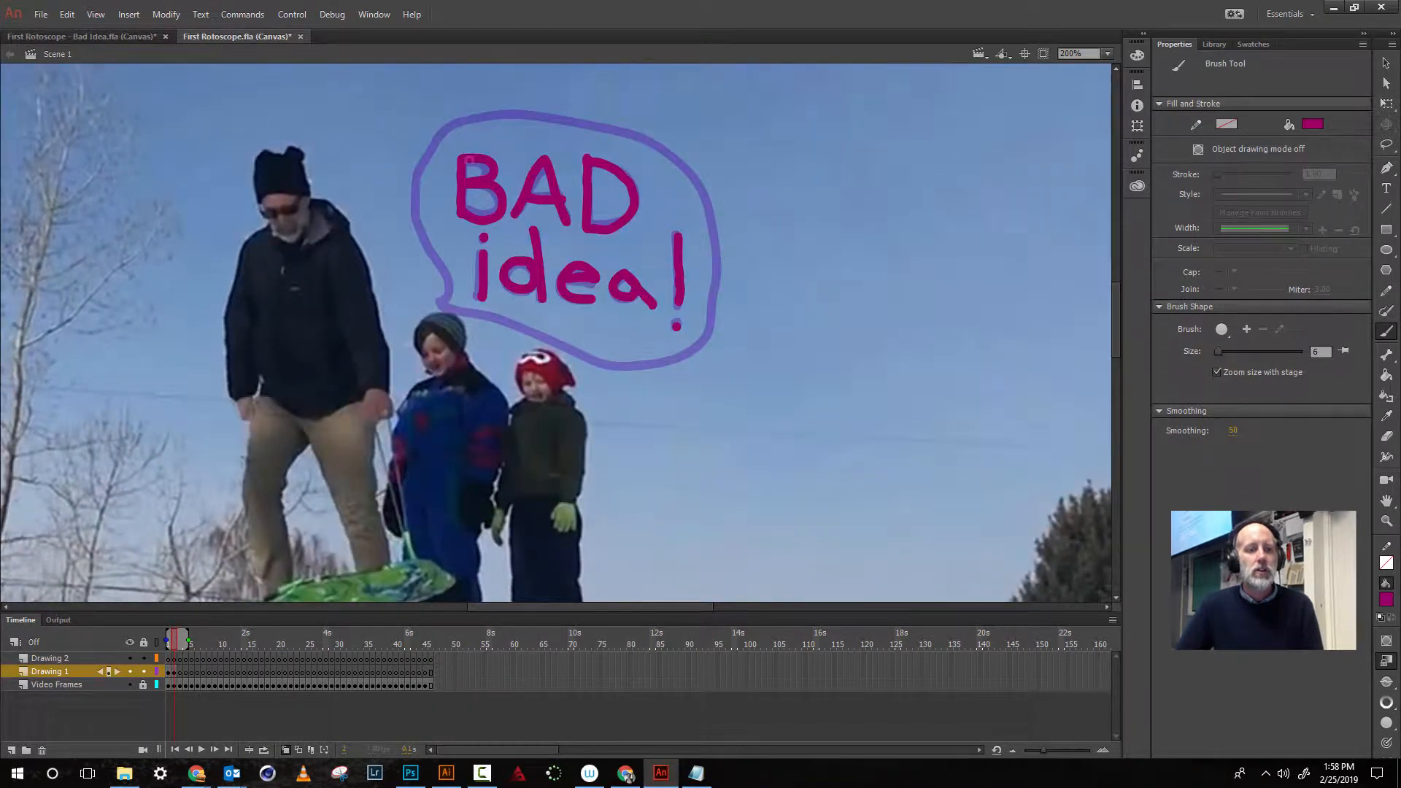
mouse_move(438, 303)
left_mouse_down()
mouse_move(413, 192)
mouse_move(418, 156)
mouse_move(458, 116)
mouse_move(533, 104)
mouse_move(662, 137)
mouse_move(717, 191)
mouse_move(723, 283)
mouse_move(705, 335)
mouse_move(672, 364)
mouse_move(618, 367)
mouse_move(437, 307)
left_mouse_up()
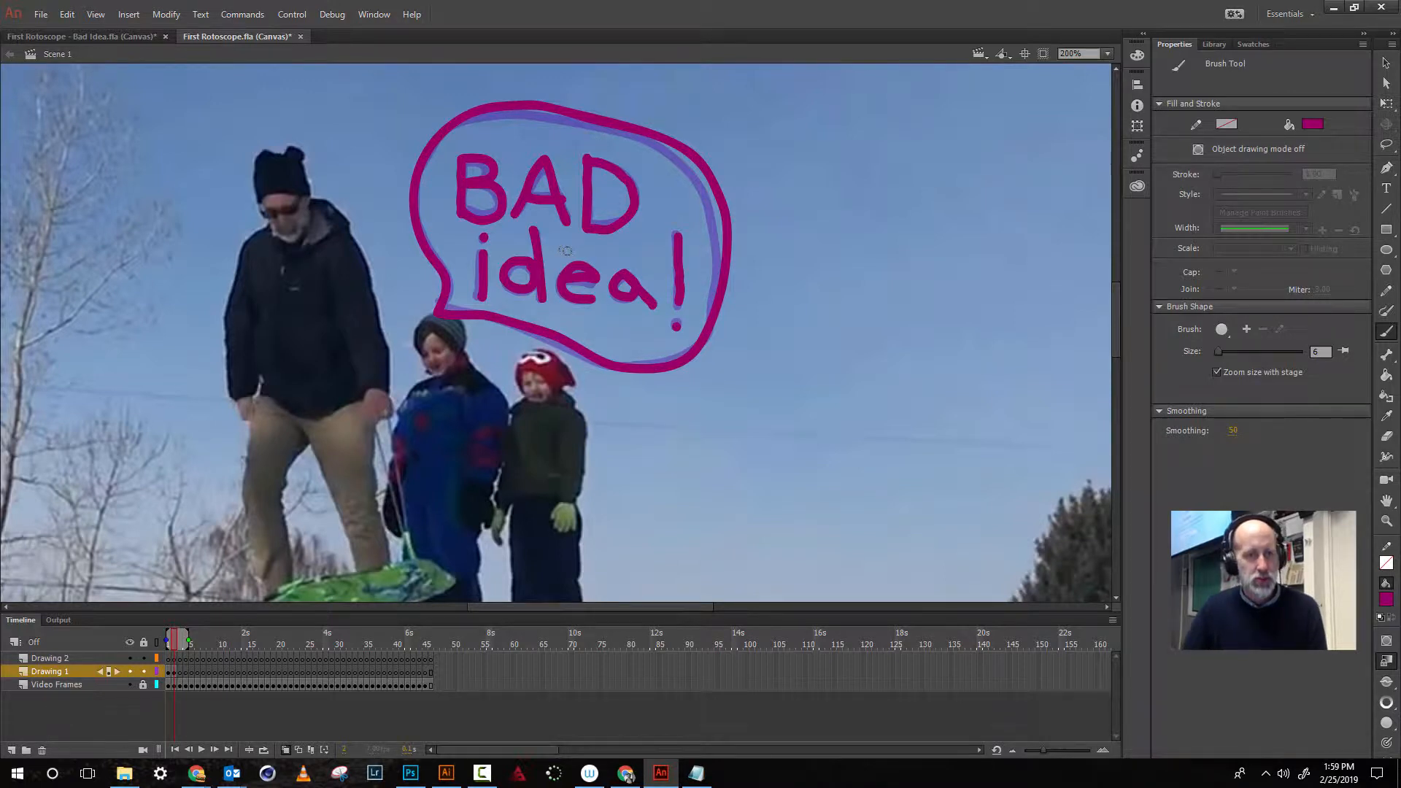
- Move to the third frame and retrace the 'BAD' lettering over the onion-skinned drawing
key(".")
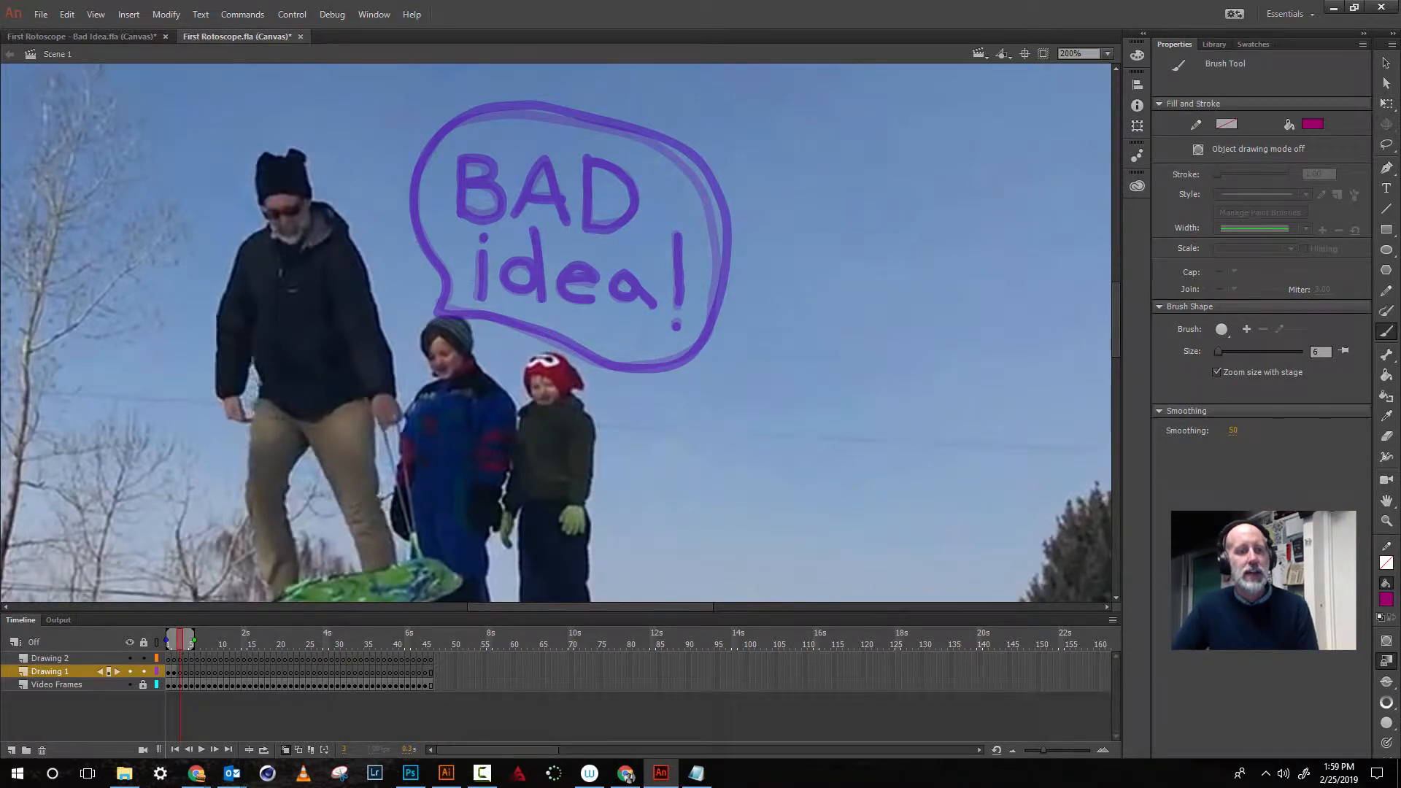
left_click(169, 640)
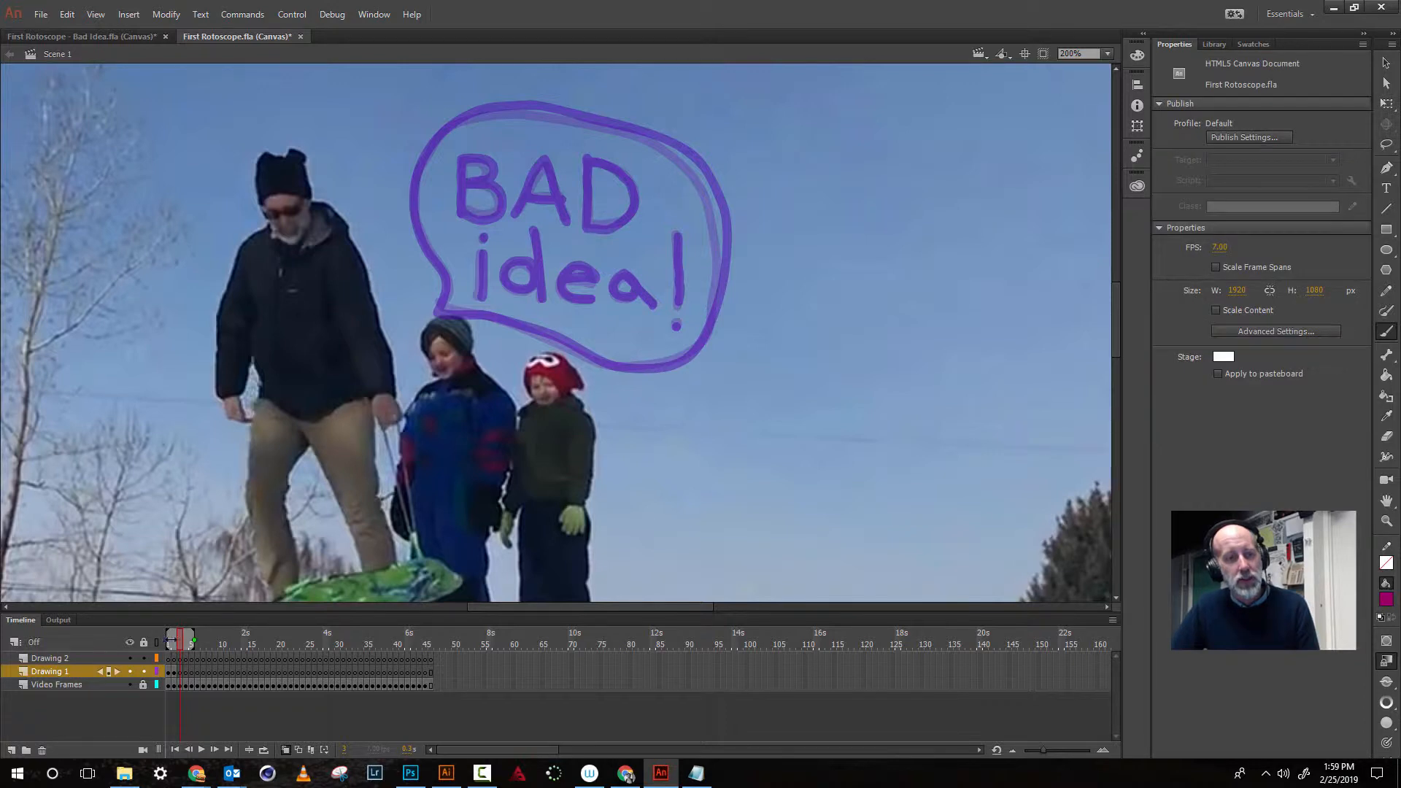
left_click_drag(170, 641, 175, 642)
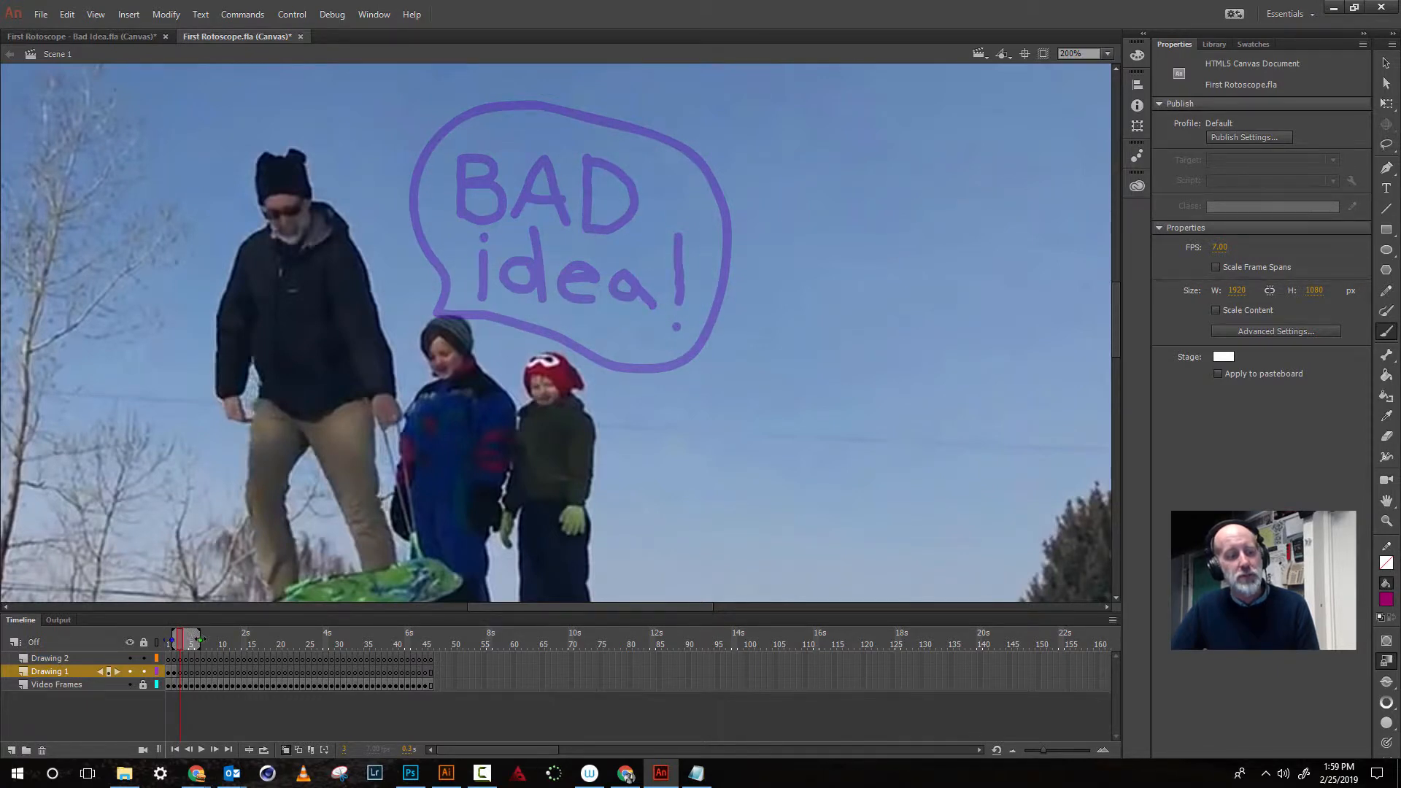
left_click_drag(187, 640, 199, 640)
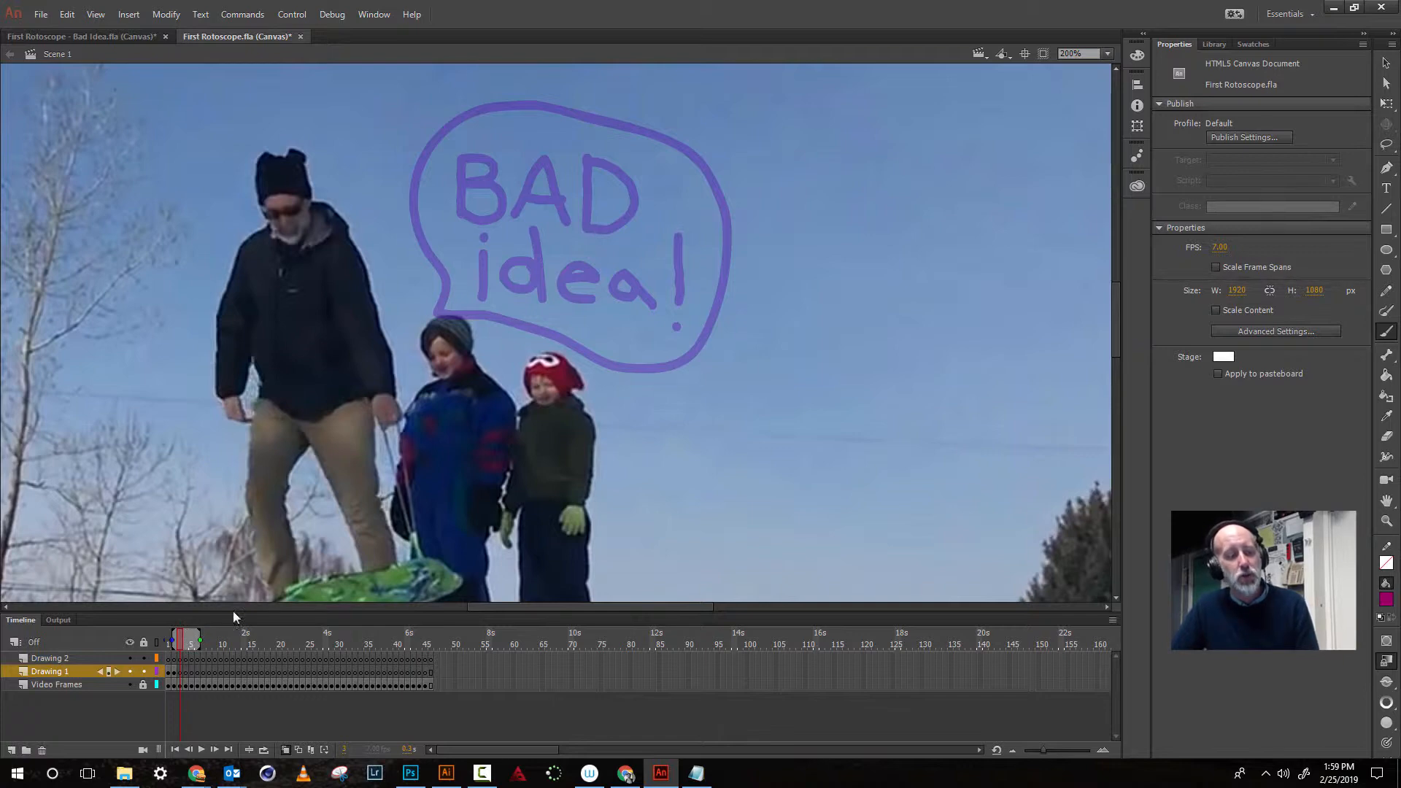
left_click_drag(199, 640, 182, 641)
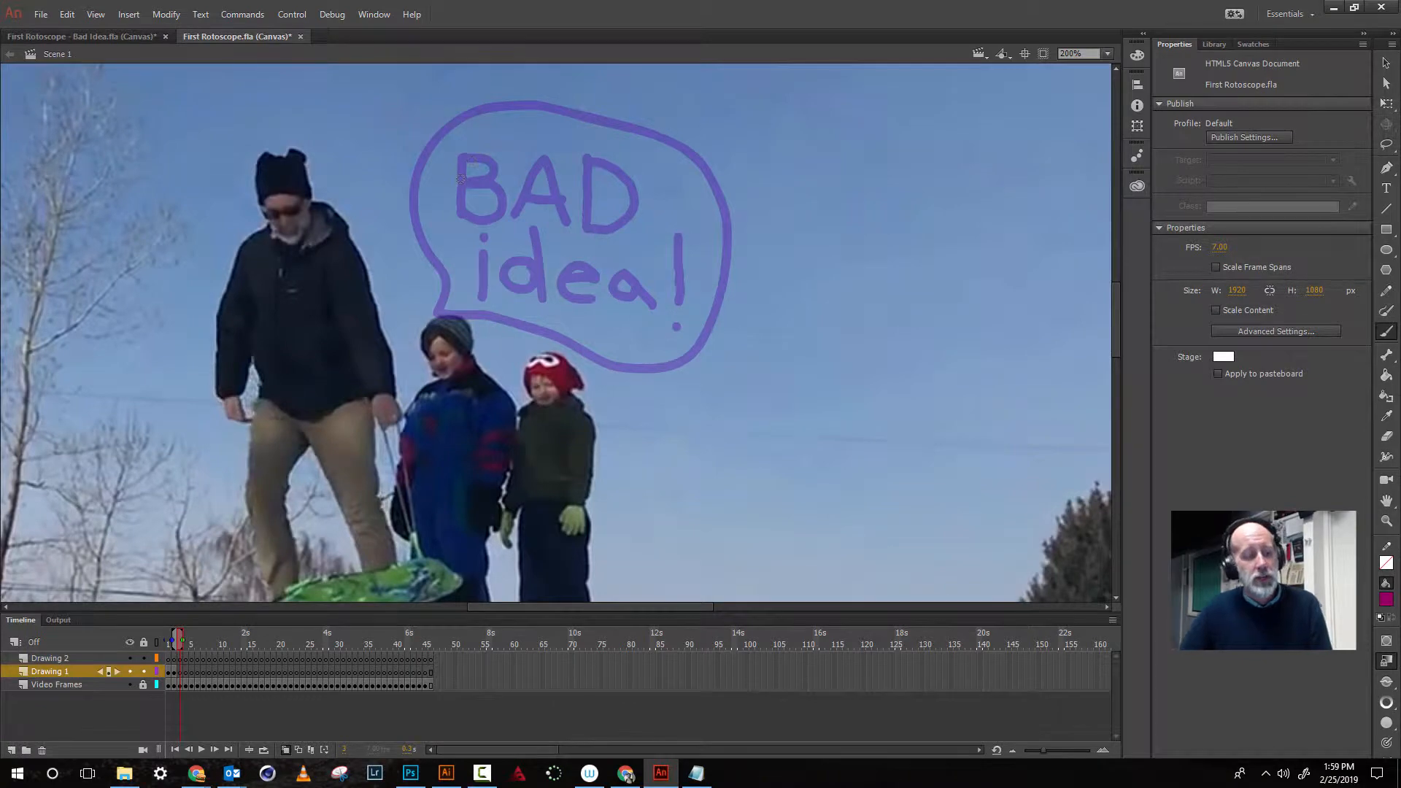
mouse_move(464, 153)
left_mouse_down()
mouse_move(460, 216)
mouse_move(475, 223)
mouse_move(500, 212)
mouse_move(497, 189)
mouse_move(470, 186)
mouse_move(500, 173)
mouse_move(464, 152)
left_mouse_up()
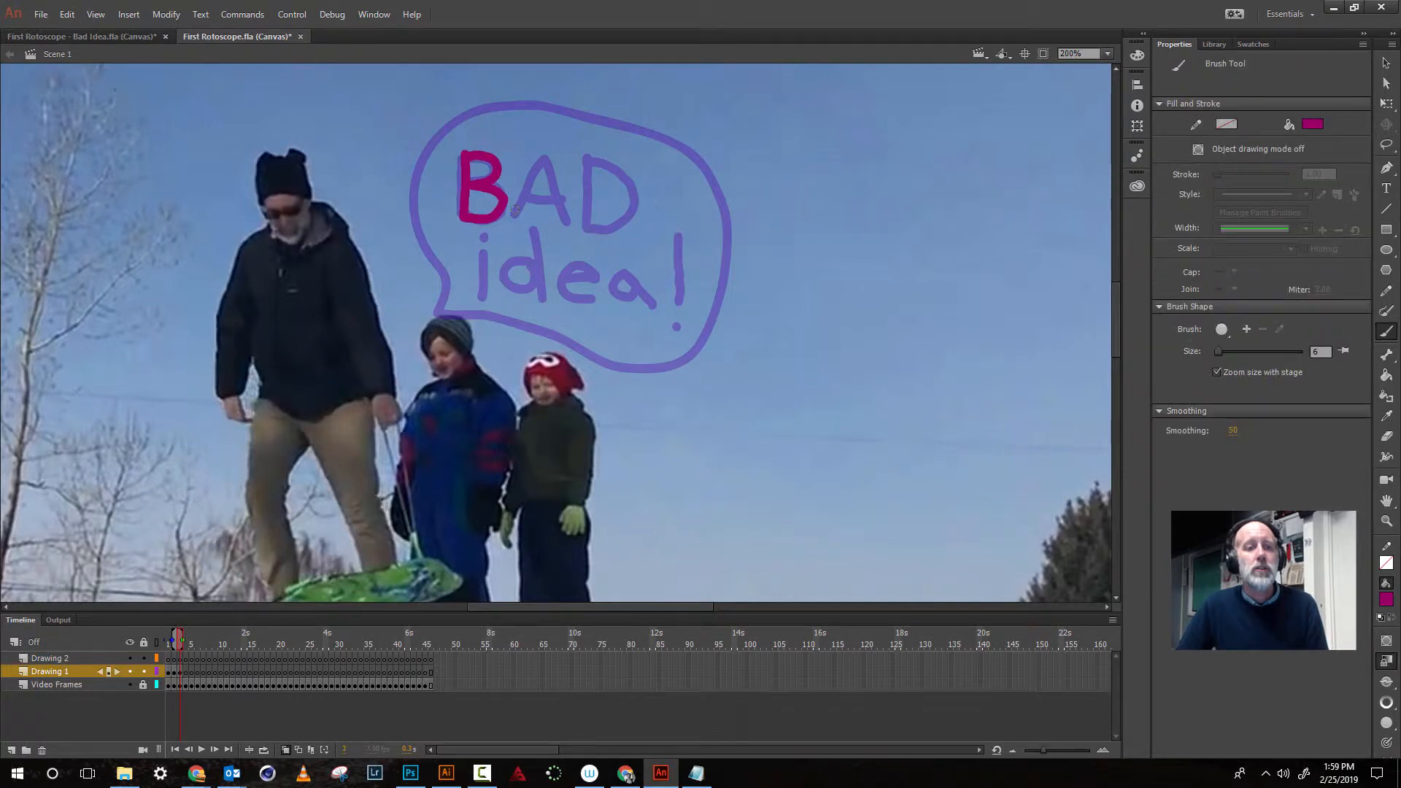
mouse_move(515, 210)
left_mouse_down()
mouse_move(537, 155)
mouse_move(567, 223)
mouse_move(567, 197)
mouse_move(529, 198)
left_mouse_up()
mouse_move(592, 157)
left_mouse_down()
mouse_move(587, 226)
mouse_move(589, 161)
mouse_move(627, 183)
mouse_move(619, 222)
mouse_move(582, 231)
left_mouse_up()
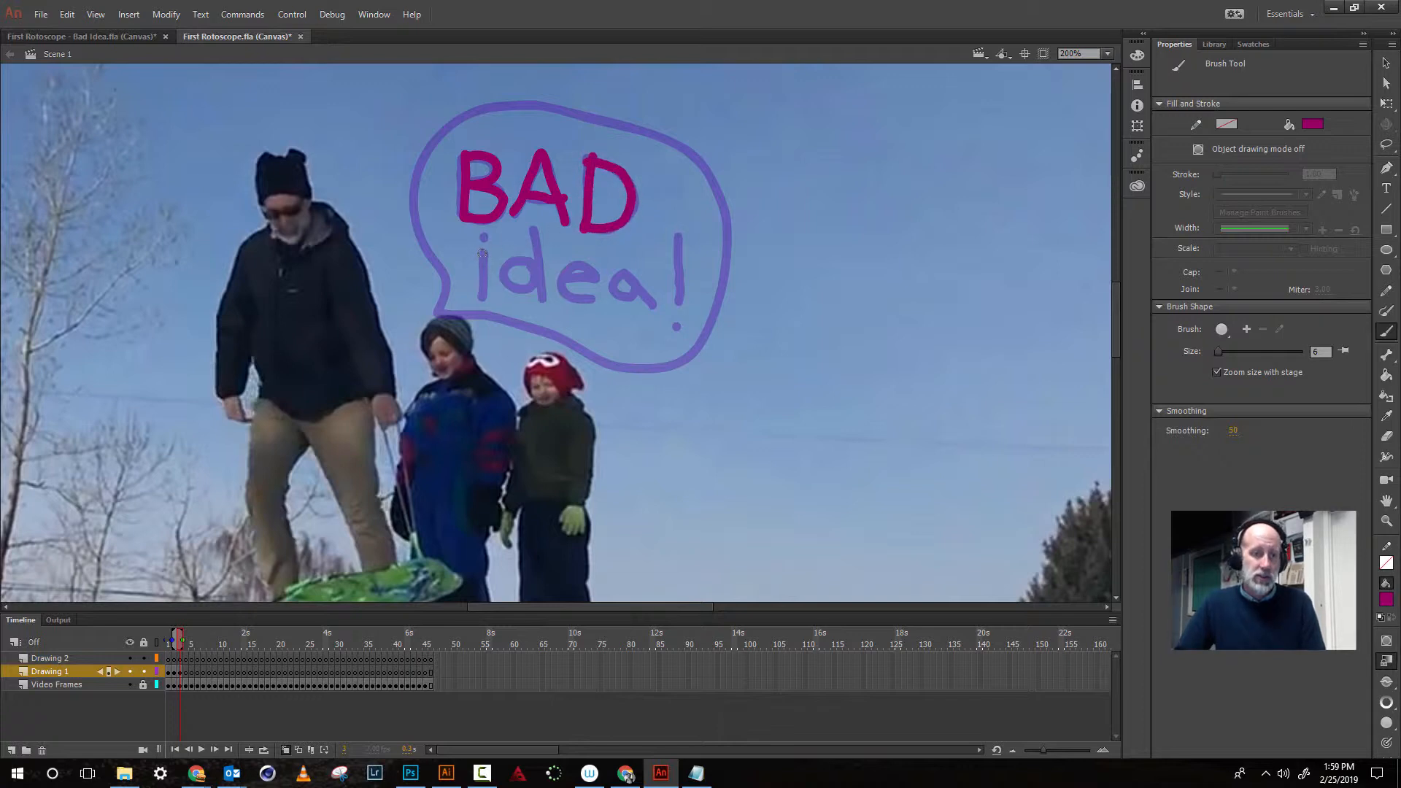
- Retrace 'idea!' and the speech bubble outline on the third frame
left_click_drag(482, 253, 482, 301)
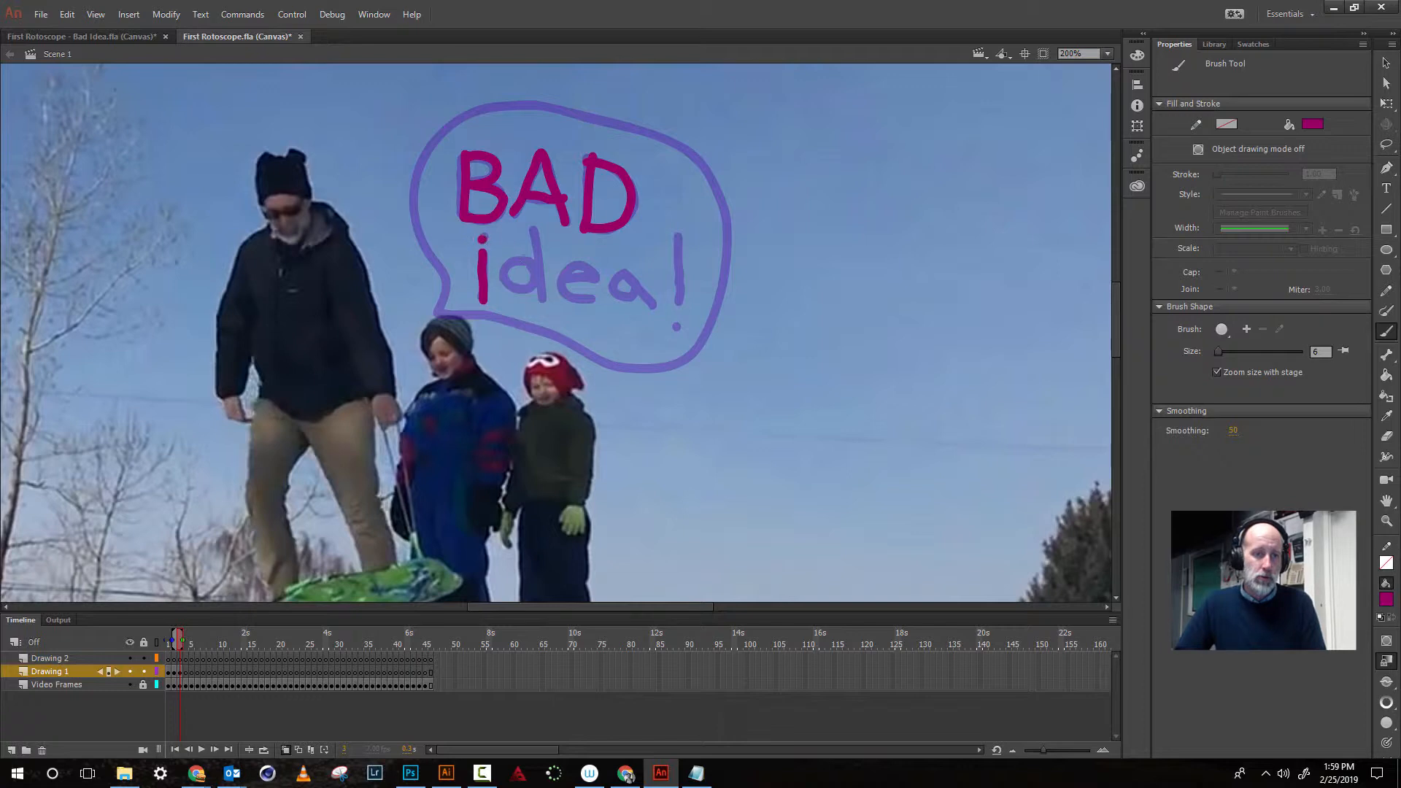
mouse_move(531, 260)
left_mouse_down()
mouse_move(513, 259)
mouse_move(502, 281)
mouse_move(533, 290)
mouse_move(525, 262)
mouse_move(545, 302)
mouse_move(600, 273)
mouse_move(576, 264)
mouse_move(563, 282)
mouse_move(577, 299)
mouse_move(613, 277)
mouse_move(621, 300)
mouse_move(645, 289)
mouse_move(655, 308)
left_mouse_up()
left_click_drag(679, 235, 680, 307)
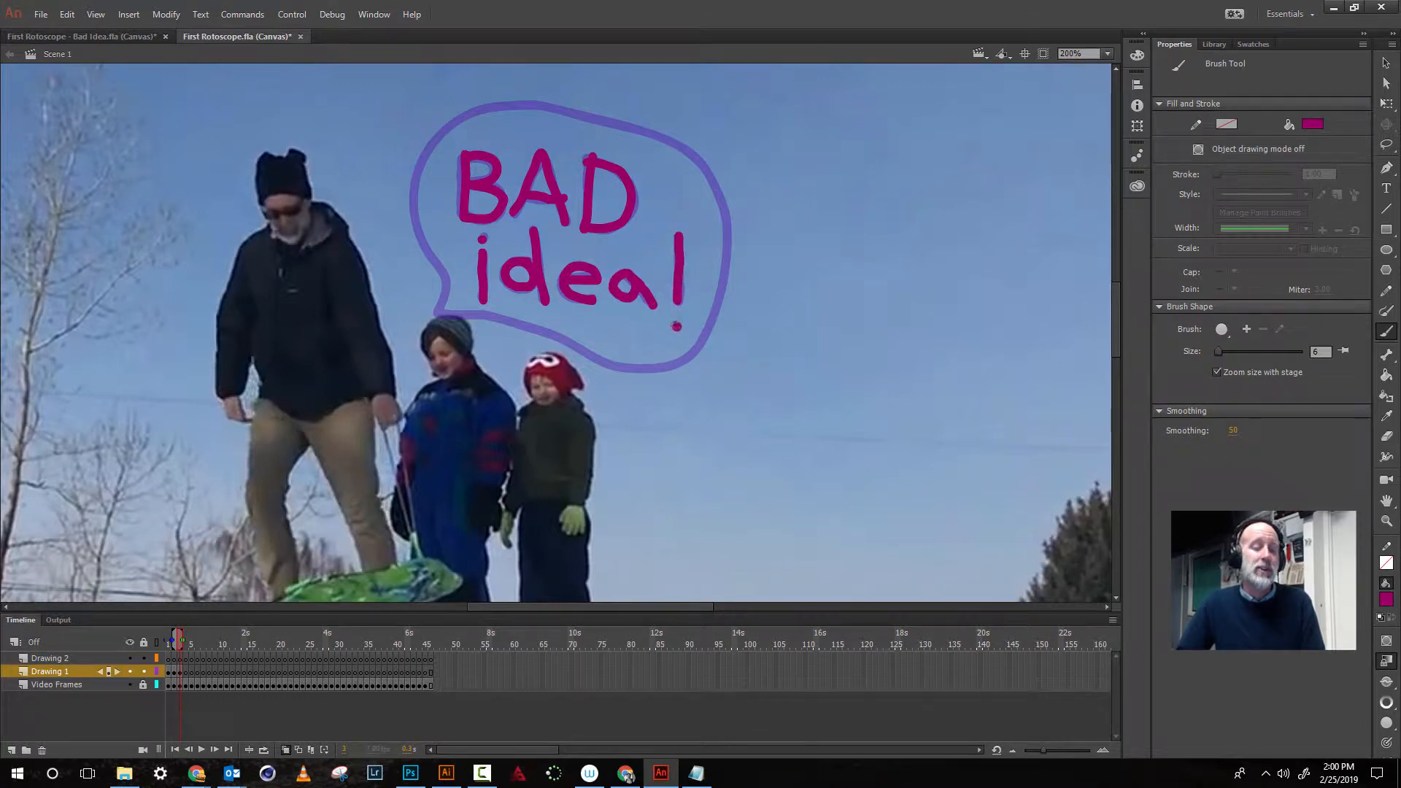
left_click(676, 327)
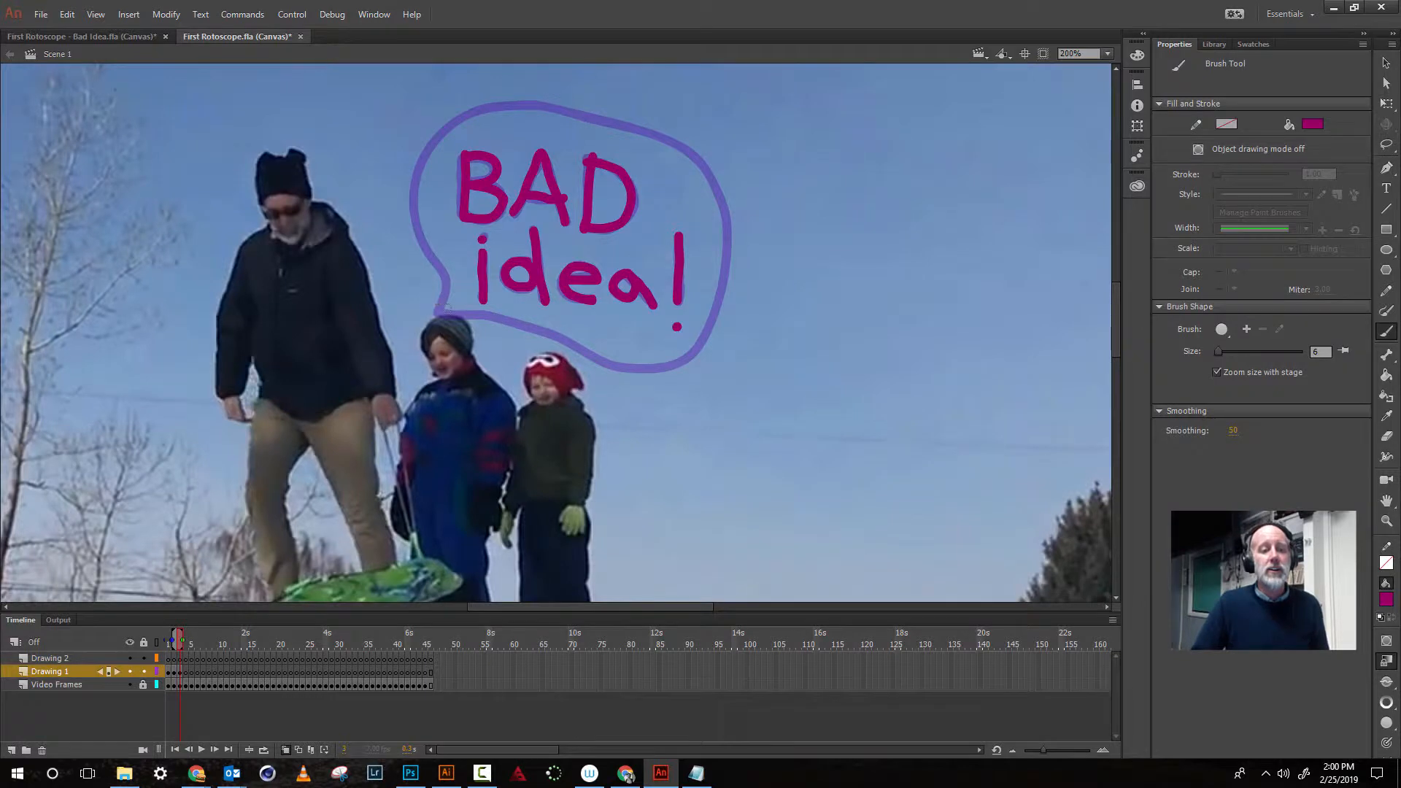
mouse_move(450, 315)
left_mouse_down()
mouse_move(407, 194)
mouse_move(442, 130)
mouse_move(515, 104)
mouse_move(701, 149)
mouse_move(727, 207)
mouse_move(731, 272)
mouse_move(695, 345)
mouse_move(597, 359)
mouse_move(529, 323)
mouse_move(453, 310)
left_mouse_up()
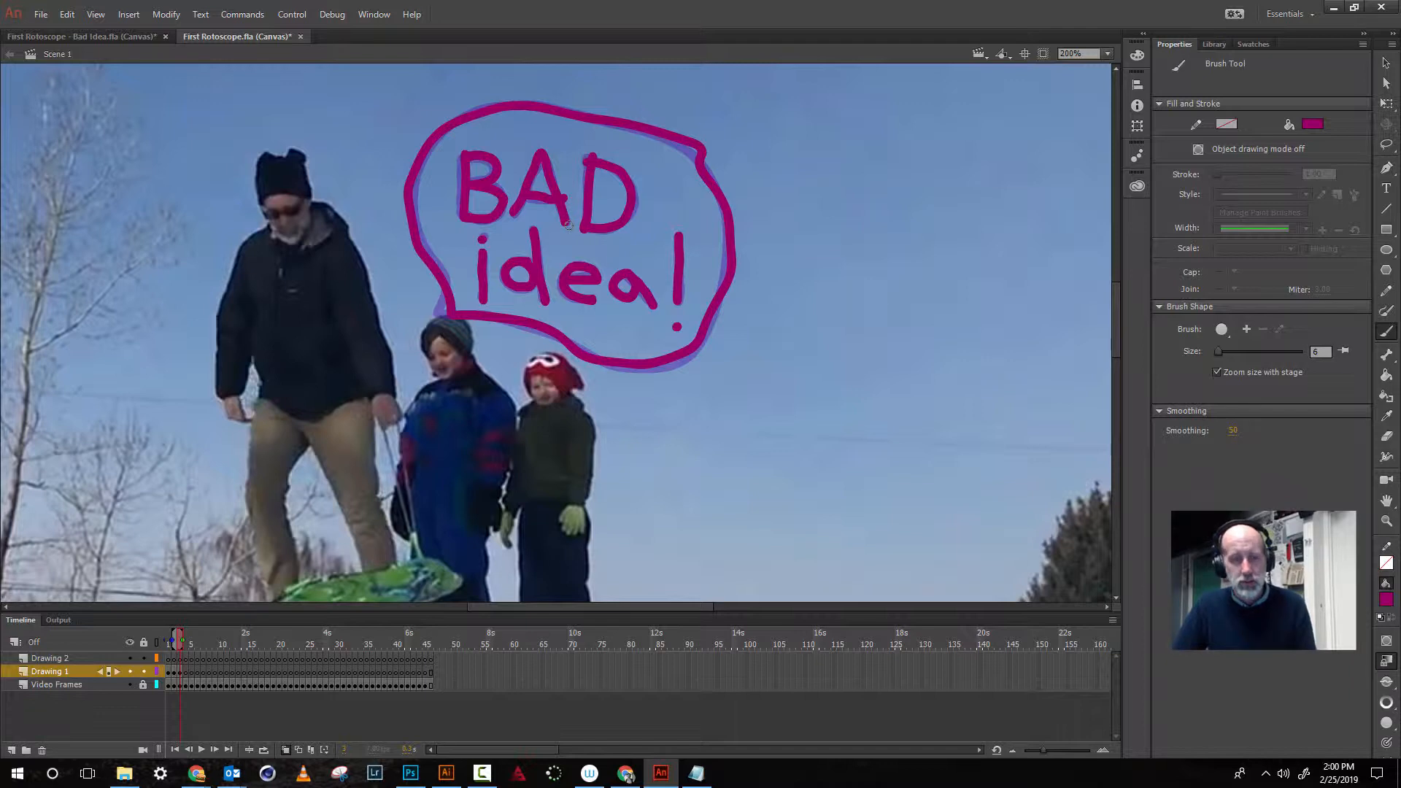
- Step back and forth through the first three frames to compare the drawings against the video
key("comma")
key("period")
key("comma")
key("period")
key("comma")
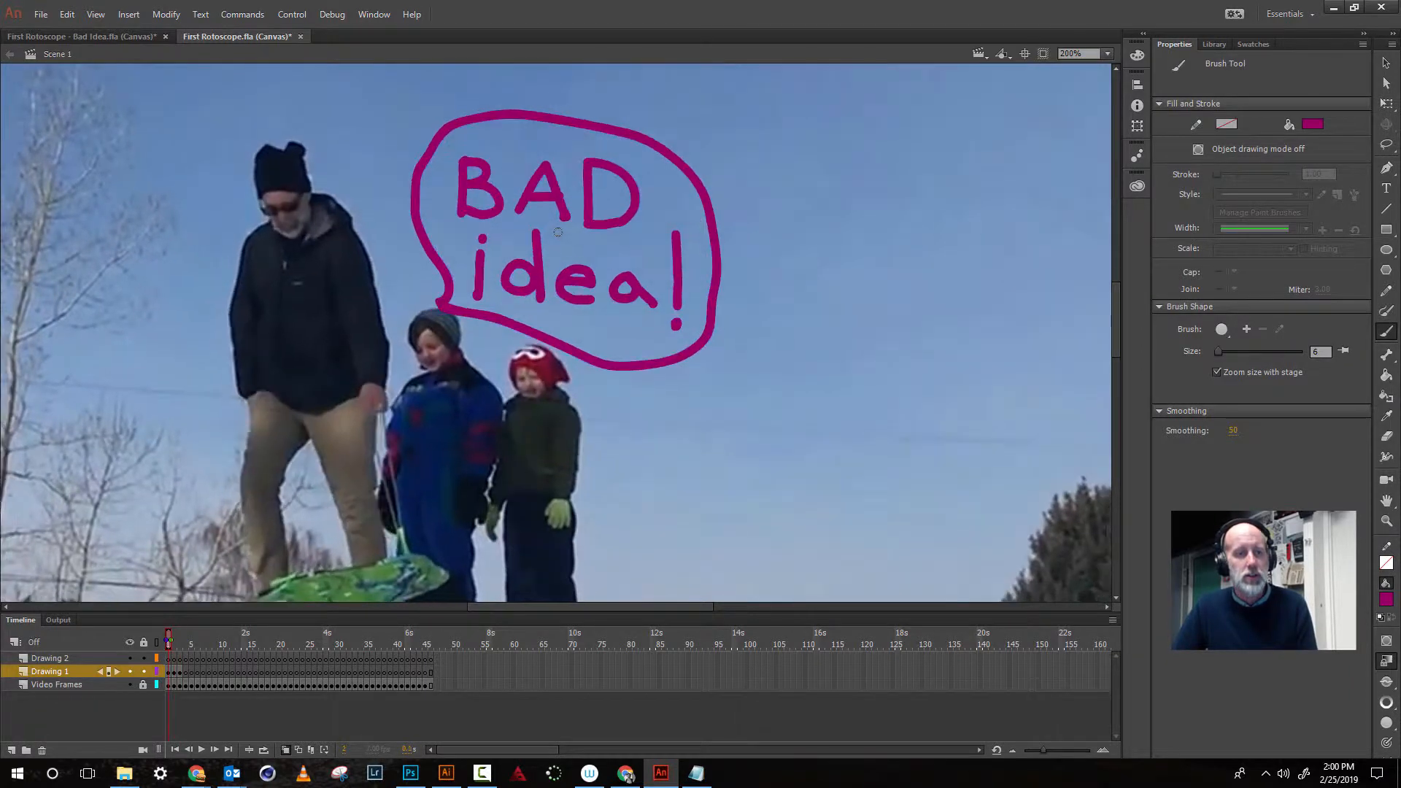
key("comma")
key("comma")
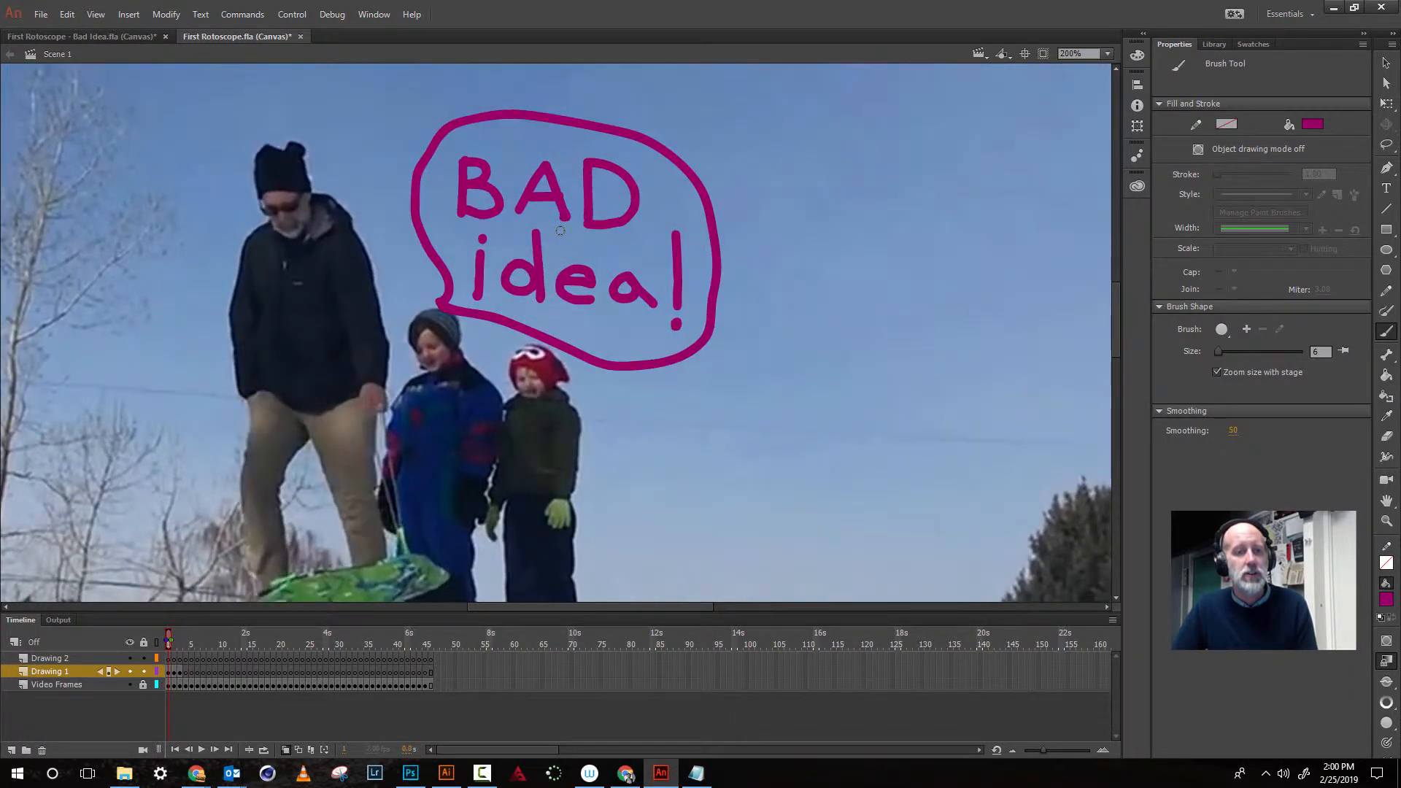
key("period")
key("period")
key("comma")
key("comma")
key("period")
key("period")
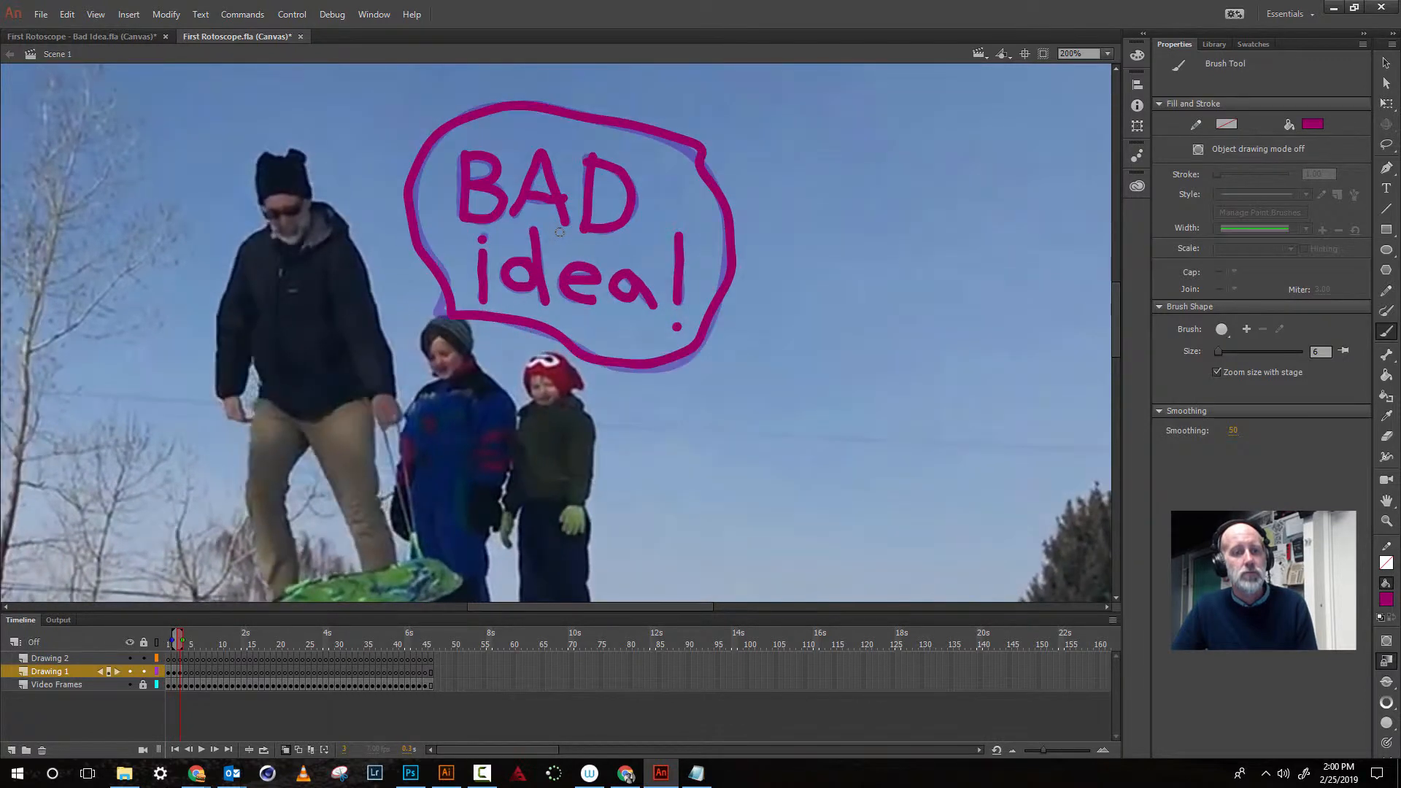
key("comma")
key("comma")
key("period")
key("period")
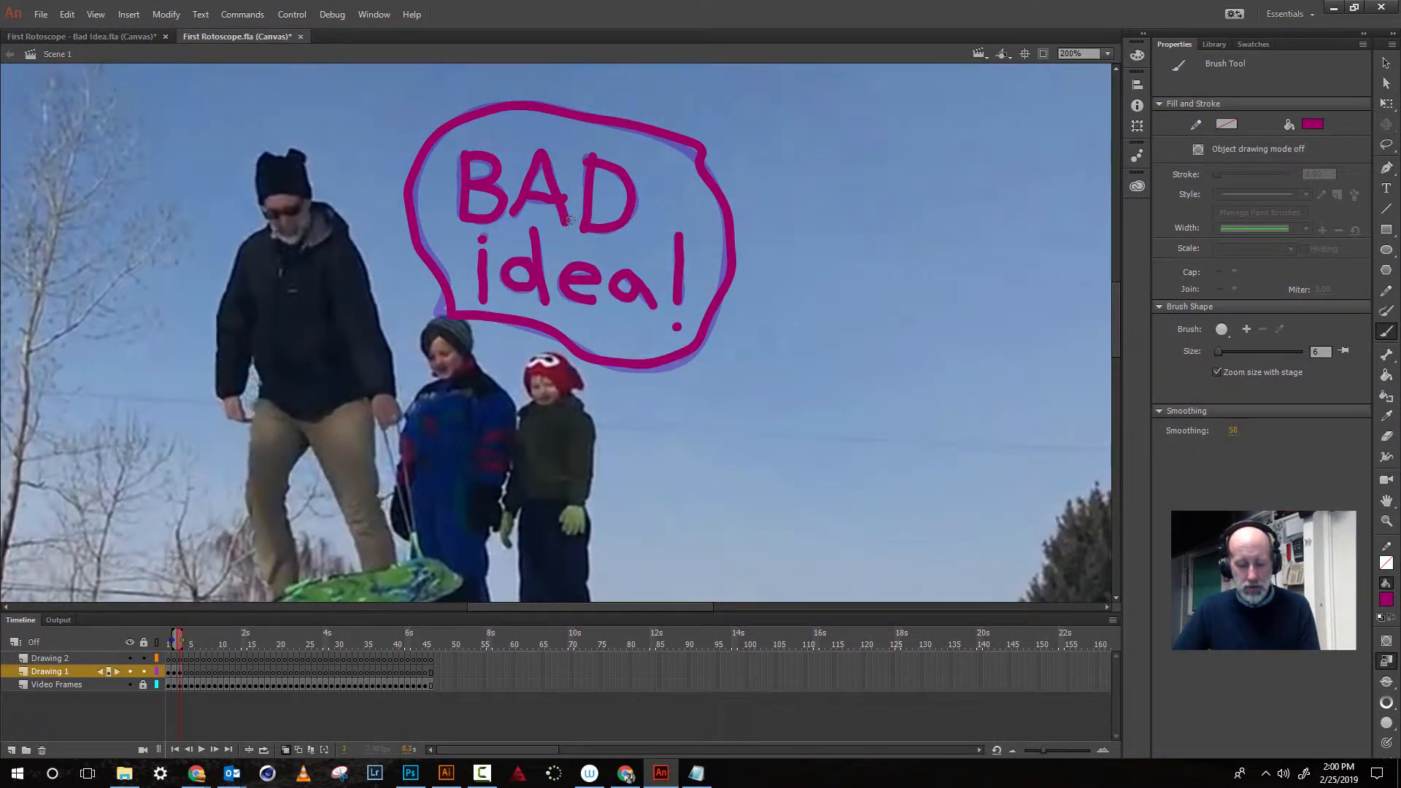
- On the fourth frame, set the brush size to 5 and retrace the 'BAD' lettering
key("period")
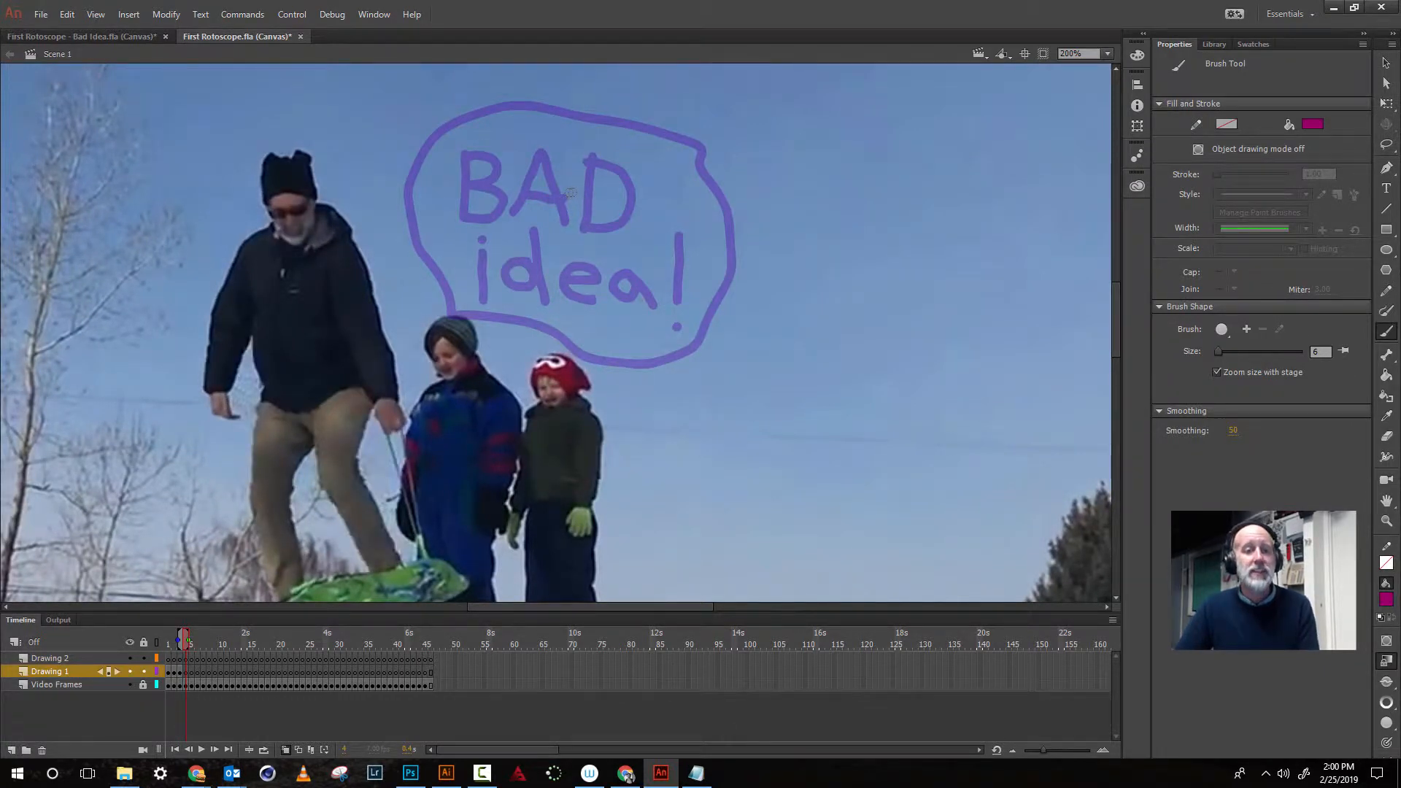
key("bracketright")
key("bracketright")
key("bracketright")
key("bracketright")
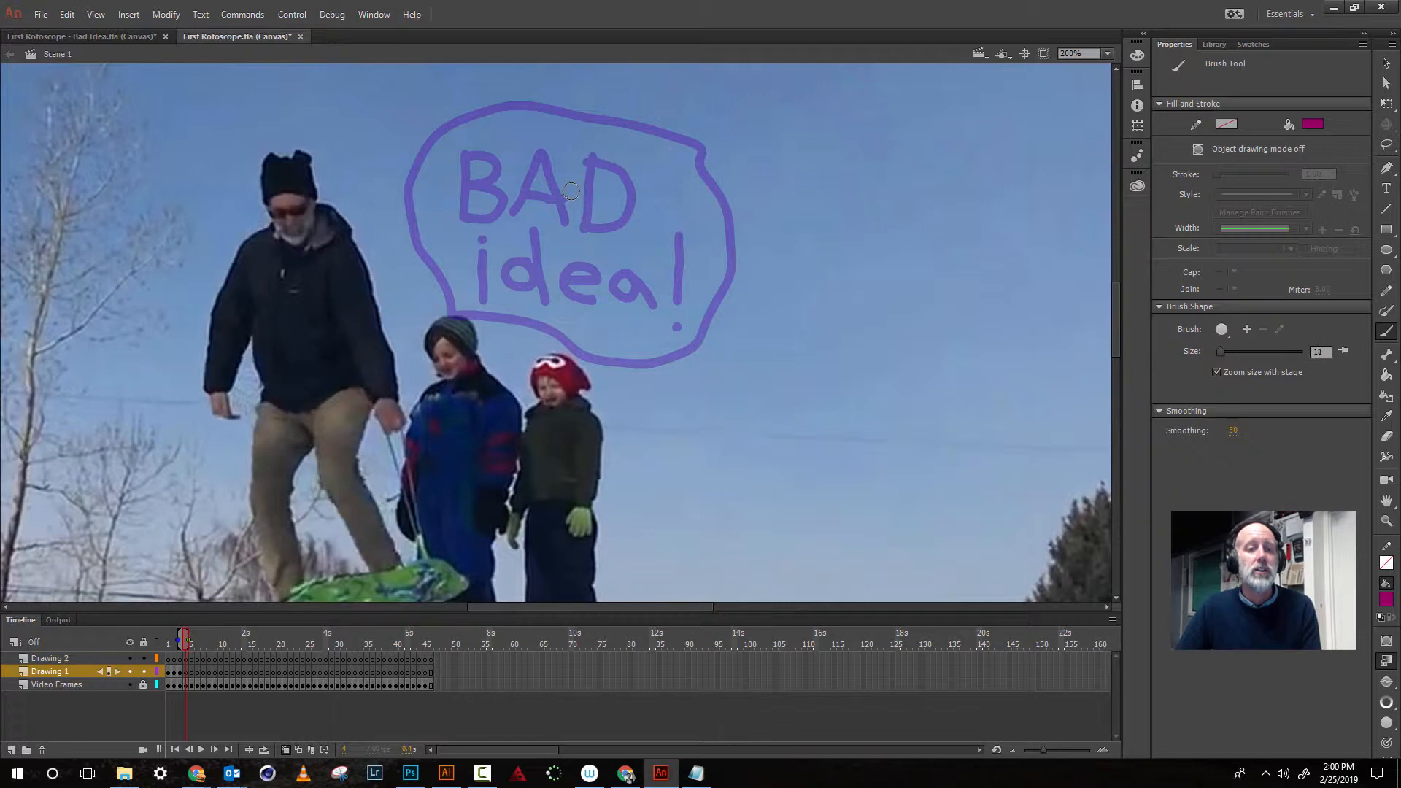
key("bracketleft")
key("bracketleft")
key("bracketleft")
key("bracketleft")
key("bracketleft")
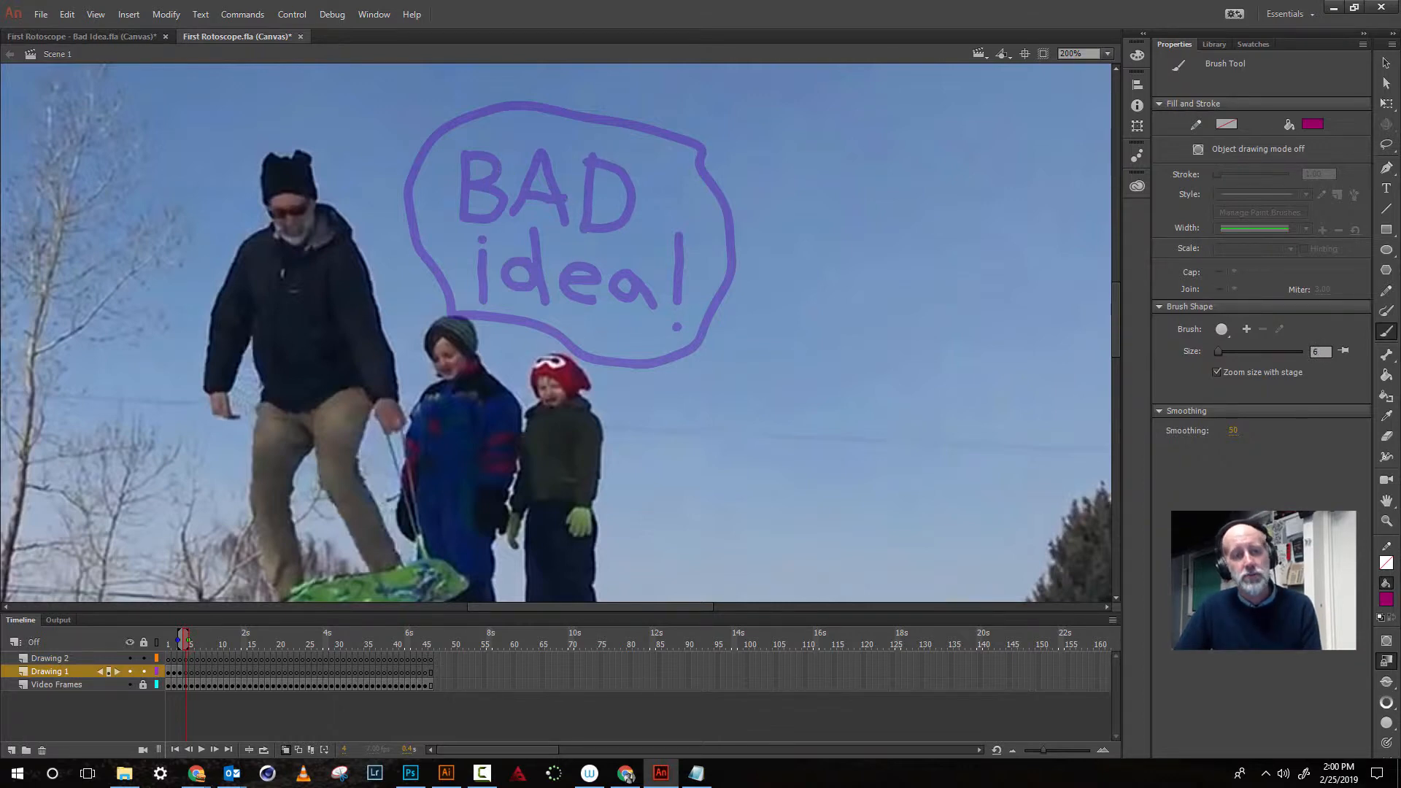
key("bracketleft")
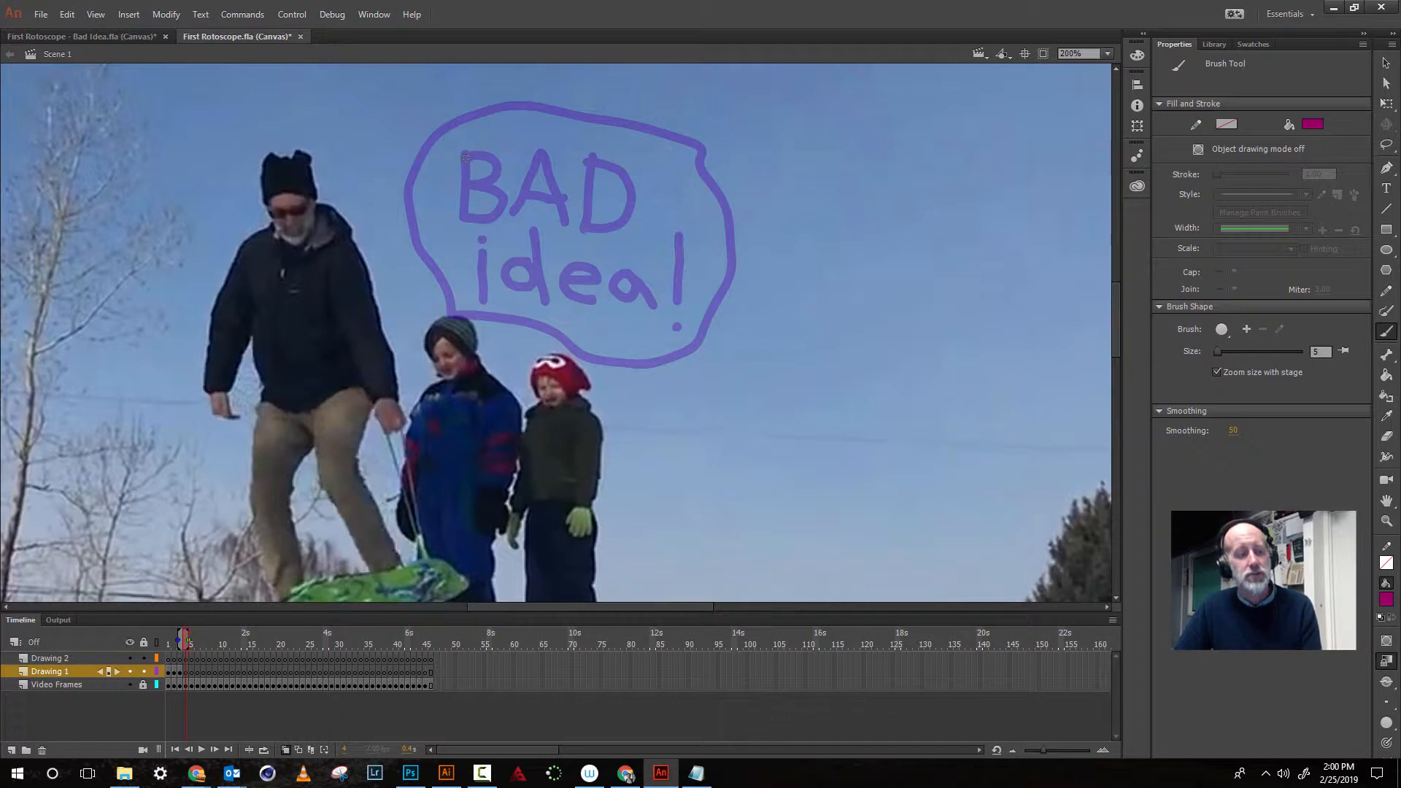
left_click_drag(465, 156, 464, 223)
mouse_move(468, 154)
left_mouse_down()
mouse_move(494, 167)
mouse_move(474, 184)
mouse_move(501, 197)
mouse_move(500, 218)
mouse_move(473, 217)
mouse_move(531, 181)
mouse_move(544, 149)
mouse_move(572, 228)
mouse_move(556, 203)
mouse_move(590, 175)
mouse_move(586, 234)
mouse_move(629, 221)
mouse_move(633, 180)
mouse_move(594, 158)
left_mouse_up()
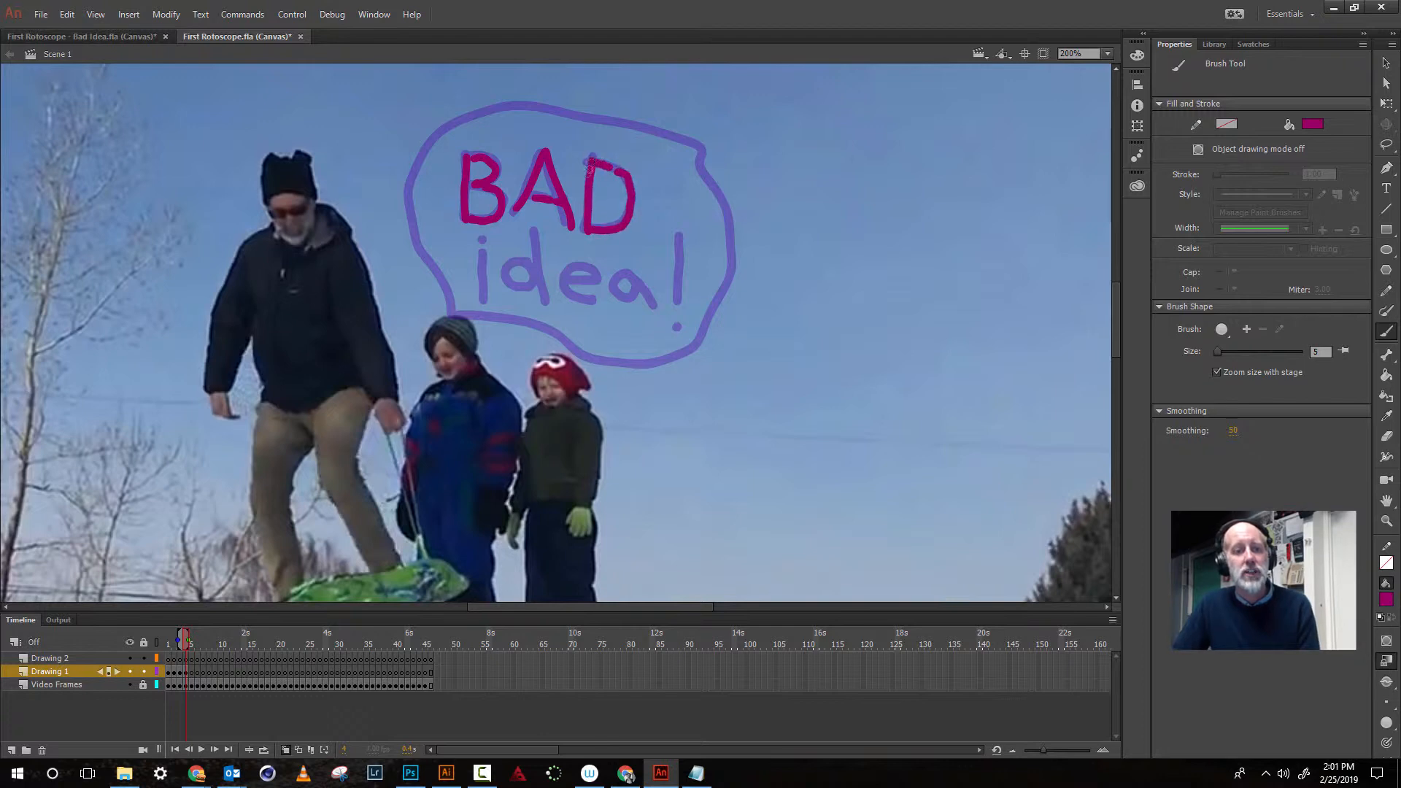
- Retrace 'idea!' and the speech bubble outline on the fourth frame
left_click_drag(482, 253, 482, 299)
left_click(483, 238)
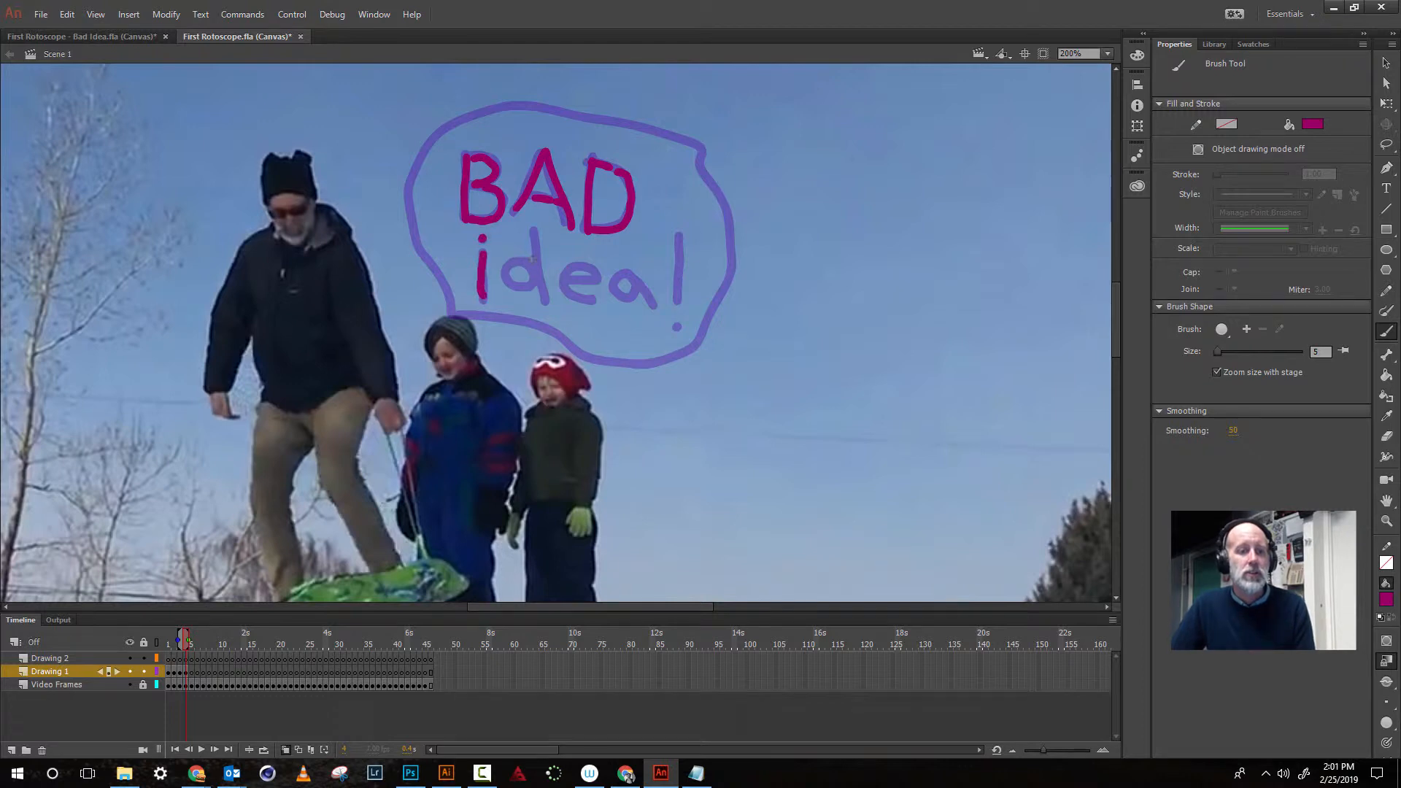
mouse_move(533, 259)
left_mouse_down()
mouse_move(513, 254)
mouse_move(502, 278)
mouse_move(531, 284)
mouse_move(537, 260)
mouse_move(546, 300)
mouse_move(598, 285)
mouse_move(600, 269)
mouse_move(574, 259)
mouse_move(561, 278)
mouse_move(597, 303)
mouse_move(612, 278)
mouse_move(655, 306)
left_mouse_up()
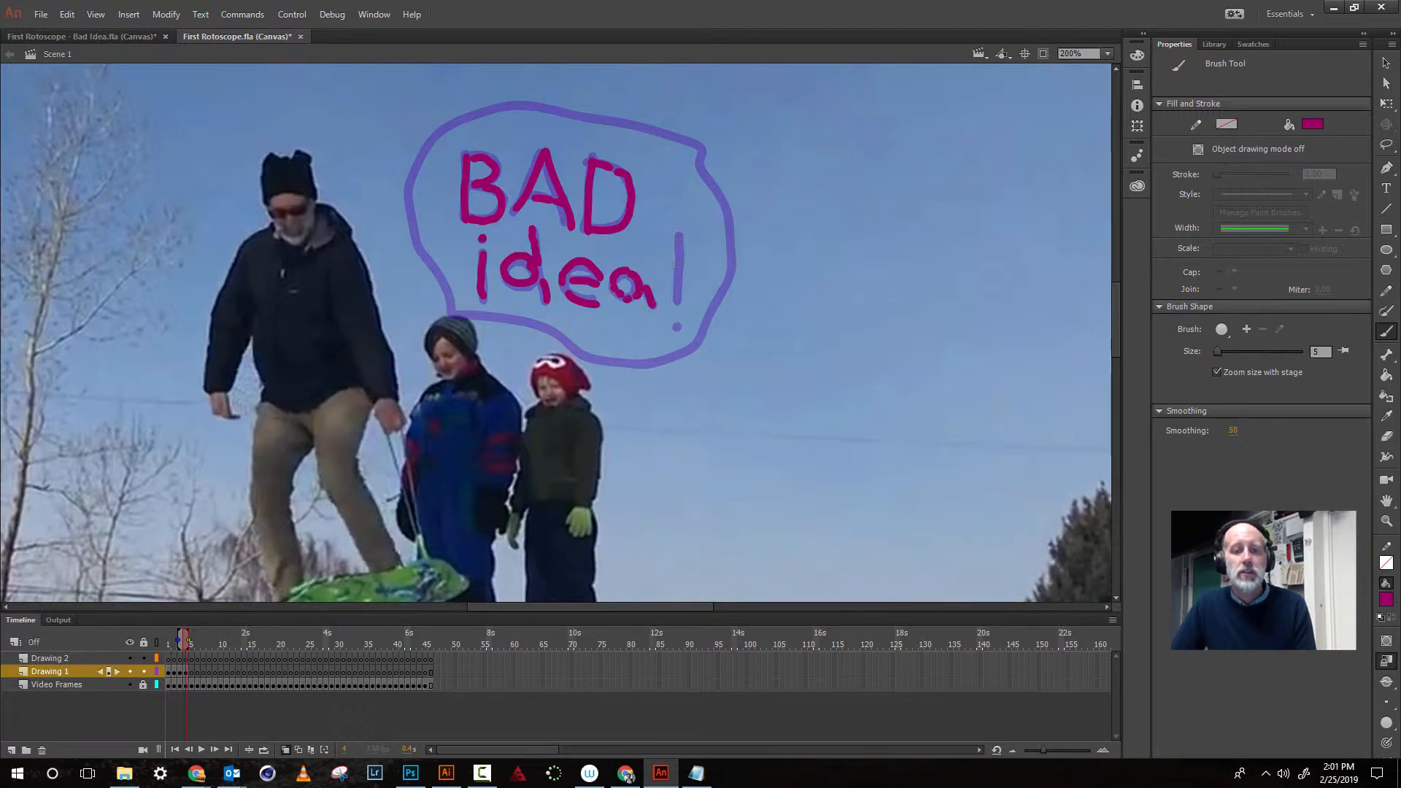
left_click_drag(679, 239, 678, 296)
left_click(677, 328)
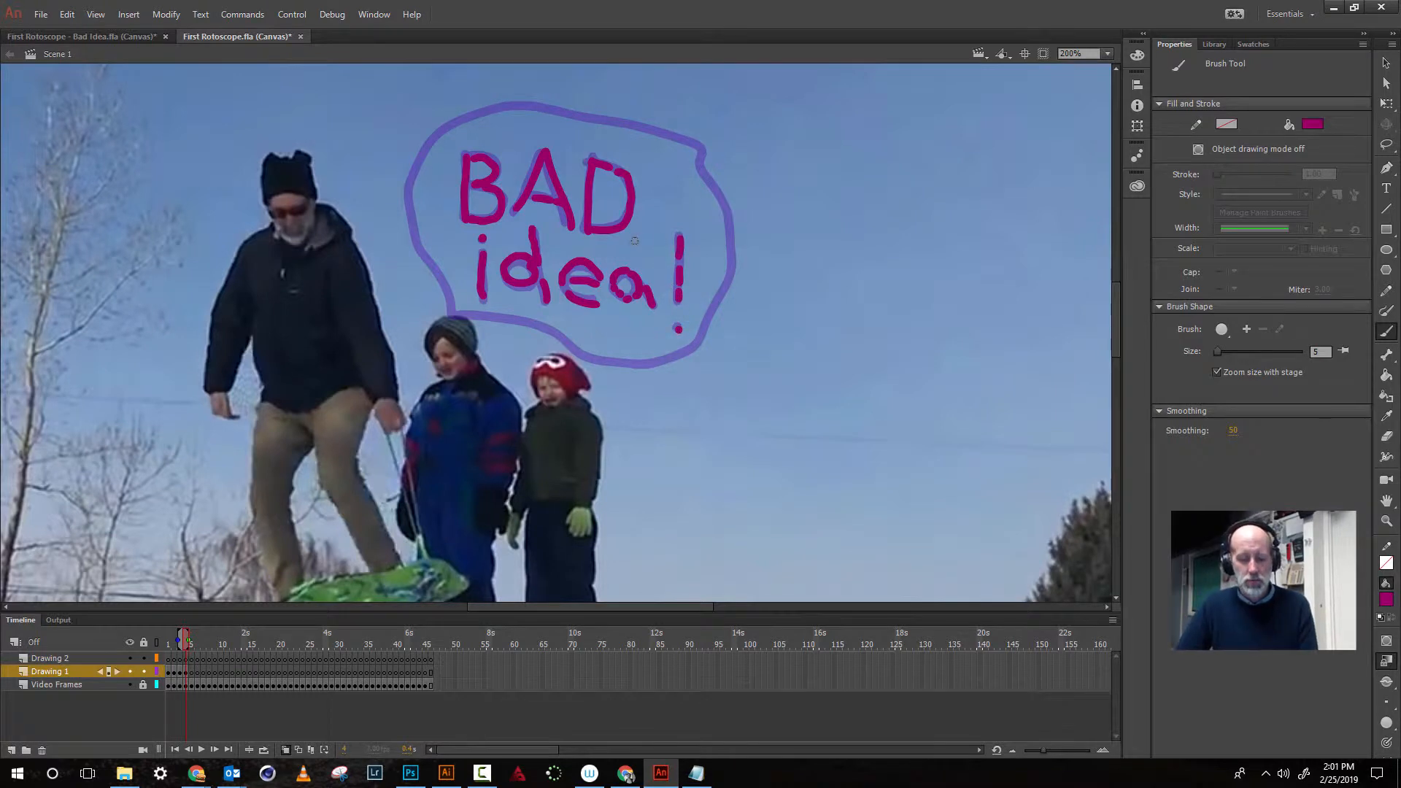
mouse_move(449, 312)
left_mouse_down()
mouse_move(406, 194)
mouse_move(460, 122)
mouse_move(537, 107)
mouse_move(629, 124)
mouse_move(695, 154)
mouse_move(727, 206)
mouse_move(729, 276)
mouse_move(689, 355)
mouse_move(623, 367)
mouse_move(465, 315)
left_mouse_up()
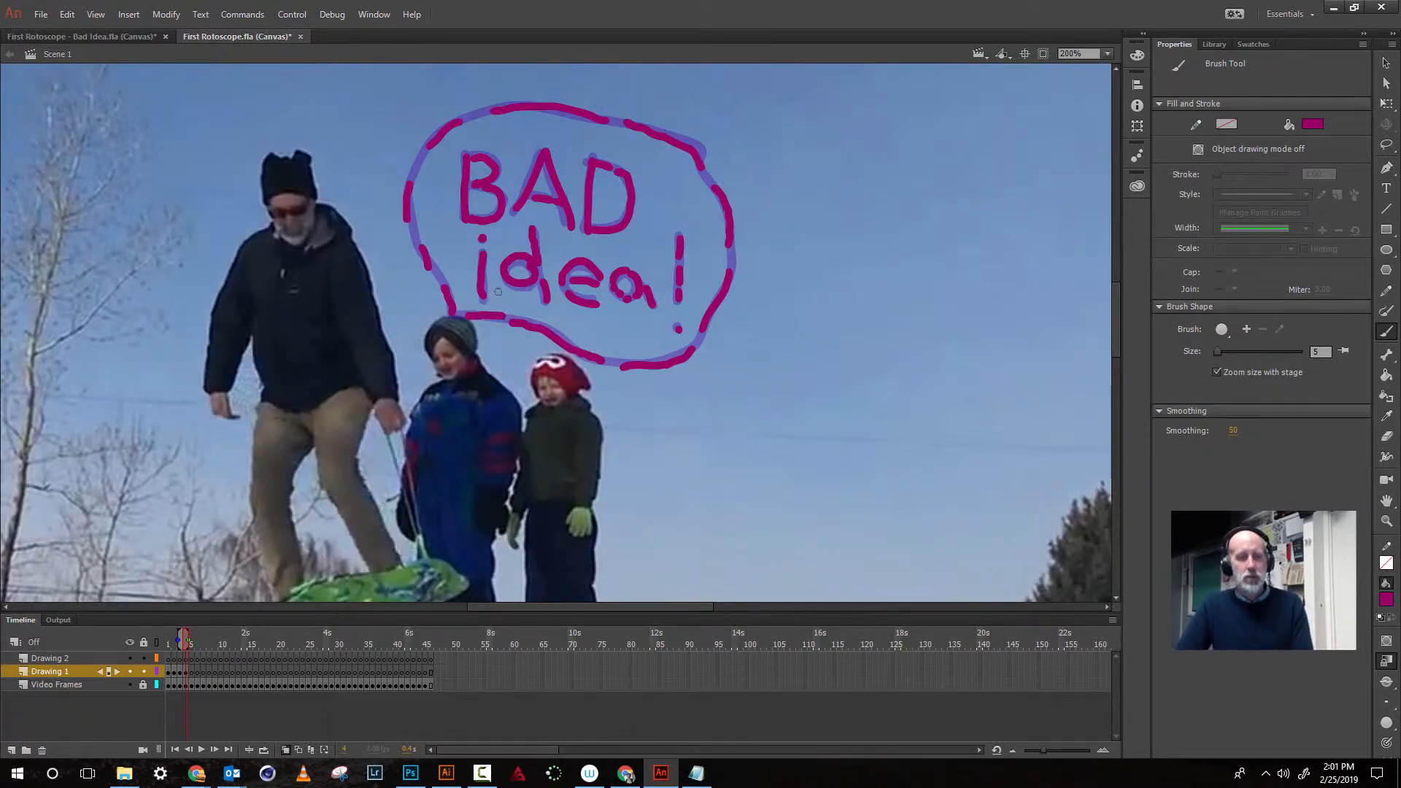
- On the fifth frame, set the brush size to 4 and retrace the 'BAD' lettering
key(".")
key("bracketleft")
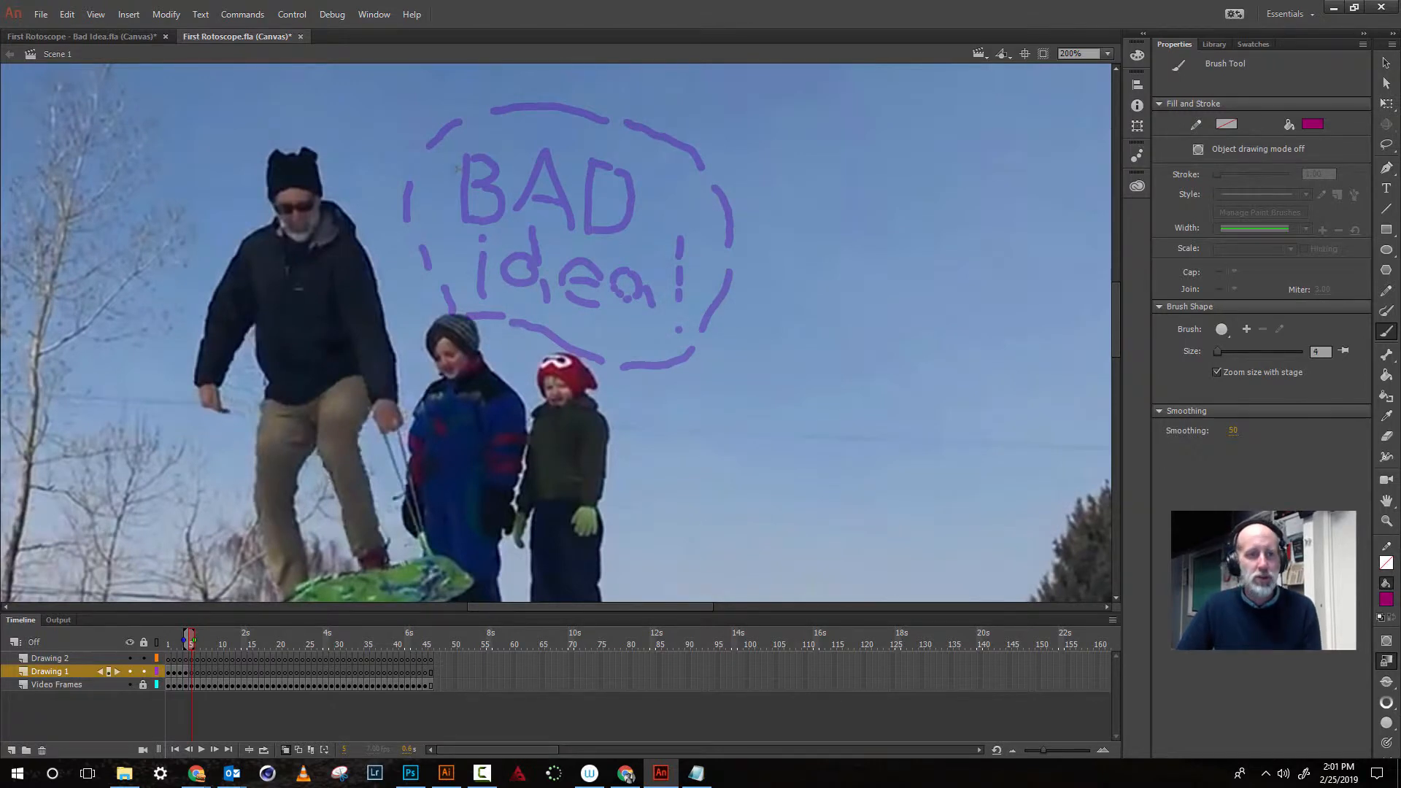
mouse_move(460, 168)
left_mouse_down()
mouse_move(464, 217)
mouse_move(485, 222)
mouse_move(505, 199)
mouse_move(499, 171)
mouse_move(472, 155)
mouse_move(532, 182)
mouse_move(524, 203)
left_mouse_up()
left_click_drag(546, 154, 576, 227)
mouse_move(589, 158)
left_mouse_down()
mouse_move(588, 228)
mouse_move(629, 210)
mouse_move(625, 168)
left_mouse_up()
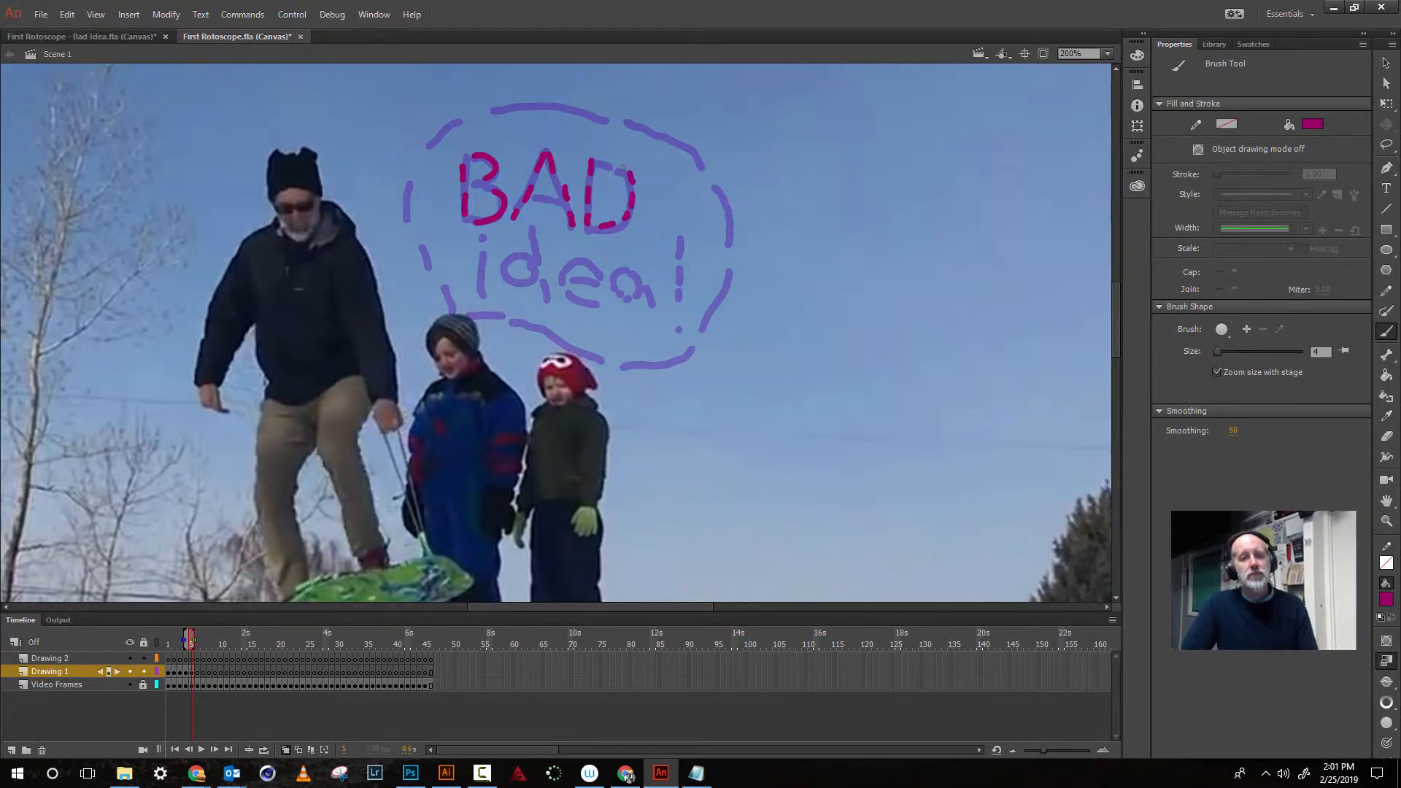
- Zoom out to the whole stage and play the animation in a loop to review the rotoscoped frames
key("ctrl+minus")
key("ctrl+minus")
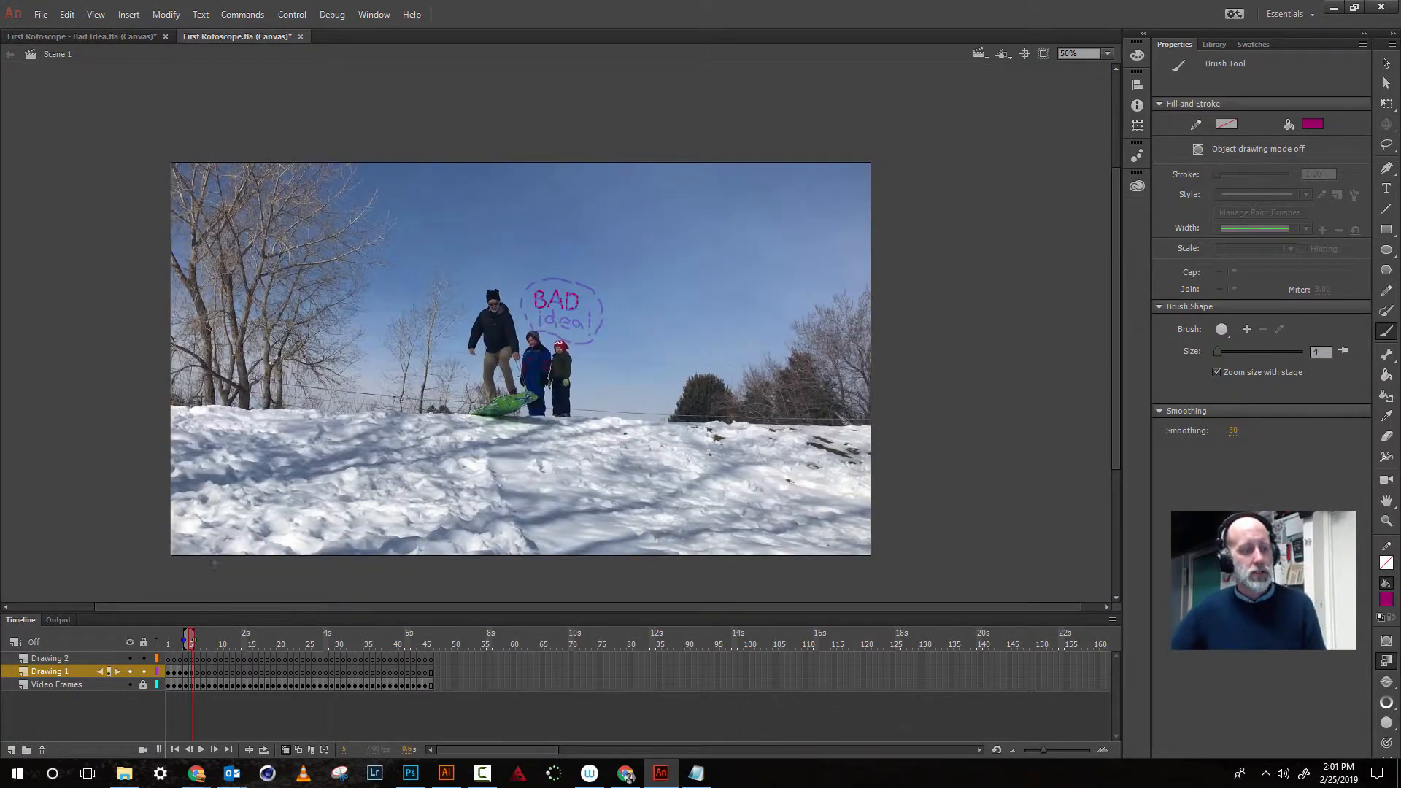
left_click(264, 750)
left_click_drag(235, 641, 191, 642)
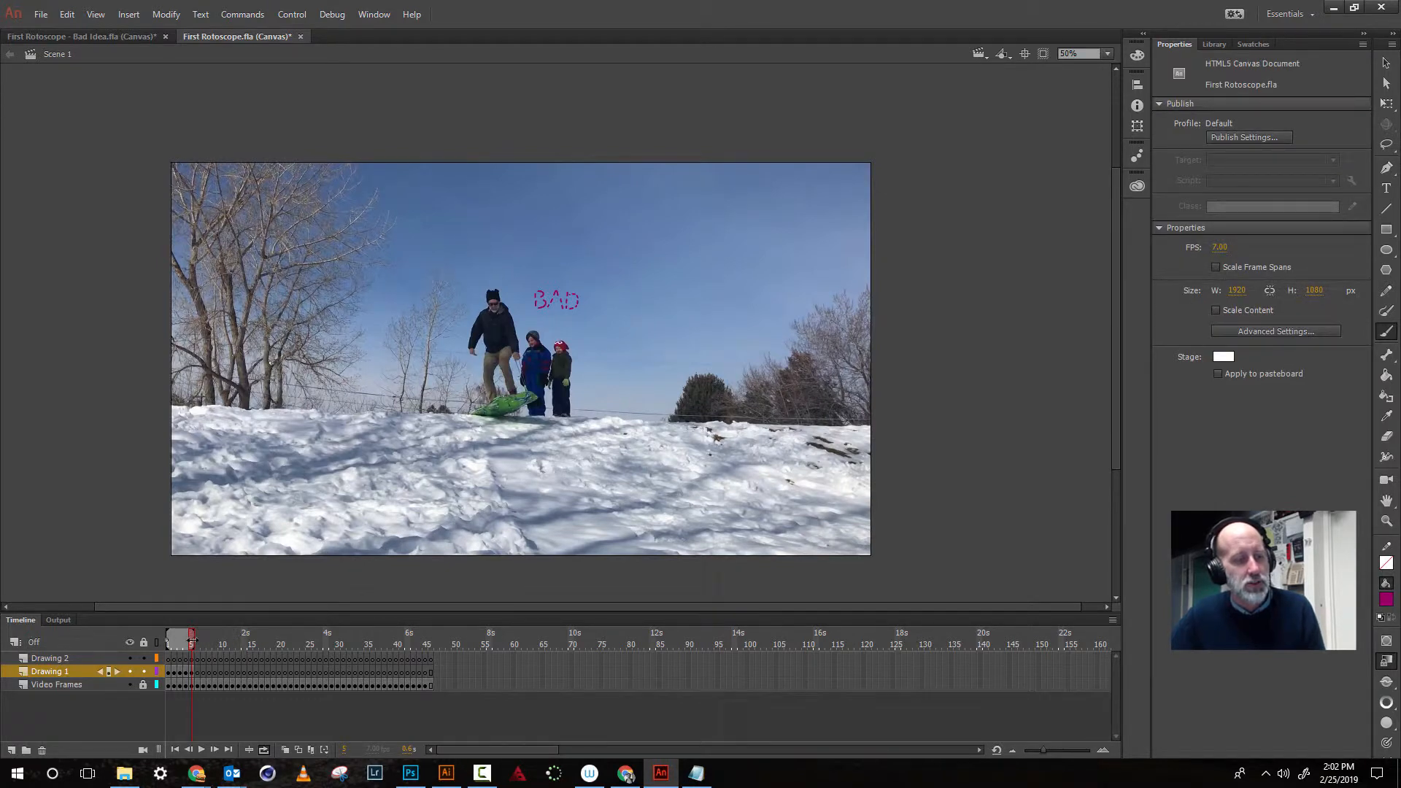
left_click(196, 748)
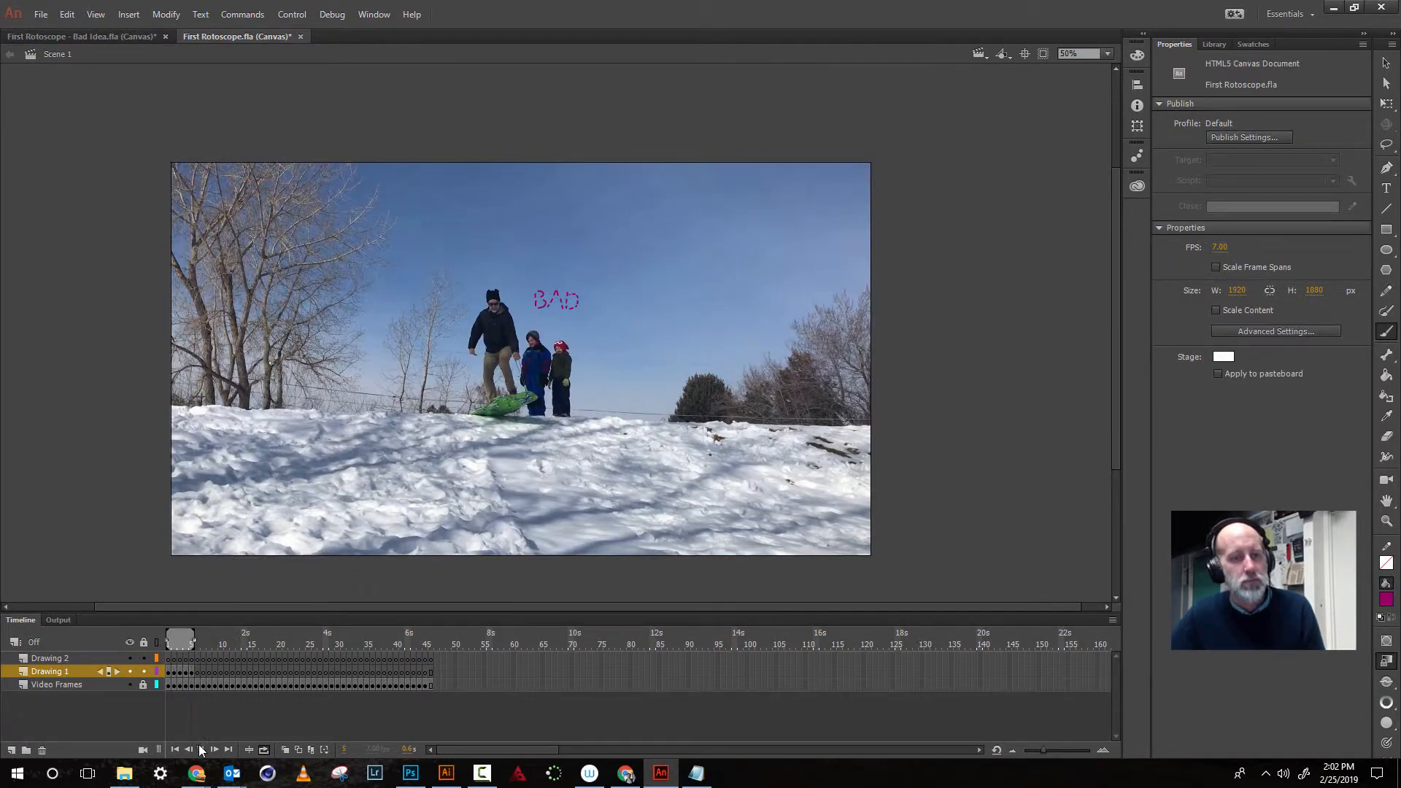
left_click(196, 748)
left_click(195, 747)
left_click(195, 747)
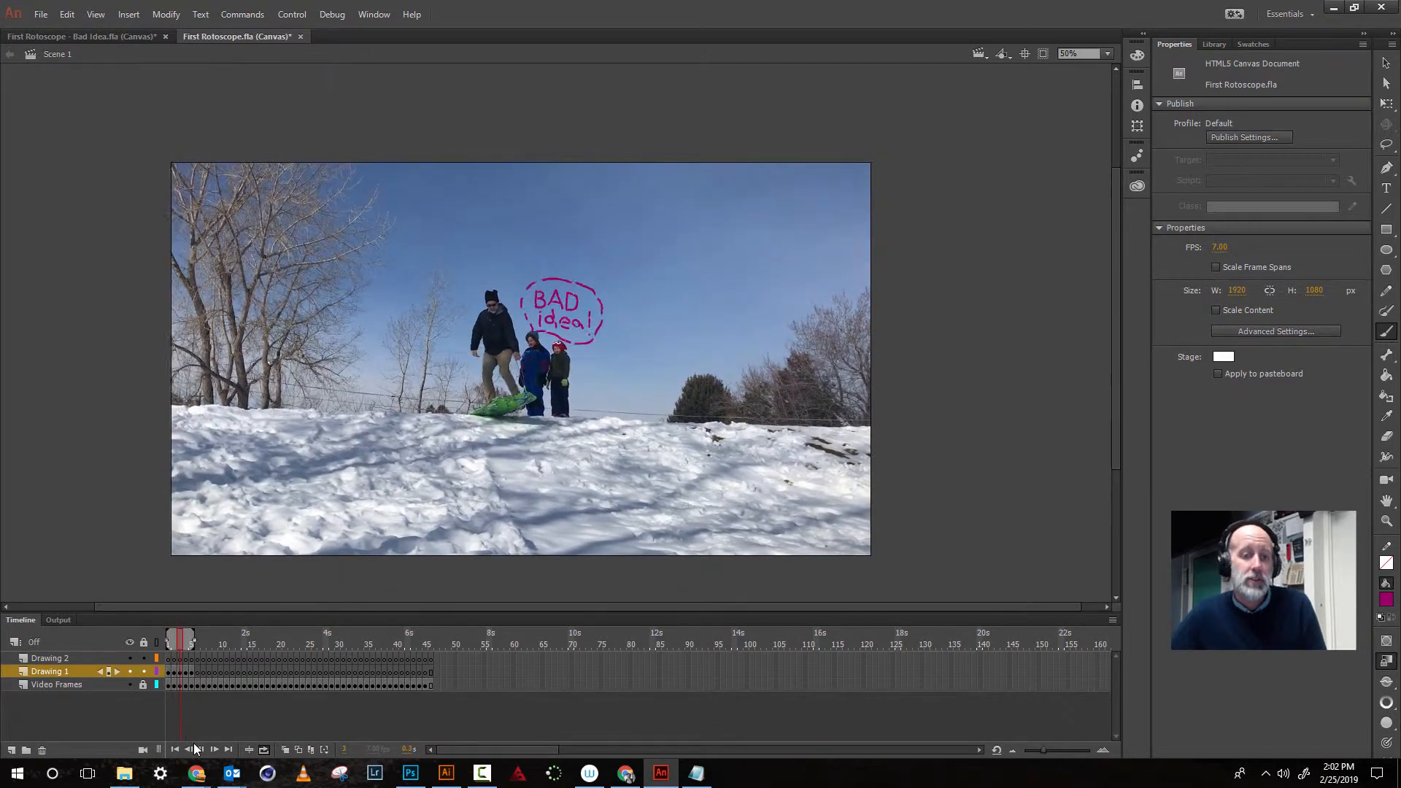
left_click(195, 747)
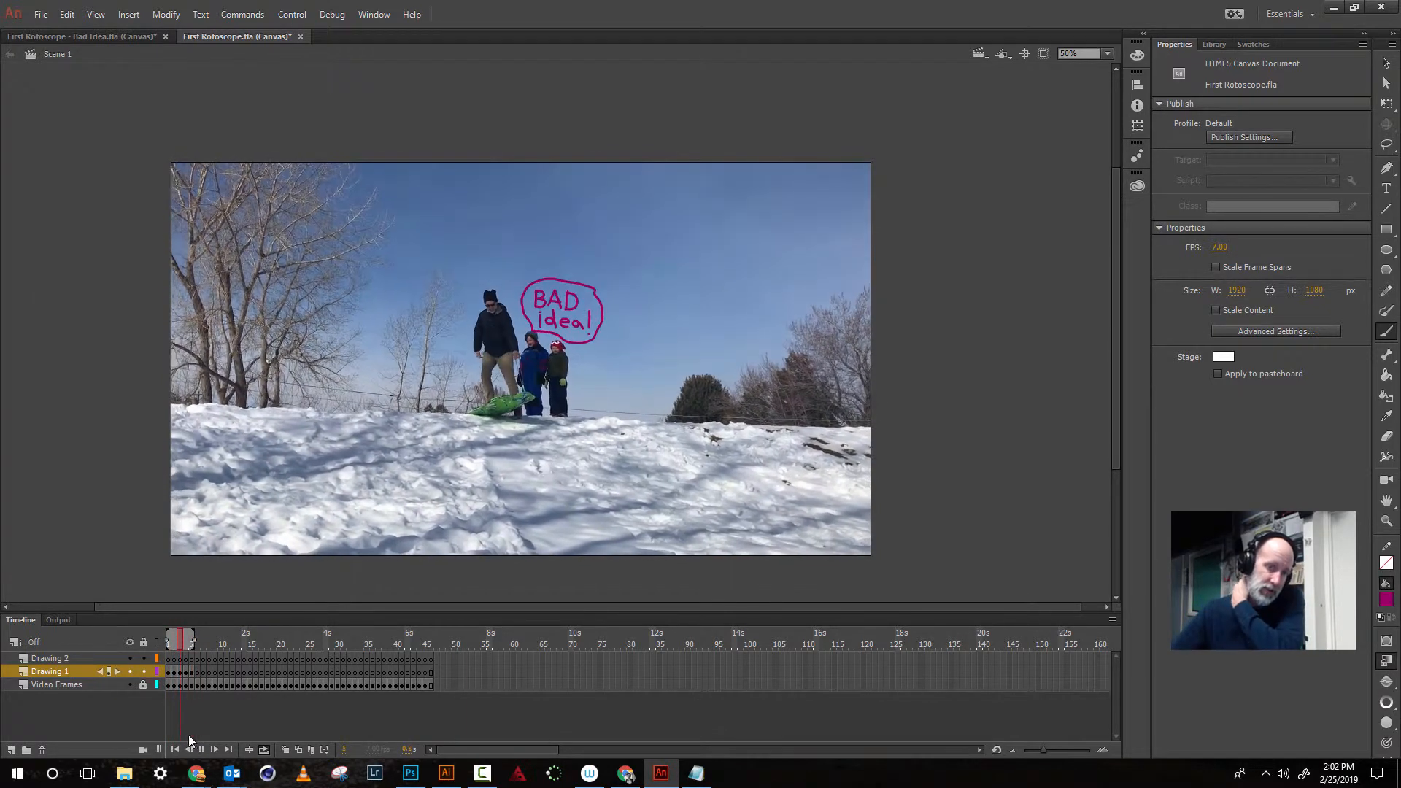
key("Return")
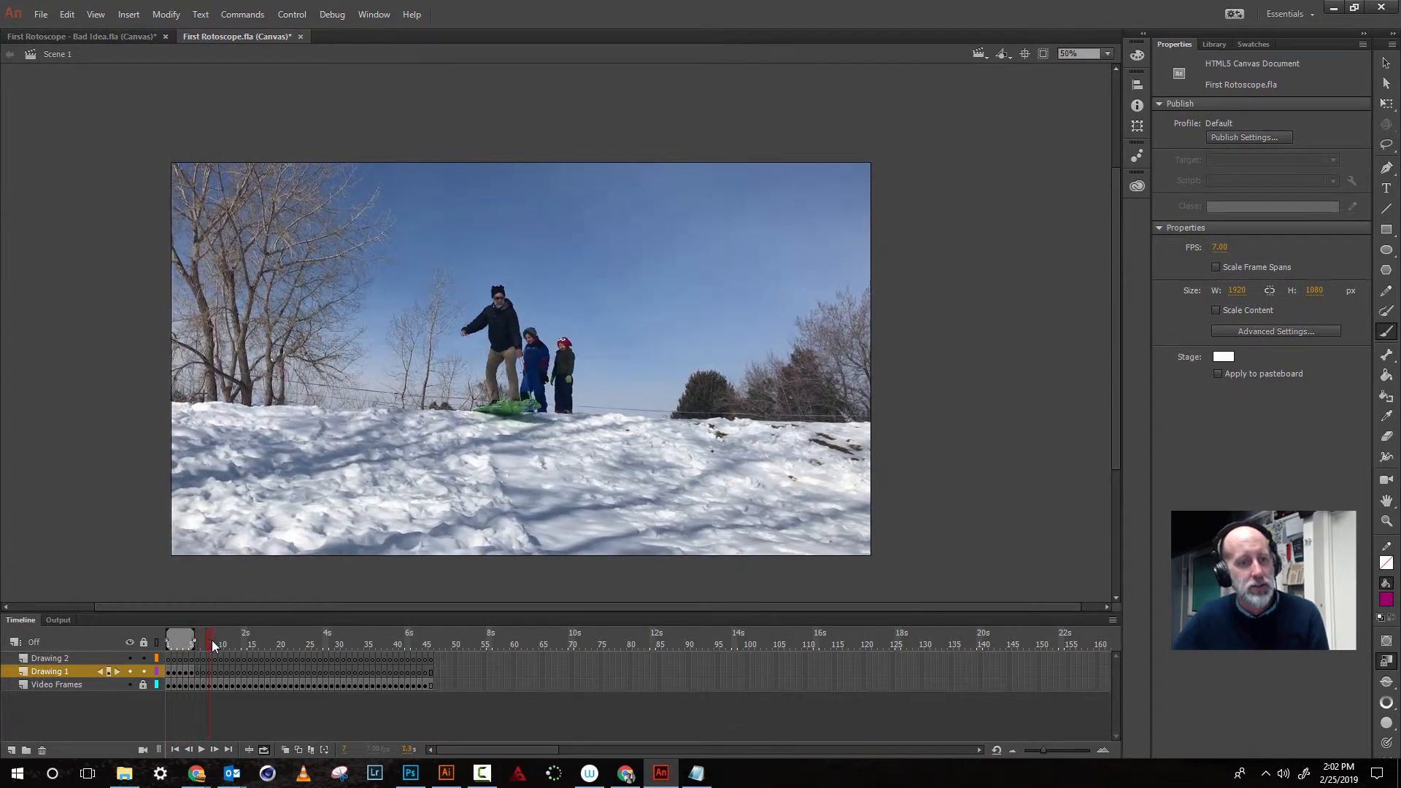
mouse_move(189, 645)
left_mouse_down()
mouse_move(250, 645)
mouse_move(201, 646)
left_mouse_up()
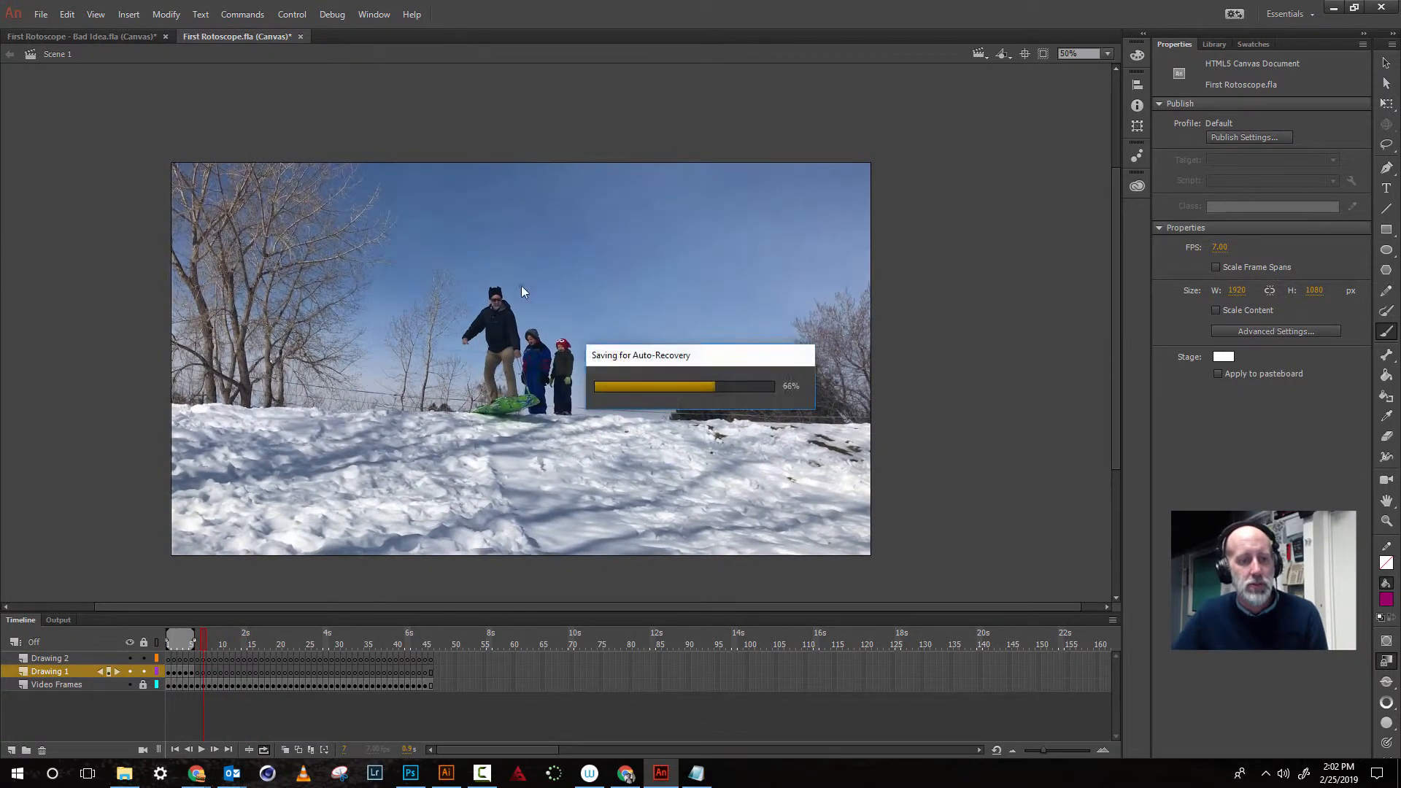
- Go to frame 13, zoom in on the sledders, and set the brush fill colour to black
left_click_drag(207, 645, 238, 643)
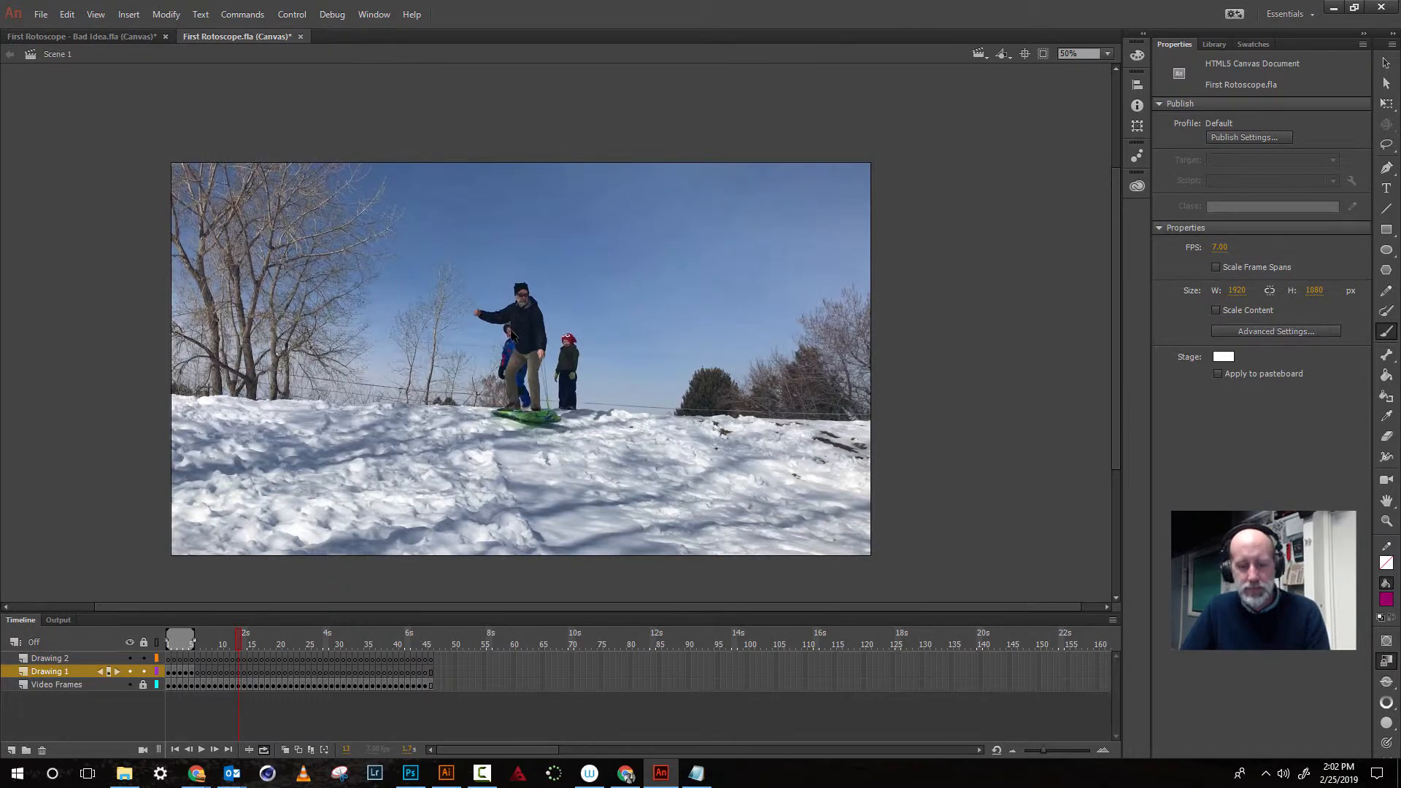
scroll(512, 332, "up", 2)
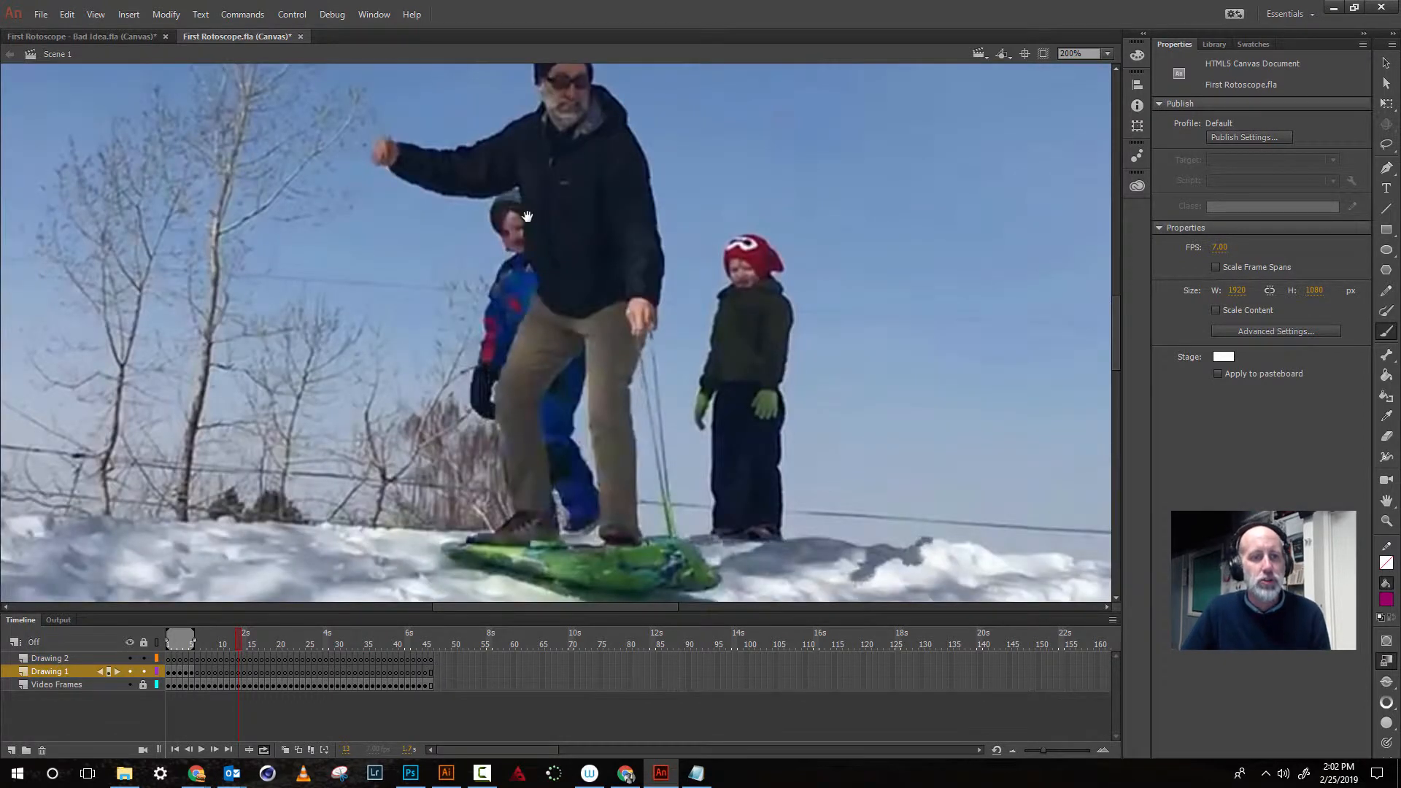
left_click_drag(524, 226, 614, 321)
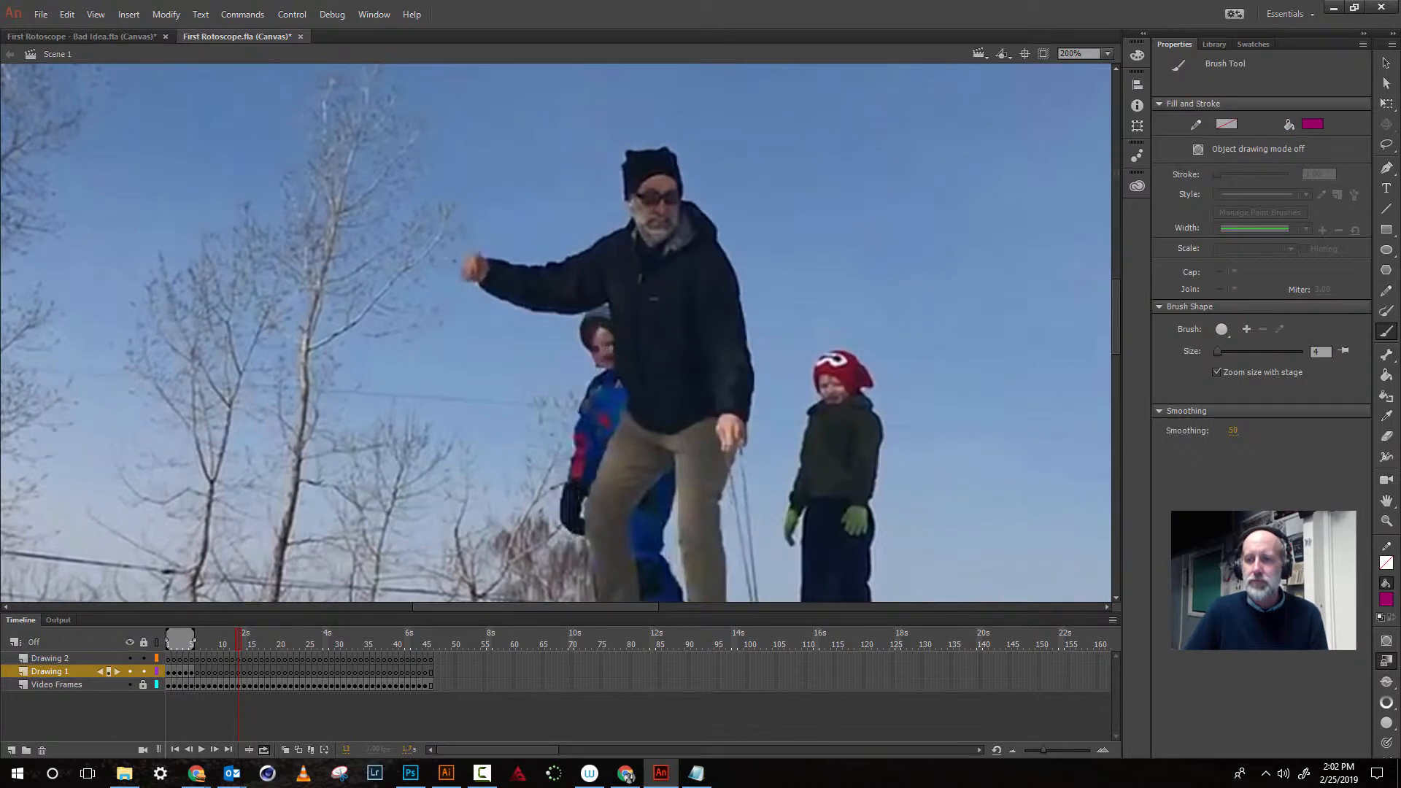
left_click(1311, 126)
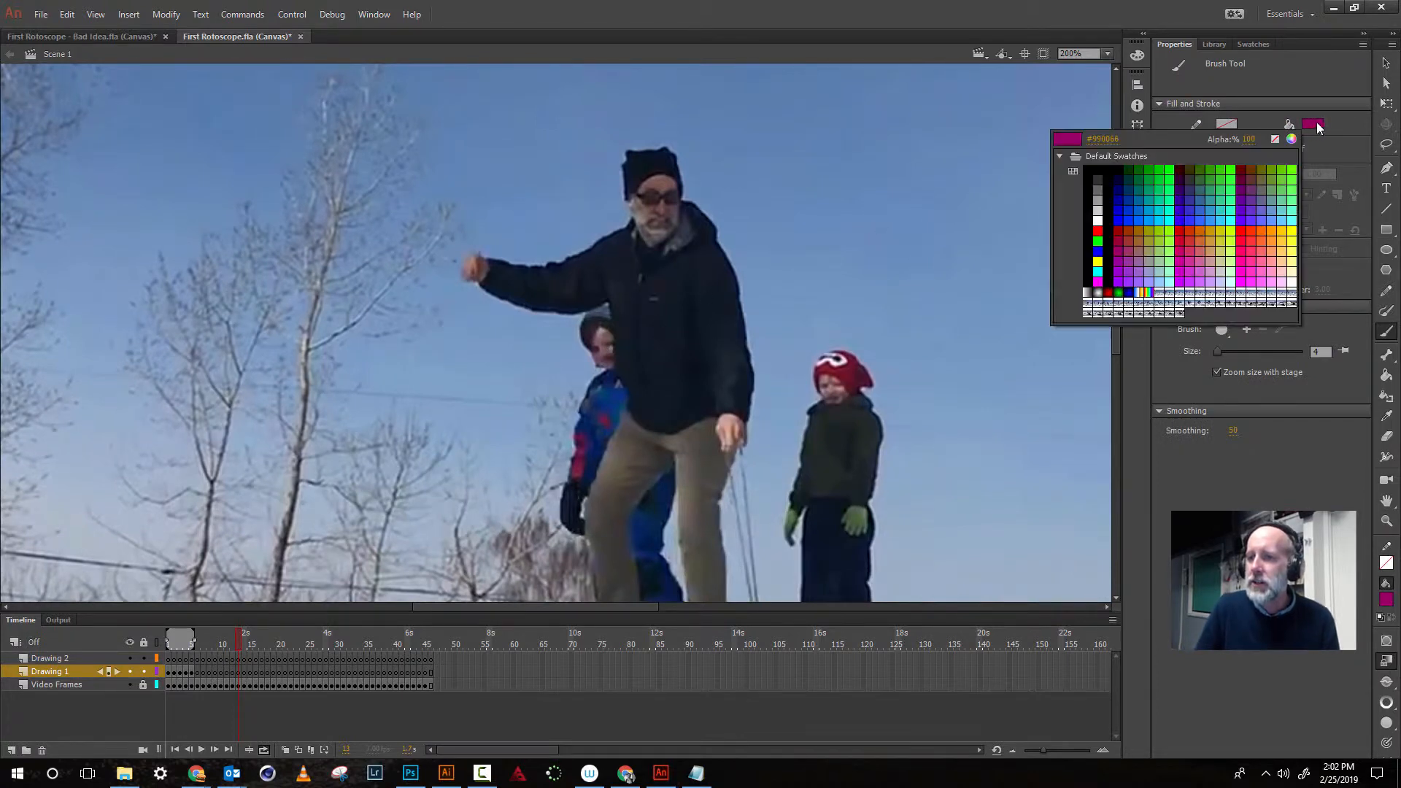
left_click(1107, 230)
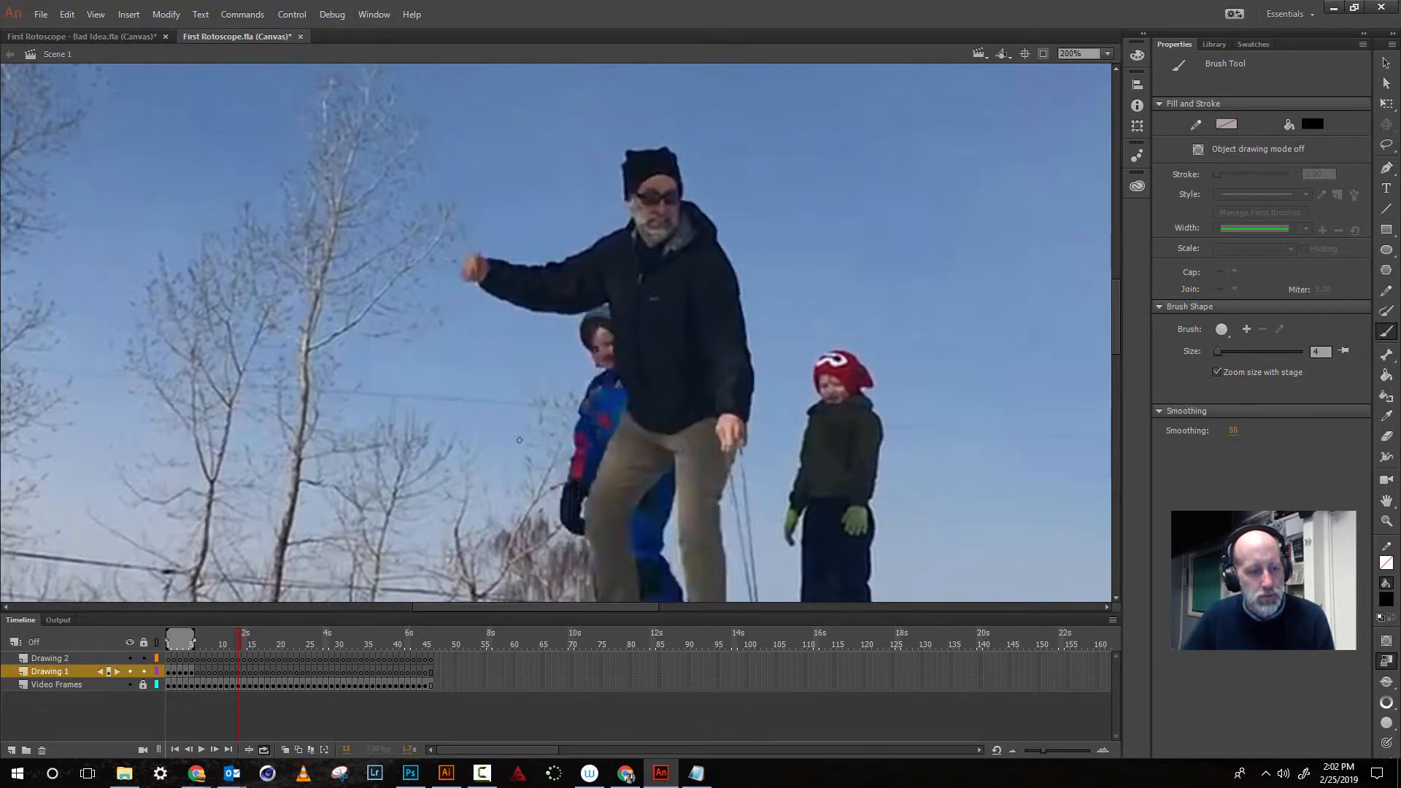
- Turn on onion skinning with a range of surrounding frames and switch the brush fill colour to red
left_click(285, 750)
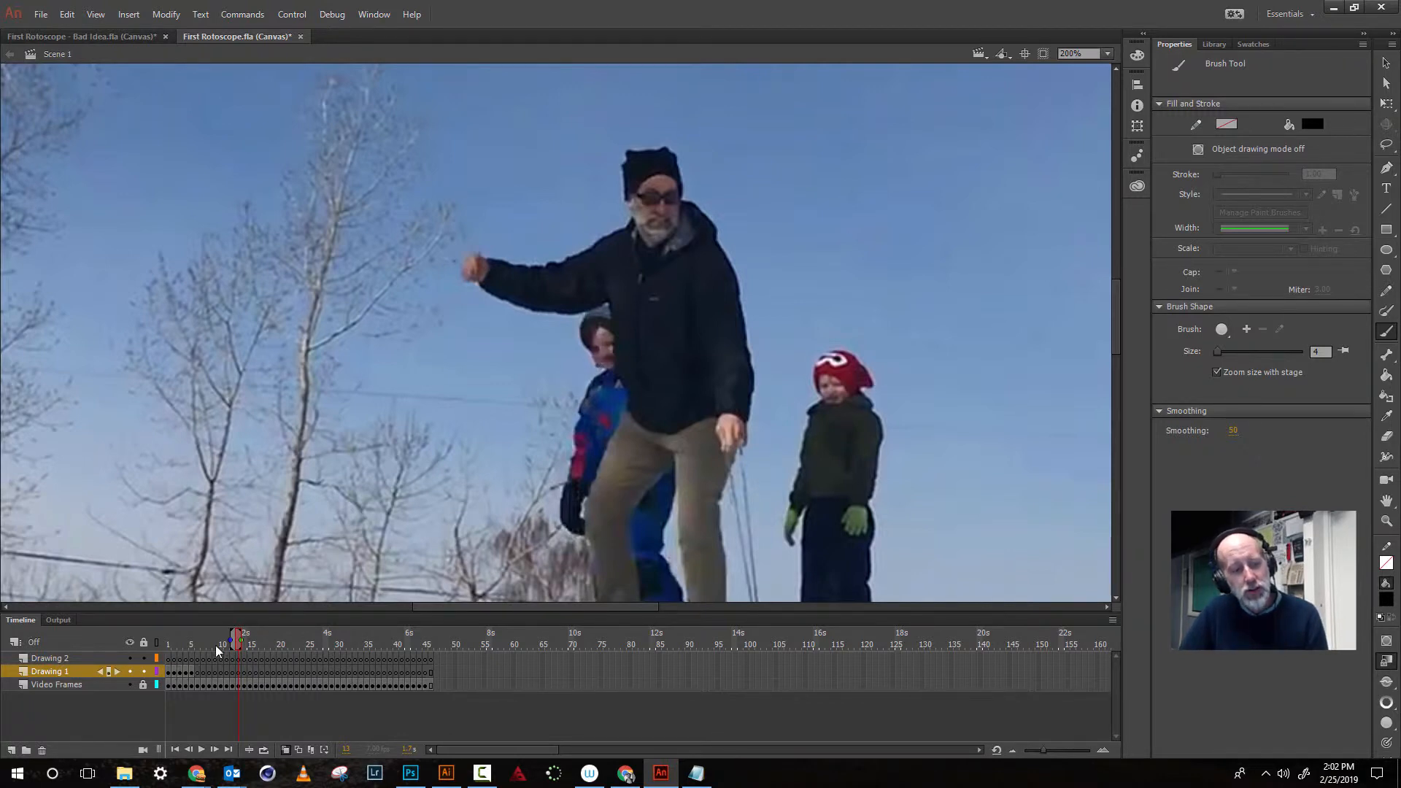
mouse_move(231, 641)
left_mouse_down()
mouse_move(167, 642)
mouse_move(232, 639)
left_mouse_up()
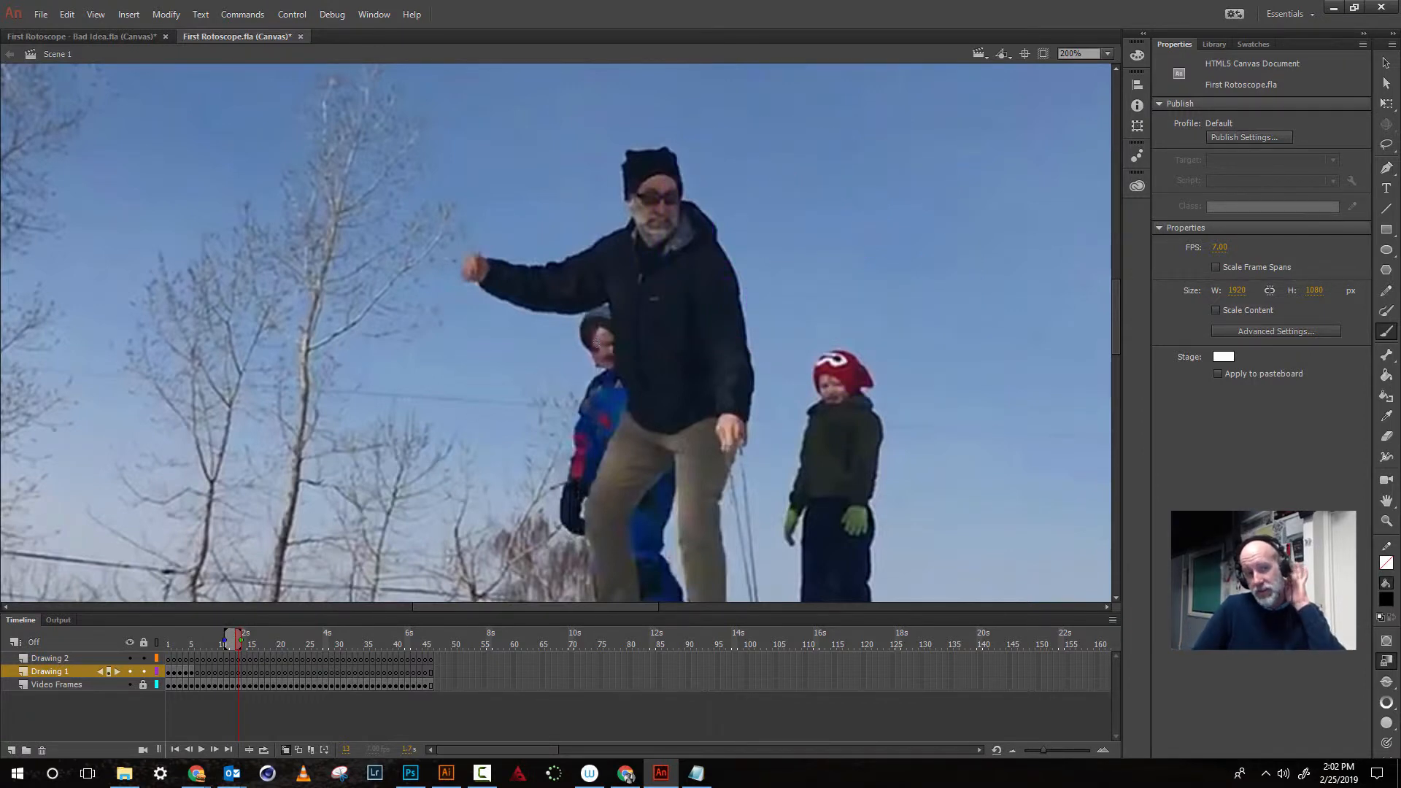
left_click_drag(595, 348, 604, 343)
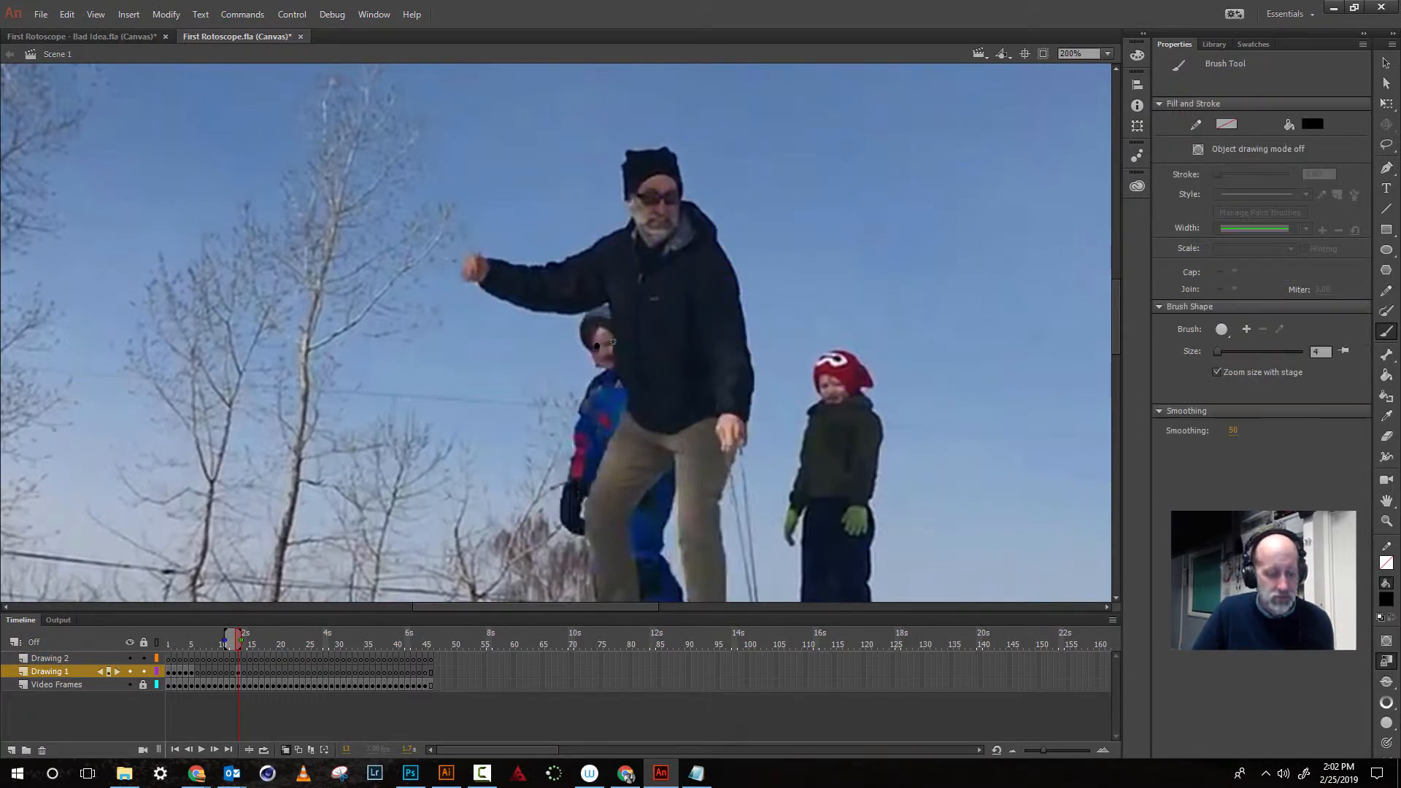
key("ctrl+z")
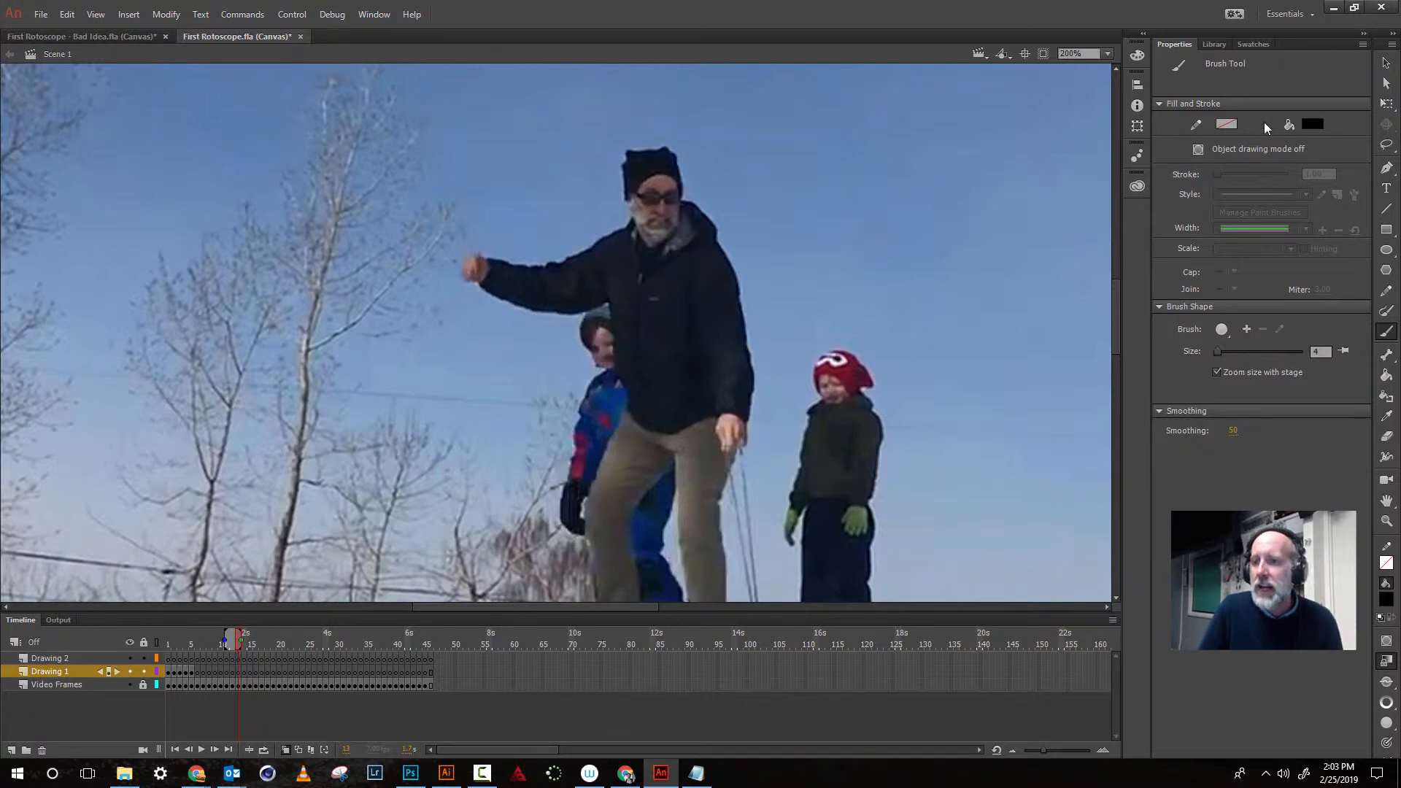
left_click(1308, 125)
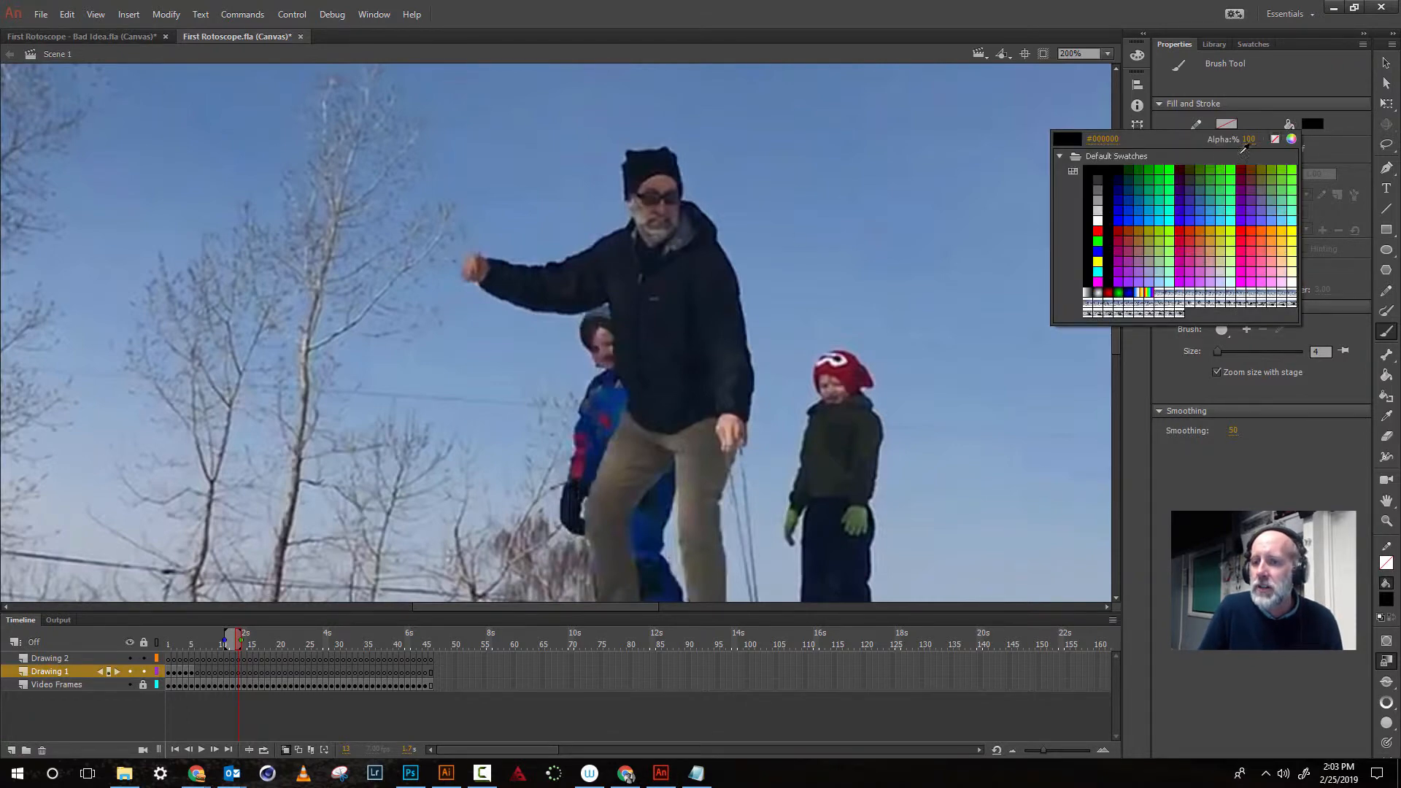
left_click(1105, 225)
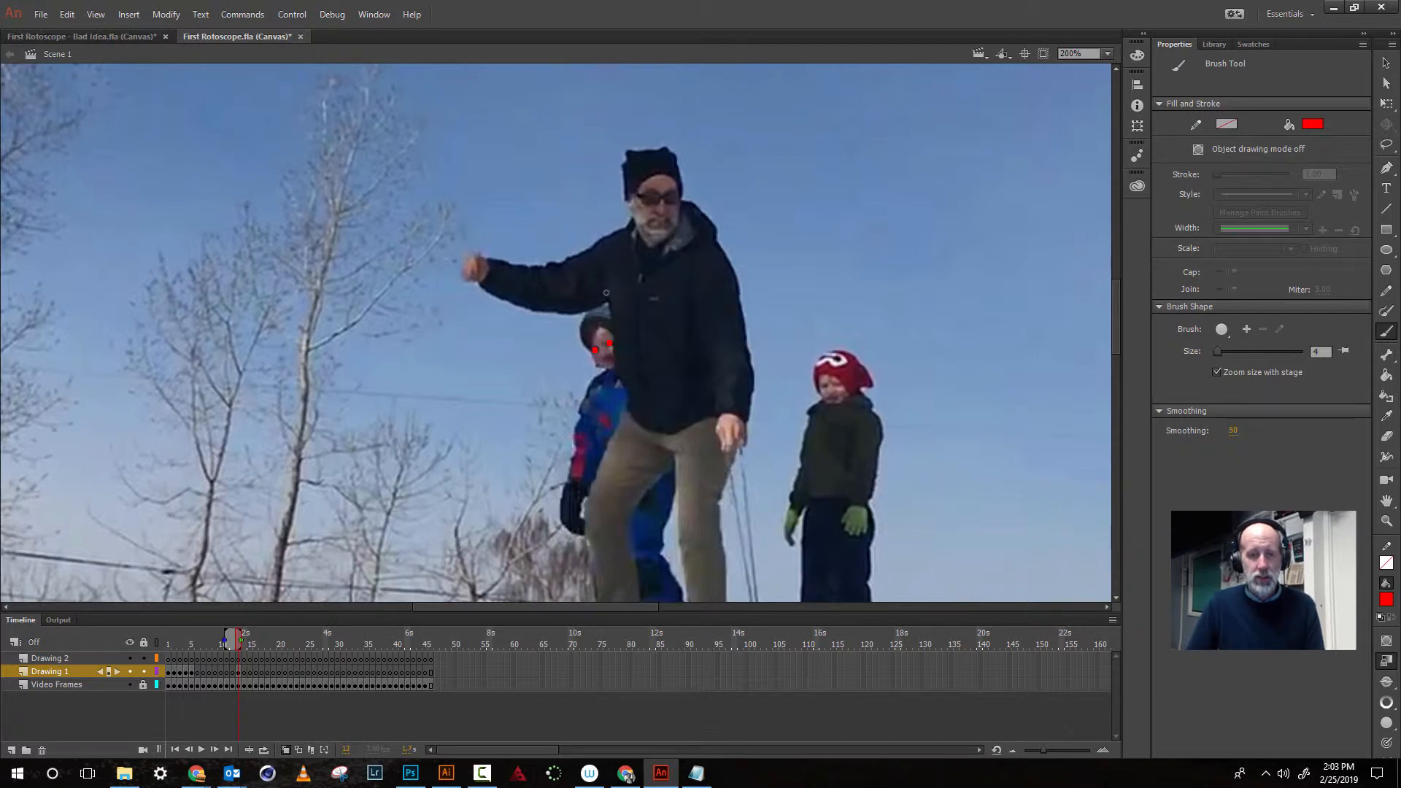
- Step forward frame by frame, drawing a short red motion line beside the blue-suited child on each of three frames
key(".")
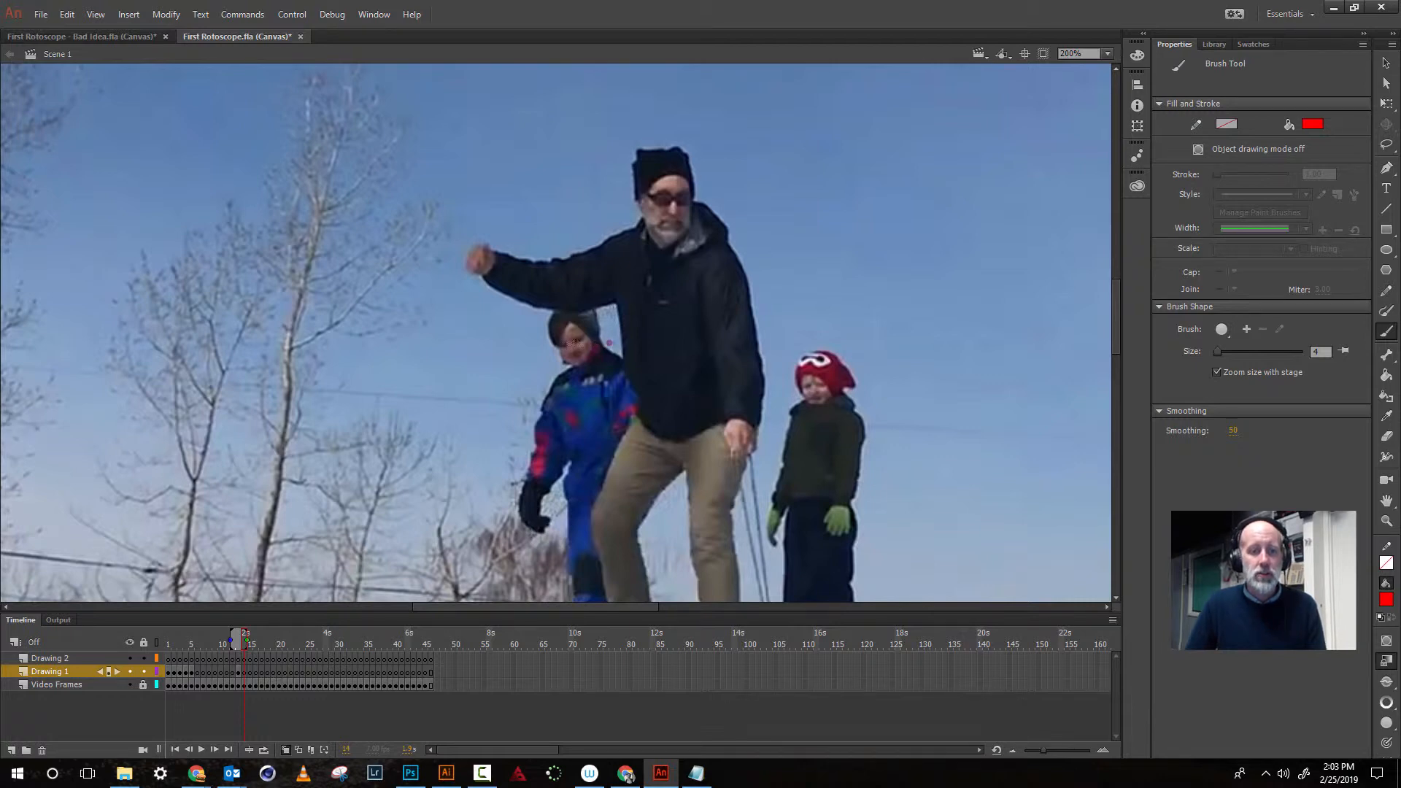
left_click_drag(564, 346, 572, 354)
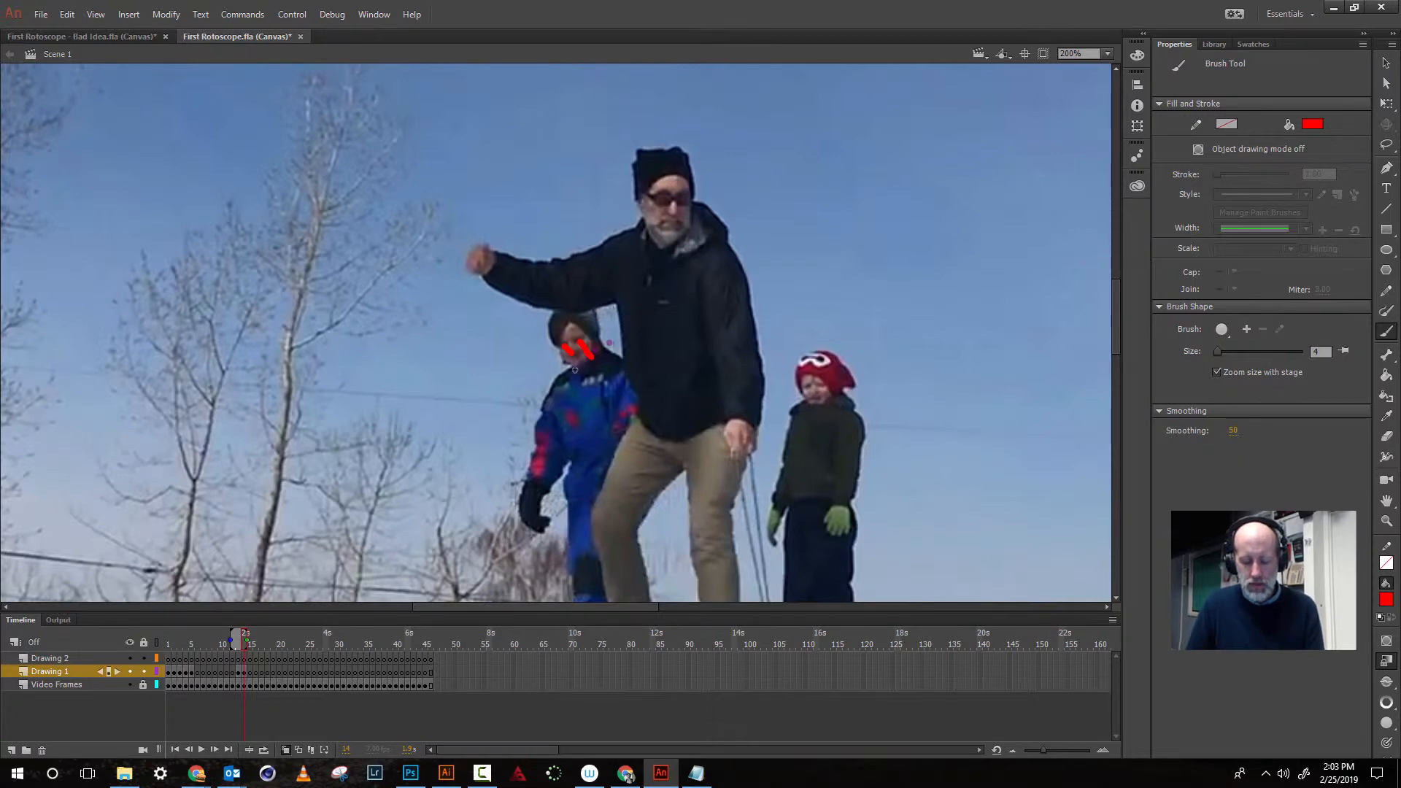
key("period")
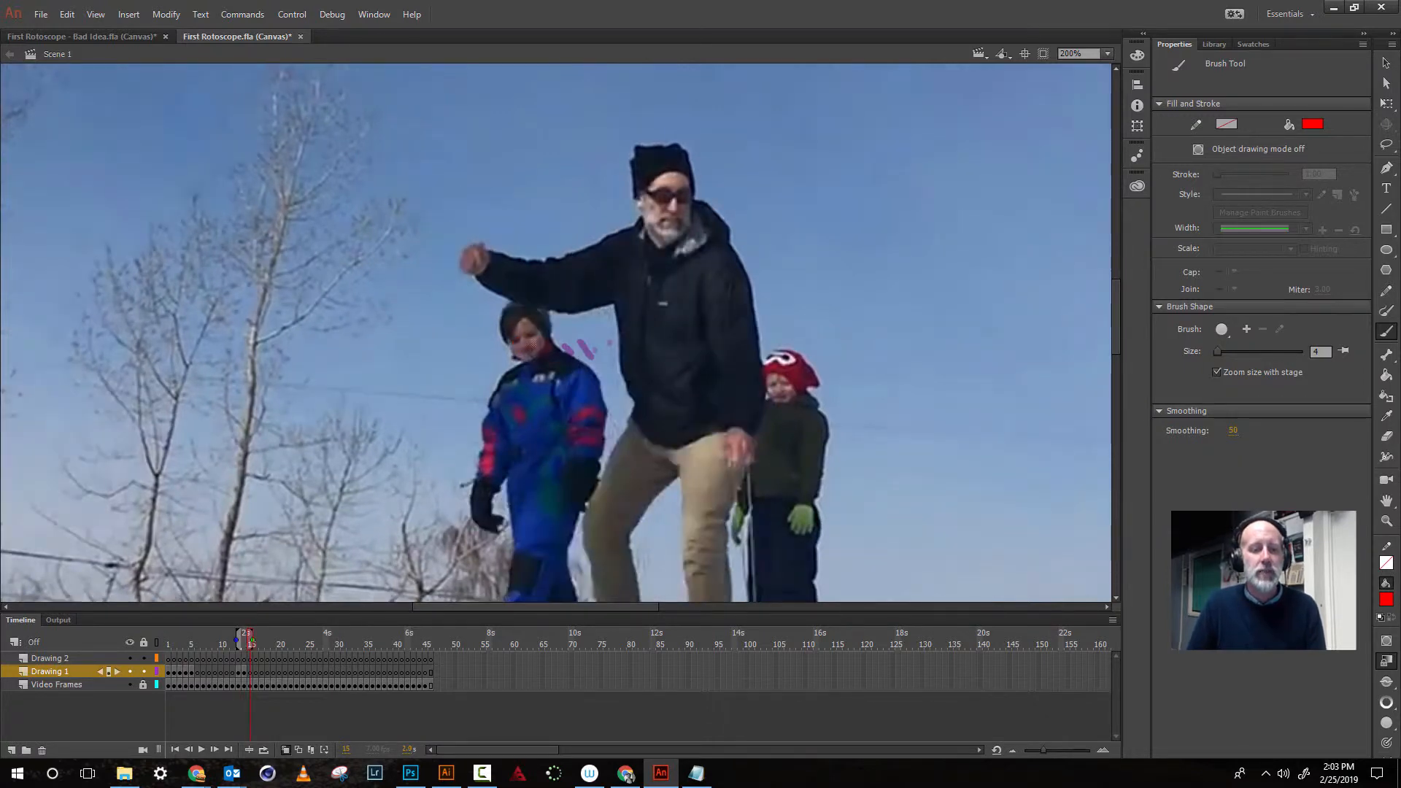
mouse_move(530, 338)
left_mouse_down()
mouse_move(553, 354)
mouse_move(529, 353)
mouse_move(544, 367)
left_mouse_up()
key("period")
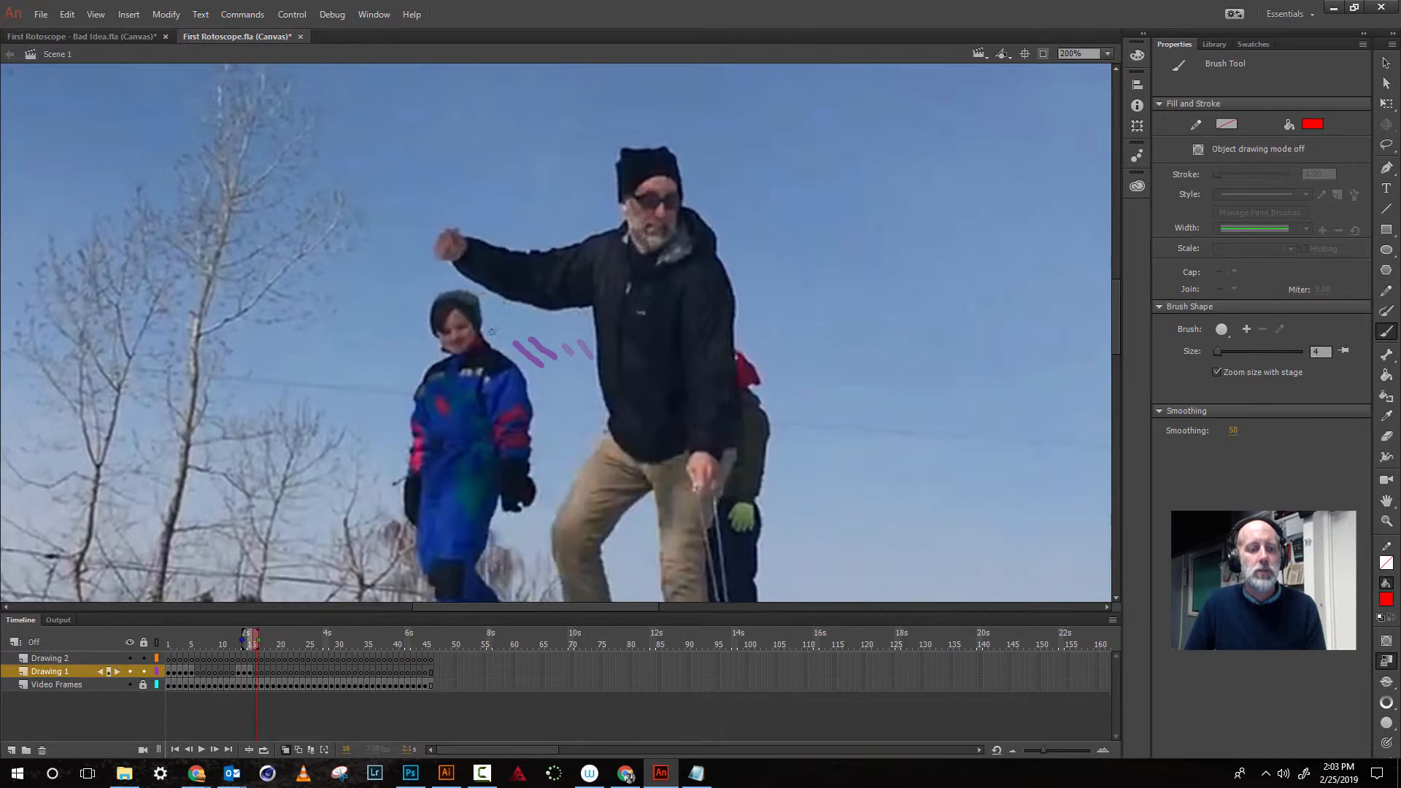
mouse_move(463, 331)
left_mouse_down()
mouse_move(500, 358)
mouse_move(448, 338)
mouse_move(509, 393)
left_mouse_up()
key("period")
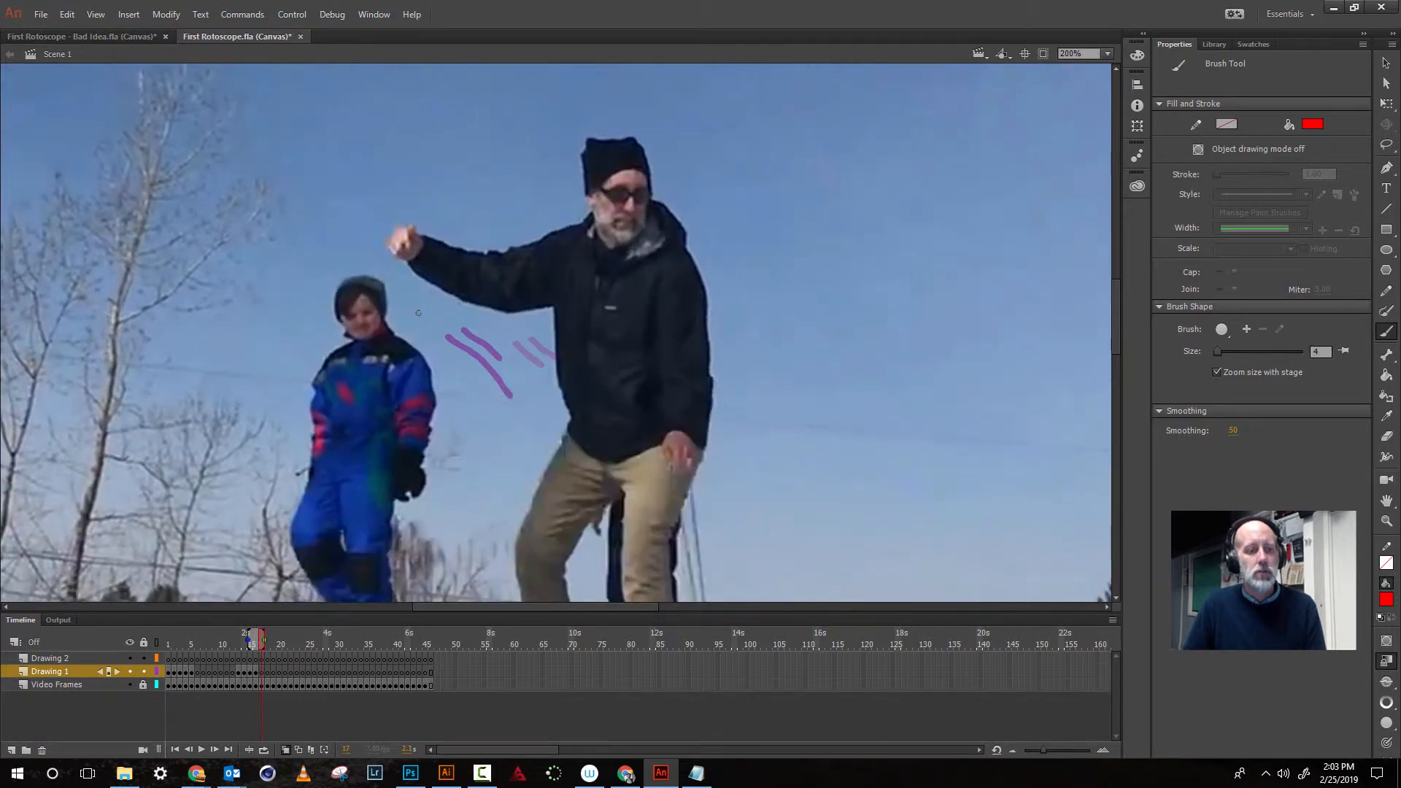
- On the next three frames, draw pairs of red motion lines trailing from the blue-suited child, advancing a frame after each pair
left_click_drag(371, 317, 440, 378)
left_click_drag(349, 320, 445, 408)
key("period")
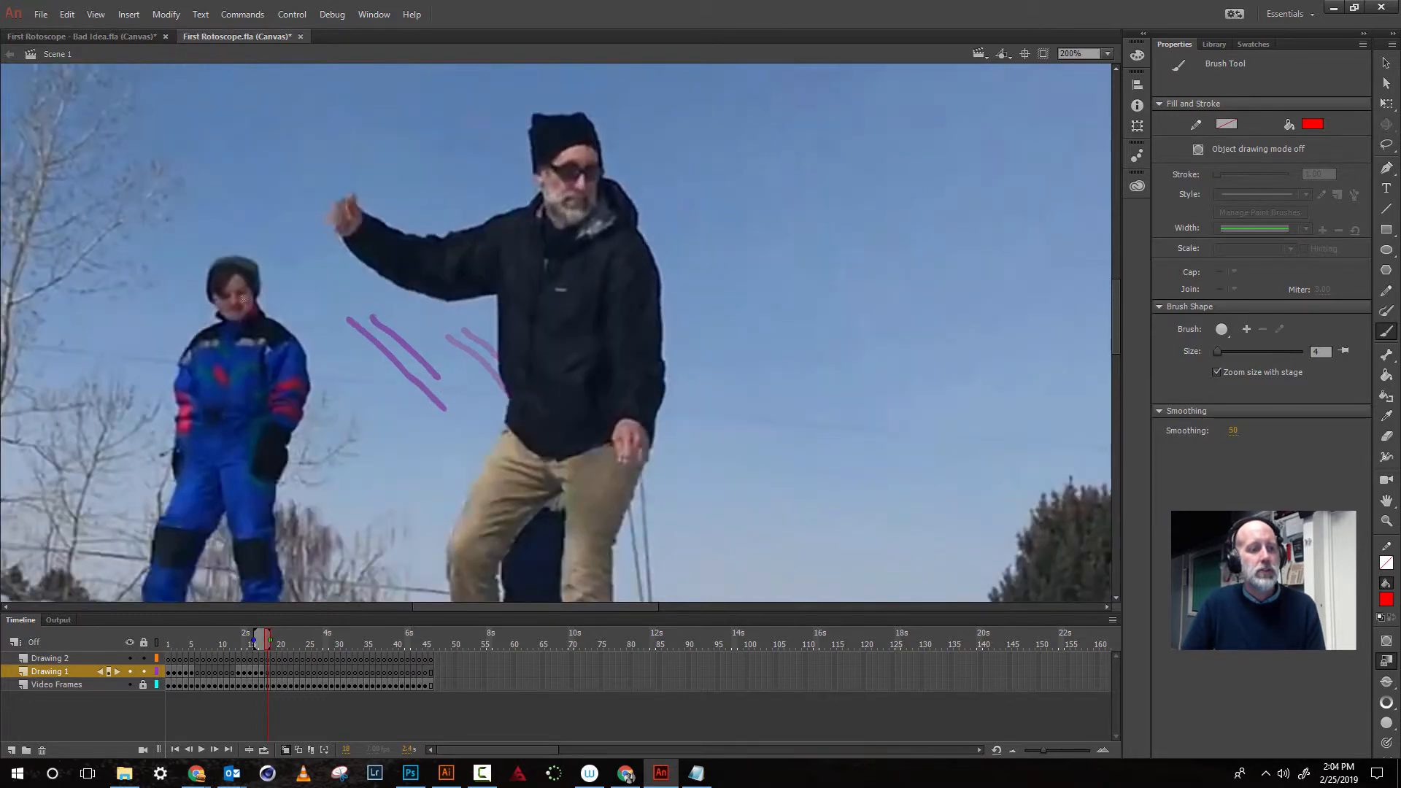
left_click_drag(255, 307, 349, 376)
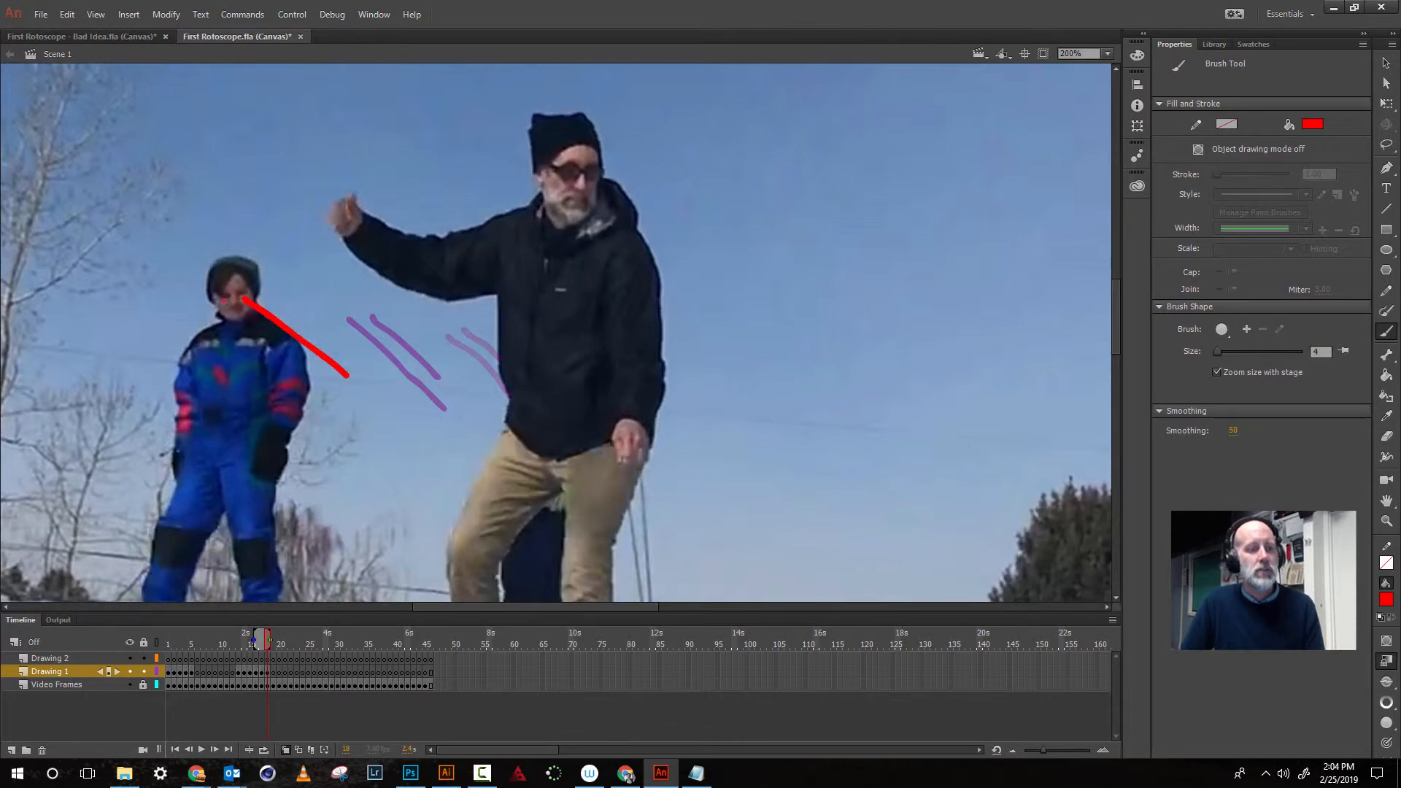
left_click_drag(226, 301, 354, 400)
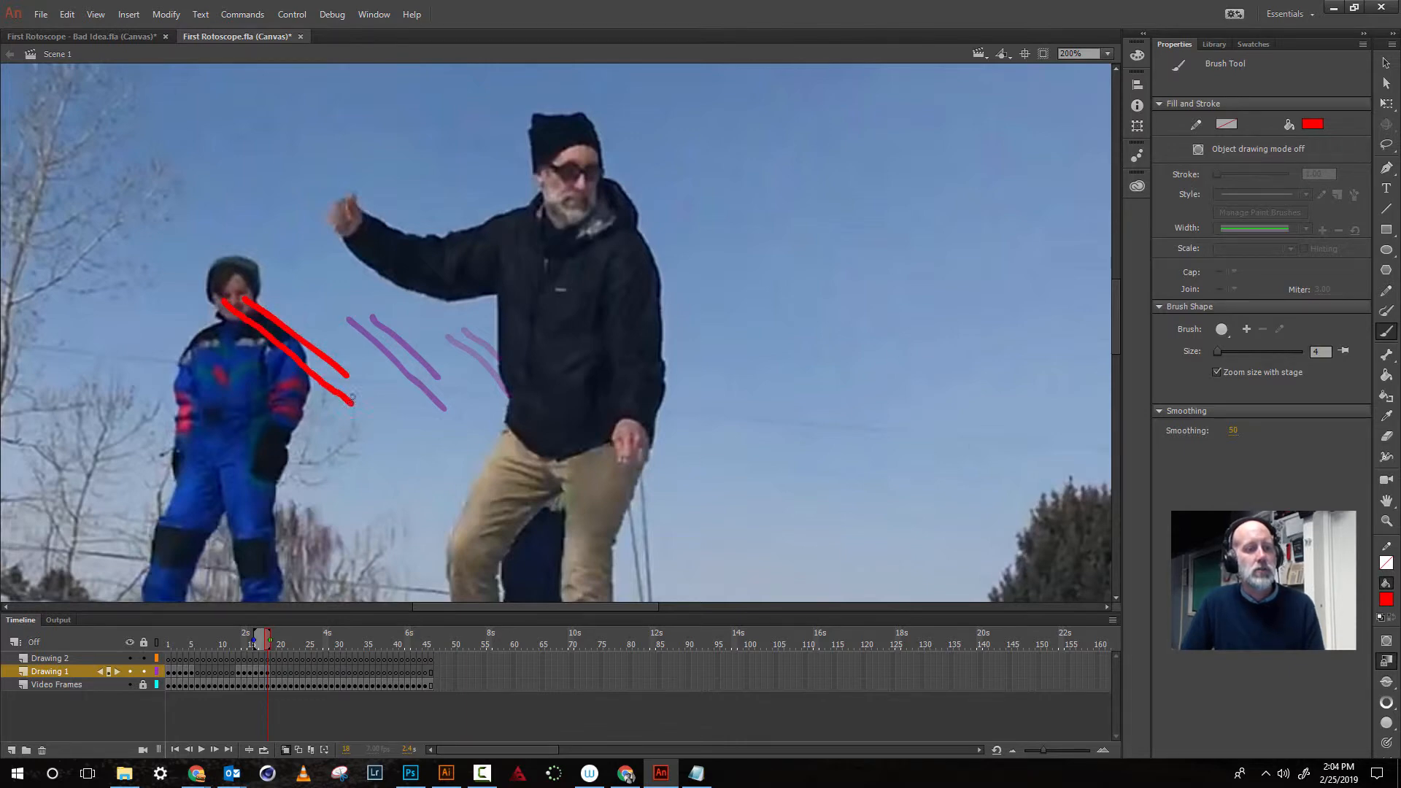
key("period")
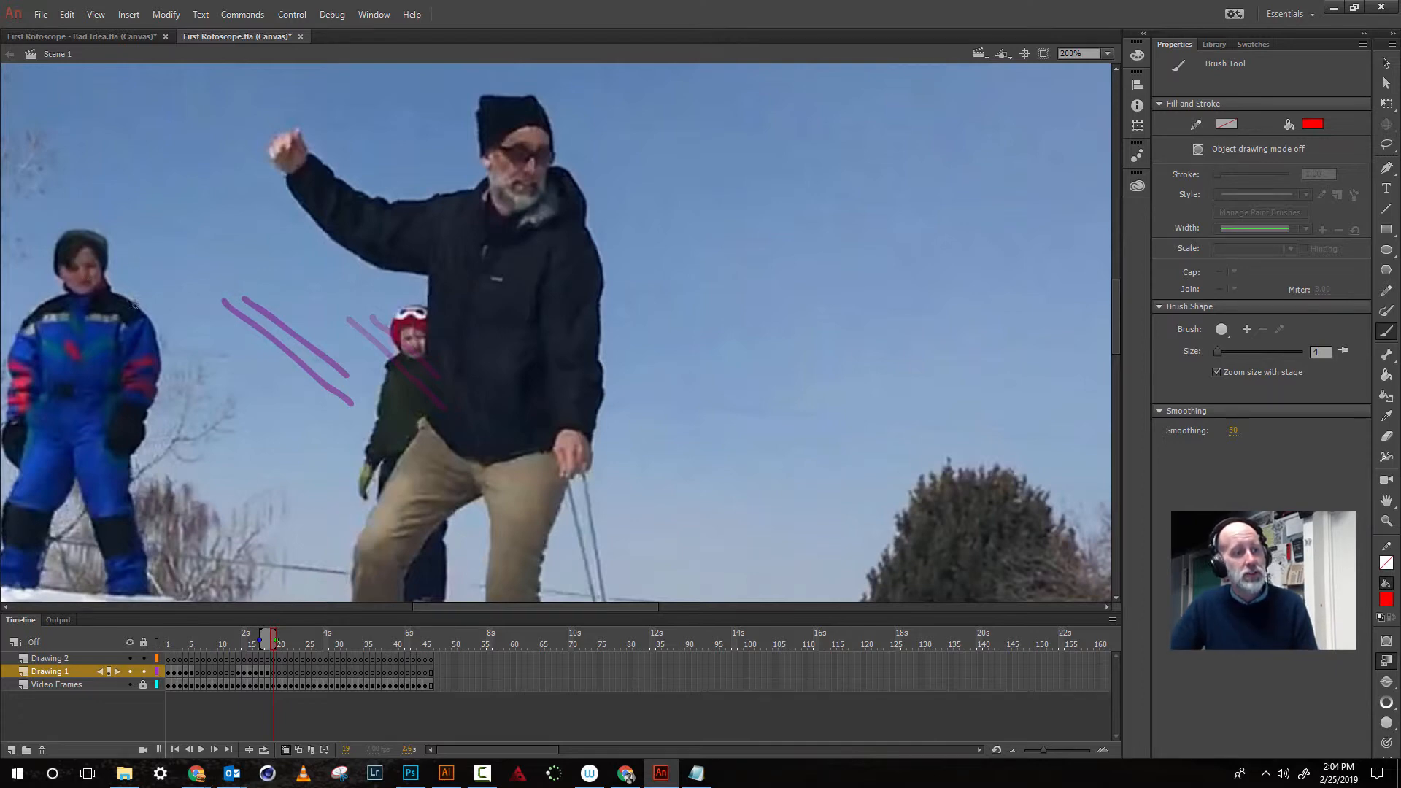
left_click_drag(133, 306, 270, 385)
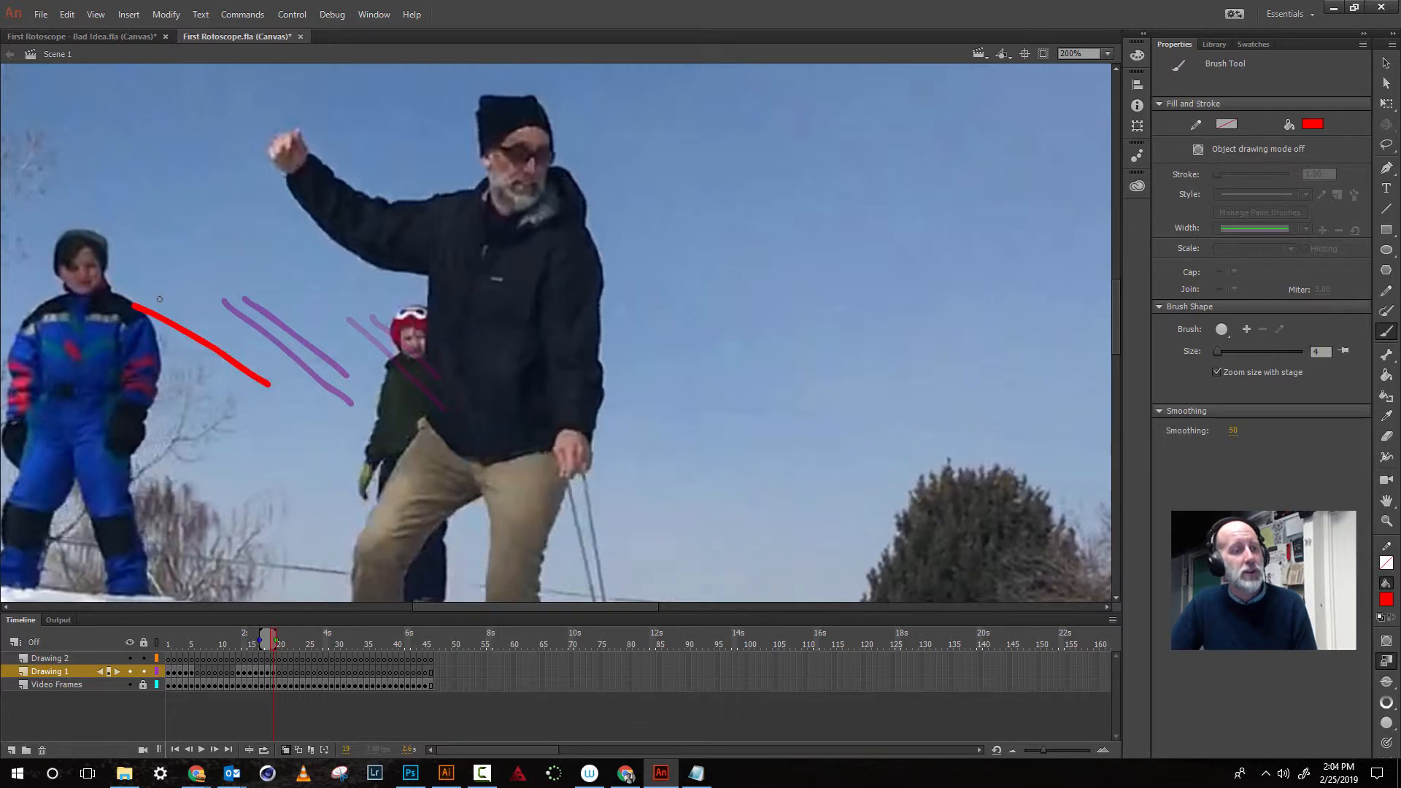
left_click_drag(154, 296, 271, 367)
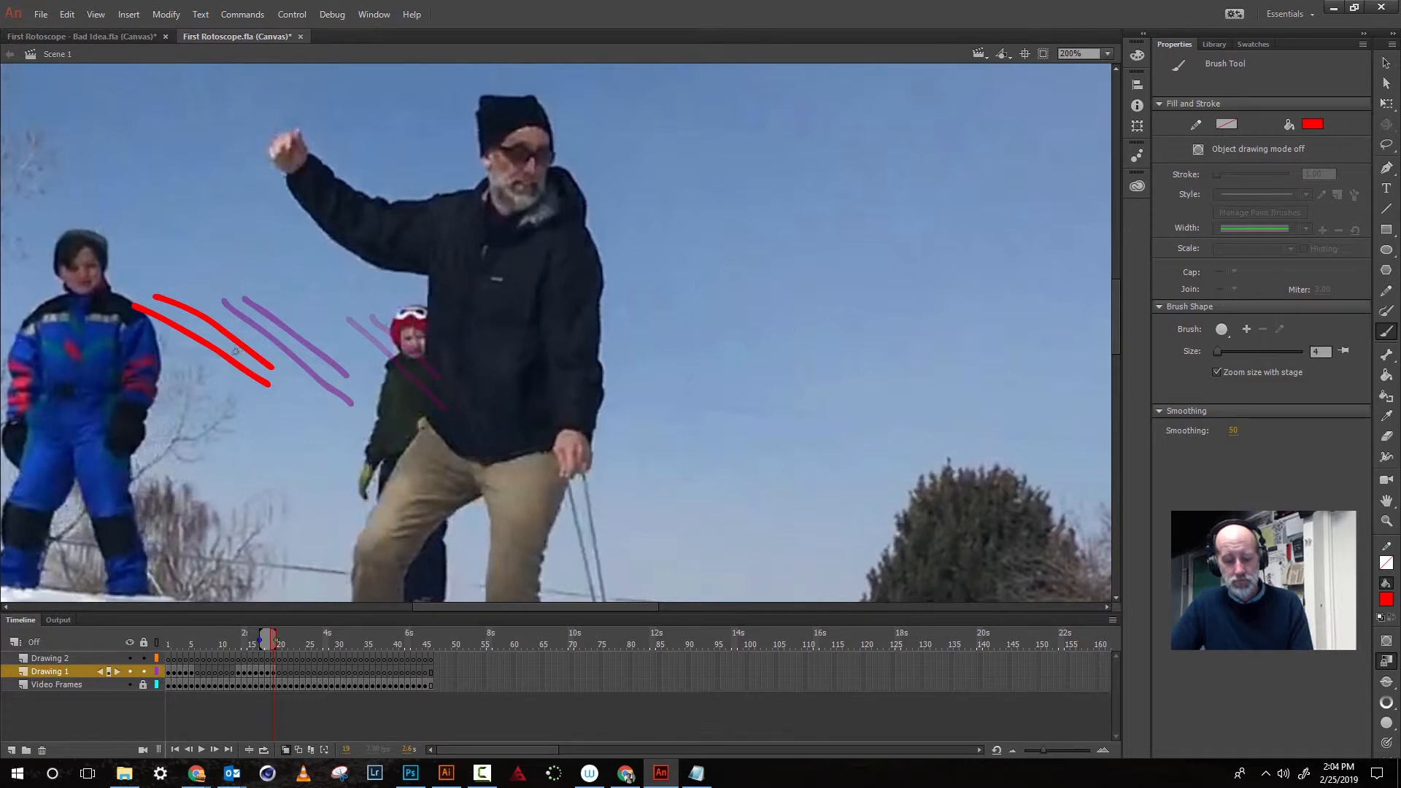
key("period")
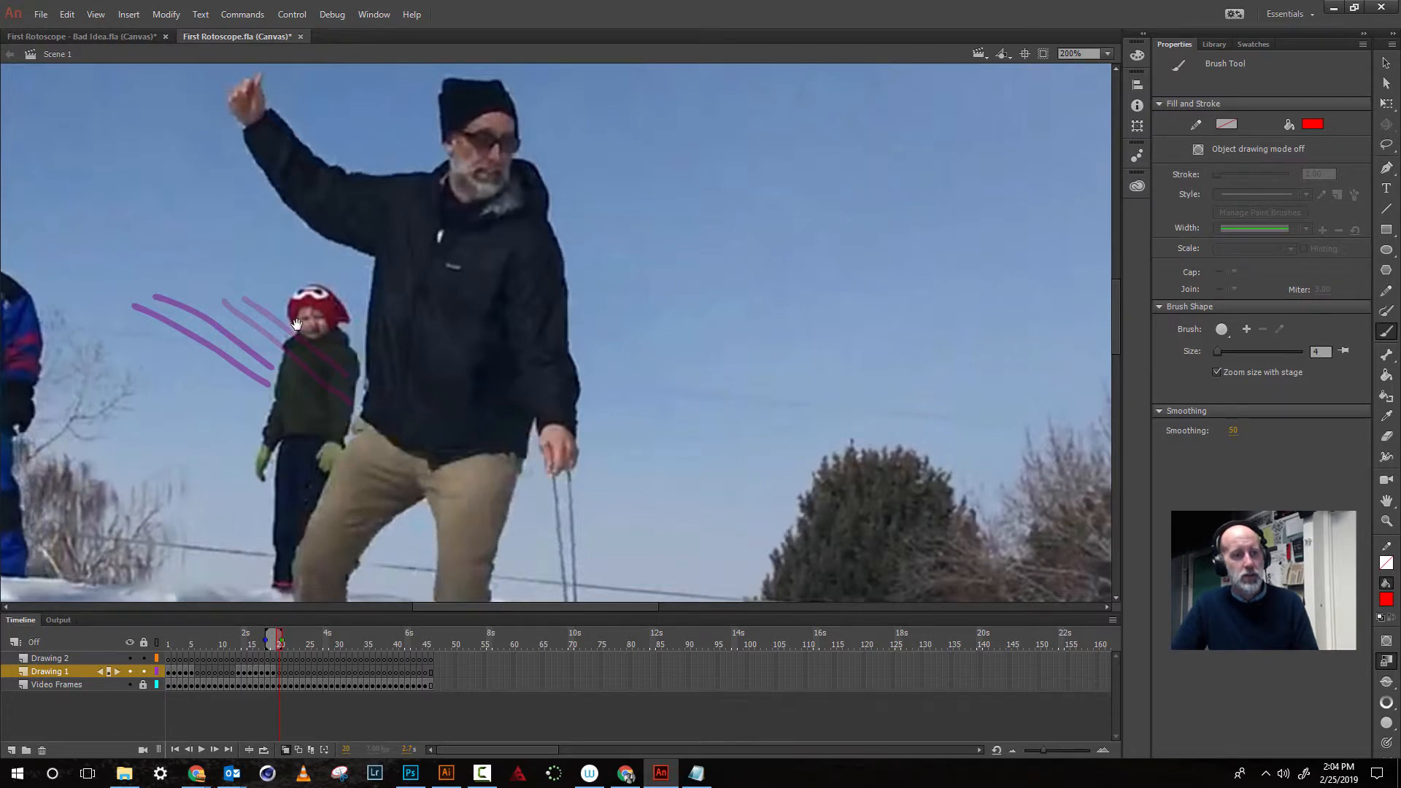
- On the next frame, draw two red motion lines left of the child in the red hat, then advance a frame
mouse_move(324, 332)
left_mouse_down()
mouse_move(621, 237)
mouse_move(728, 292)
left_mouse_up()
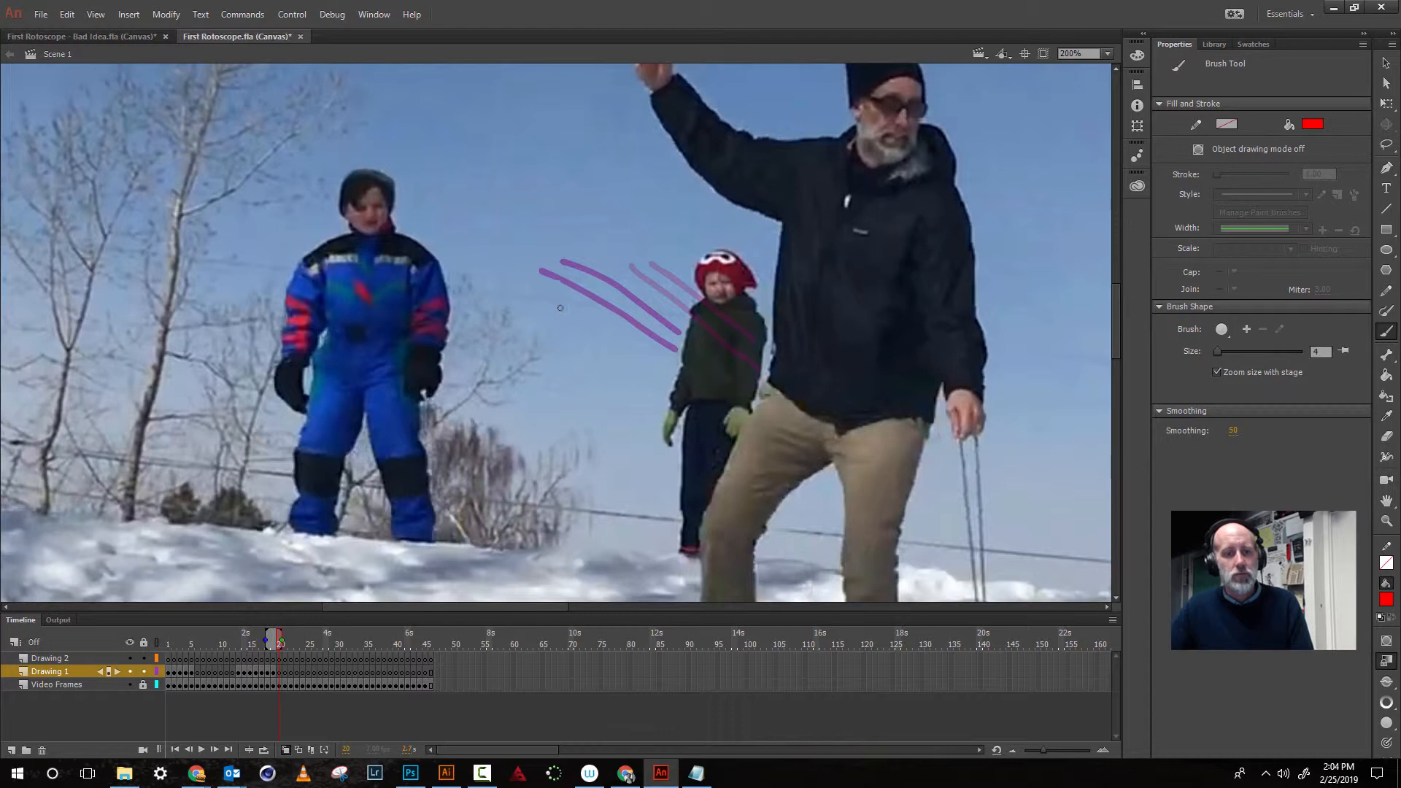
left_click_drag(560, 307, 669, 370)
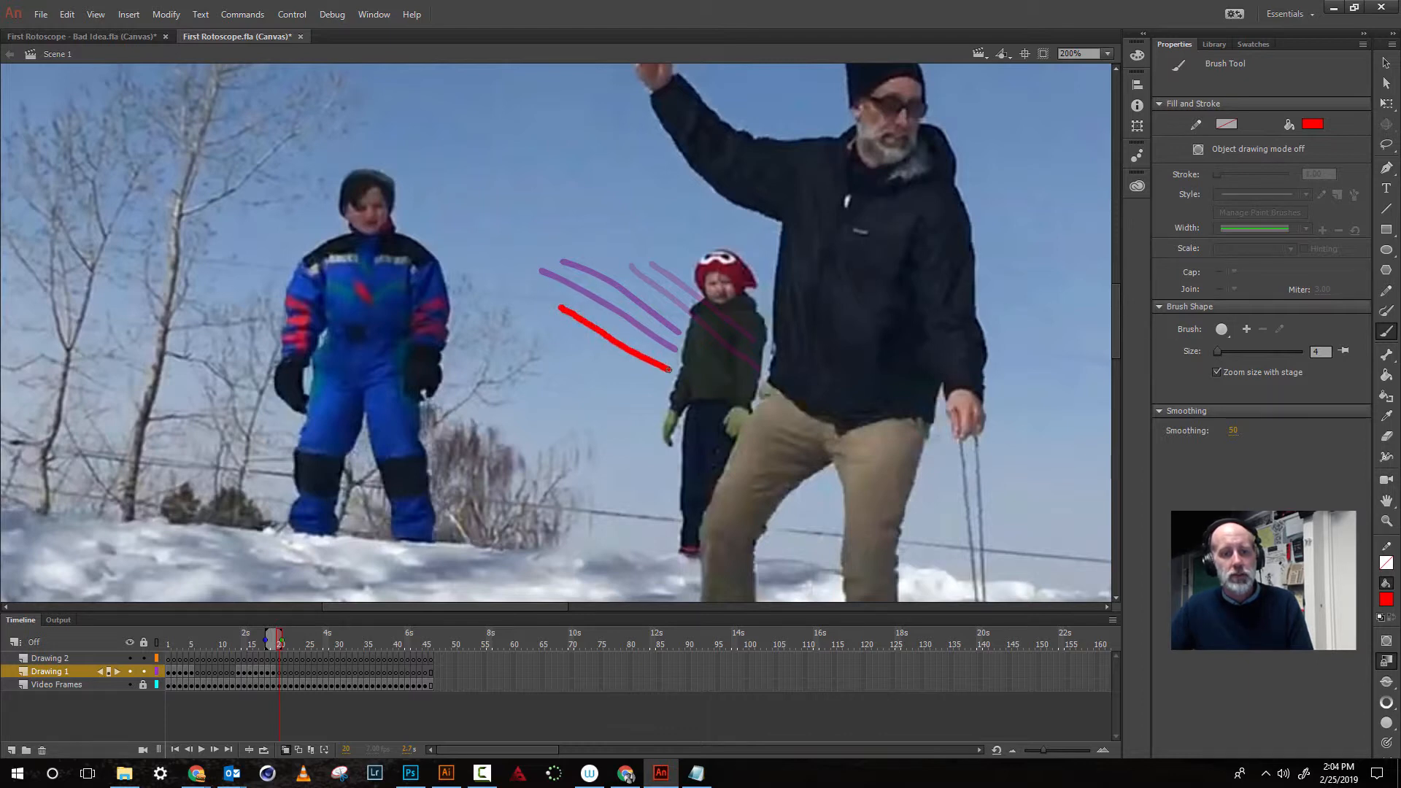
left_click_drag(551, 323, 675, 406)
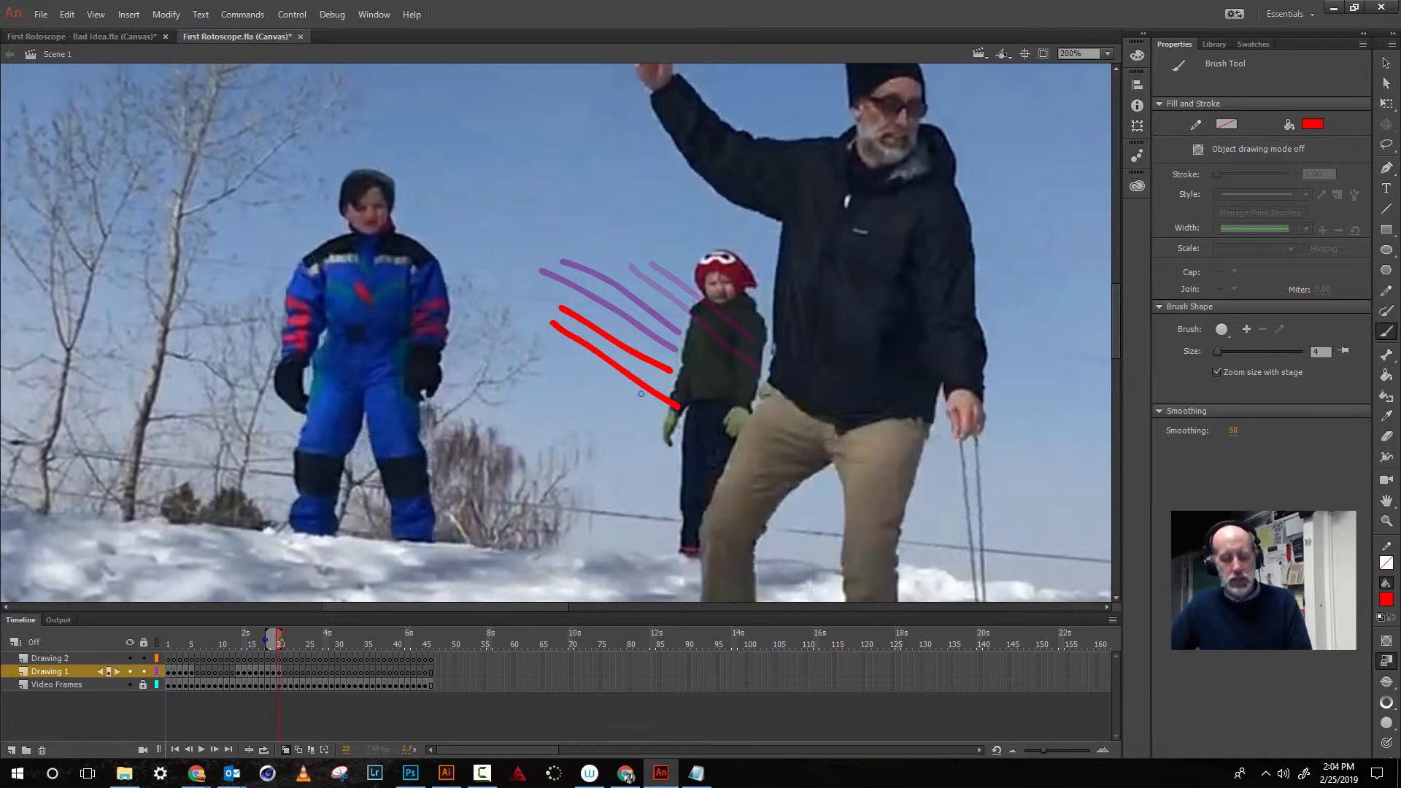
key("period")
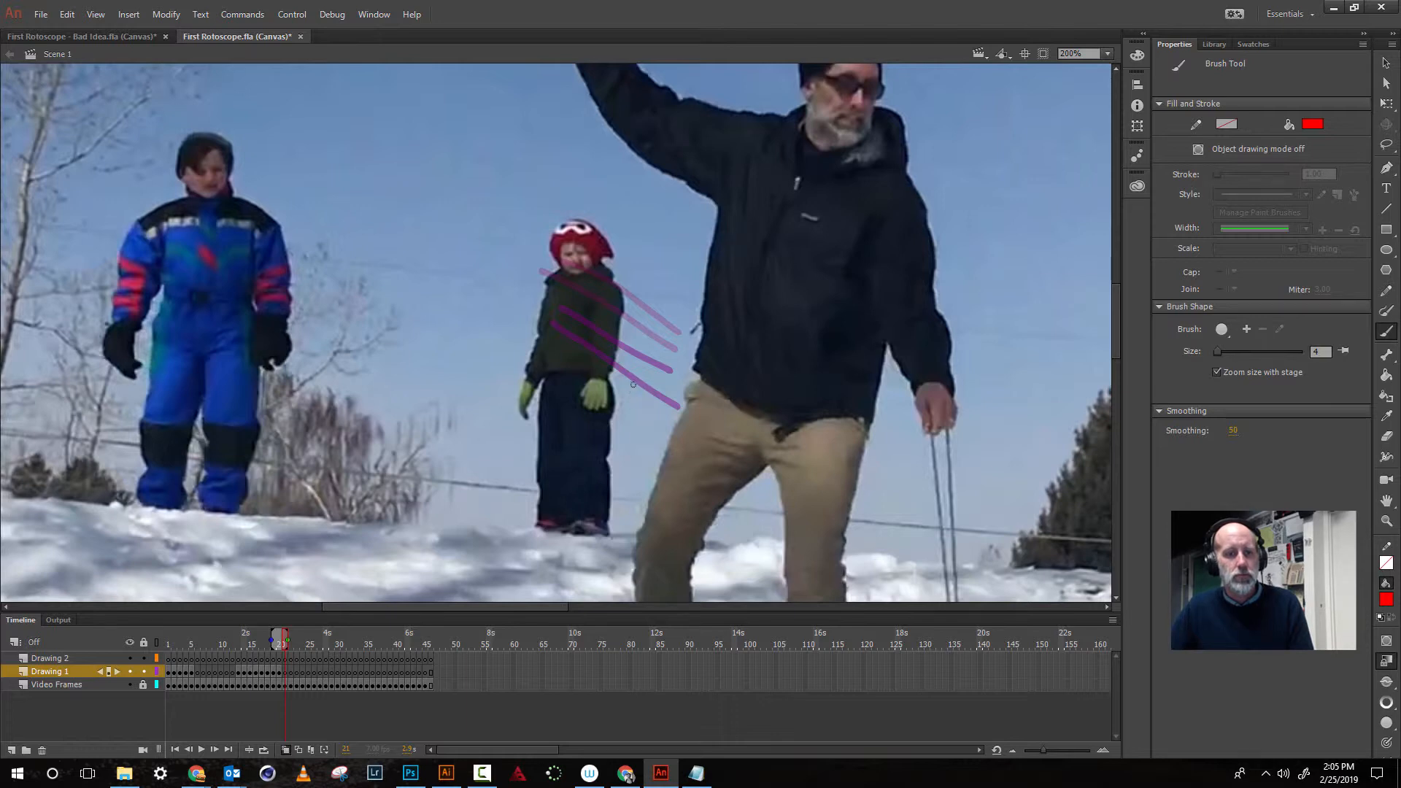
- Try drawing two red motion lines across the child in the red hat on the next frame, then undo both strokes
key("comma")
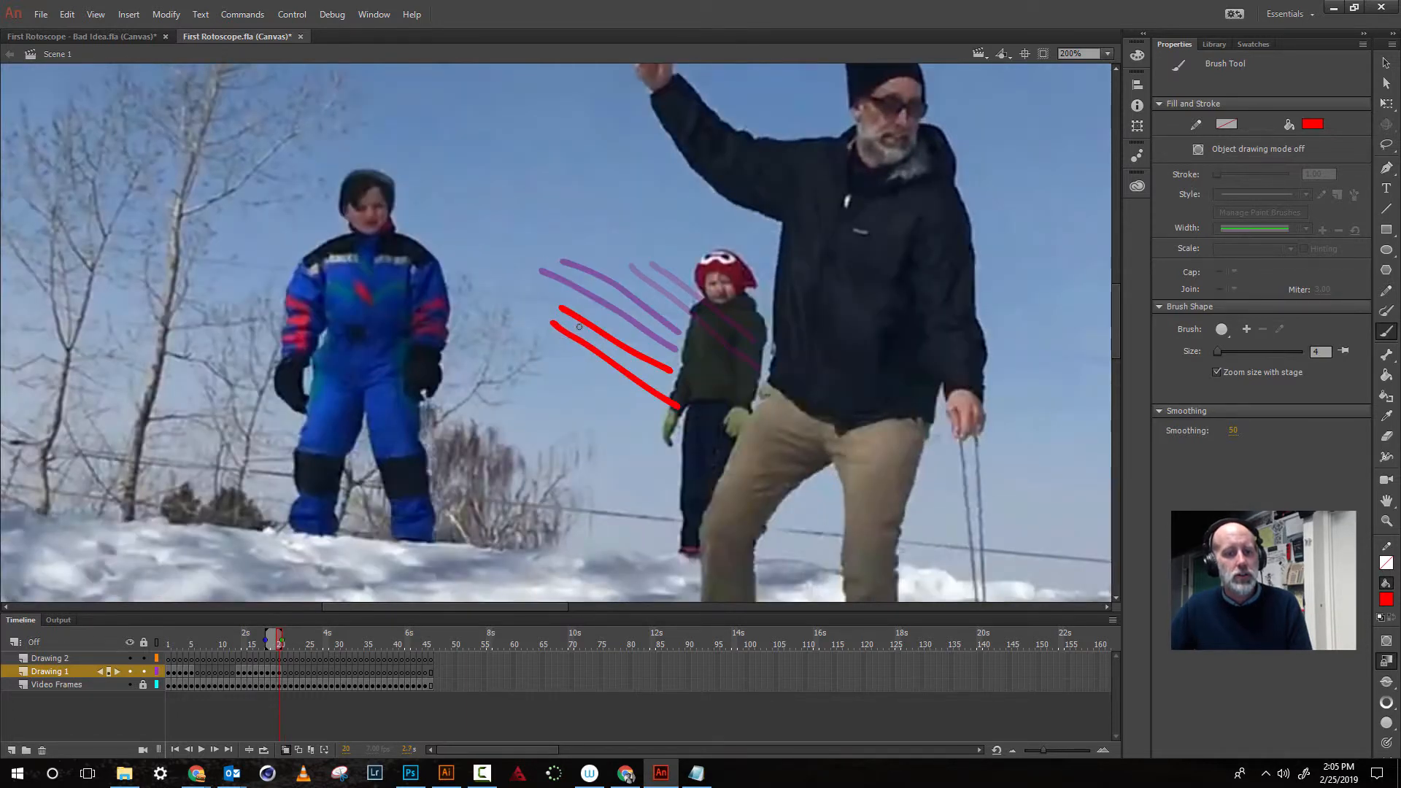
key("period")
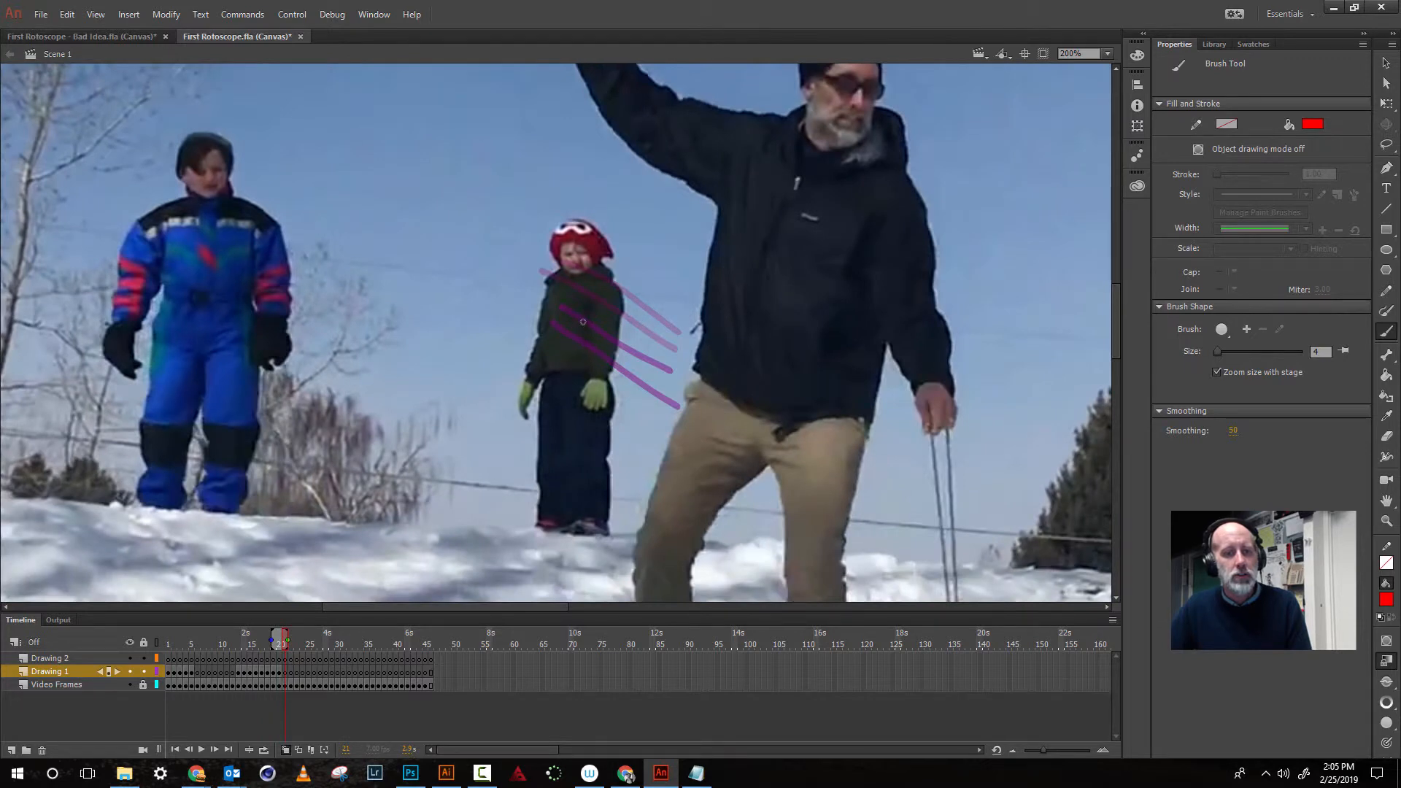
left_click_drag(562, 340, 694, 443)
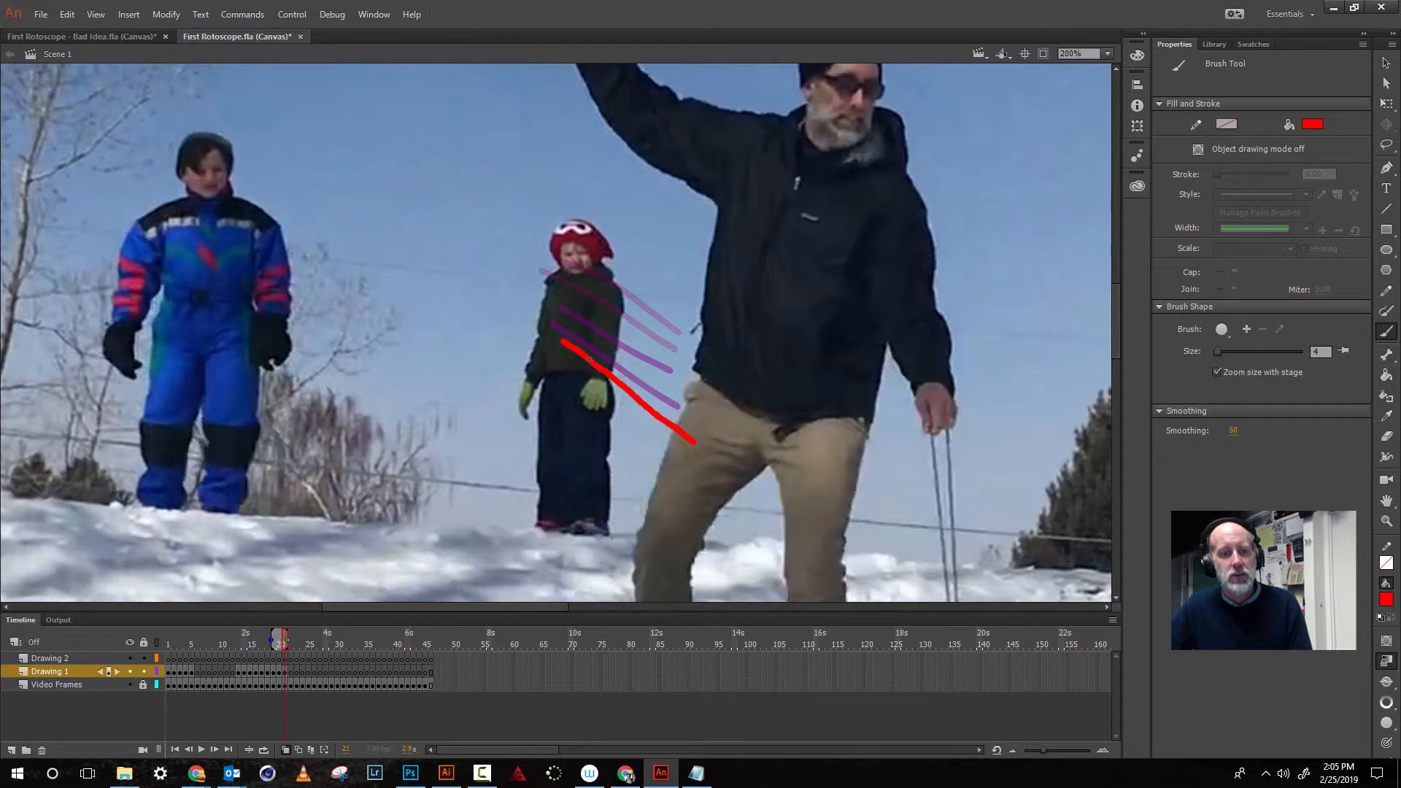
left_click_drag(581, 329, 695, 425)
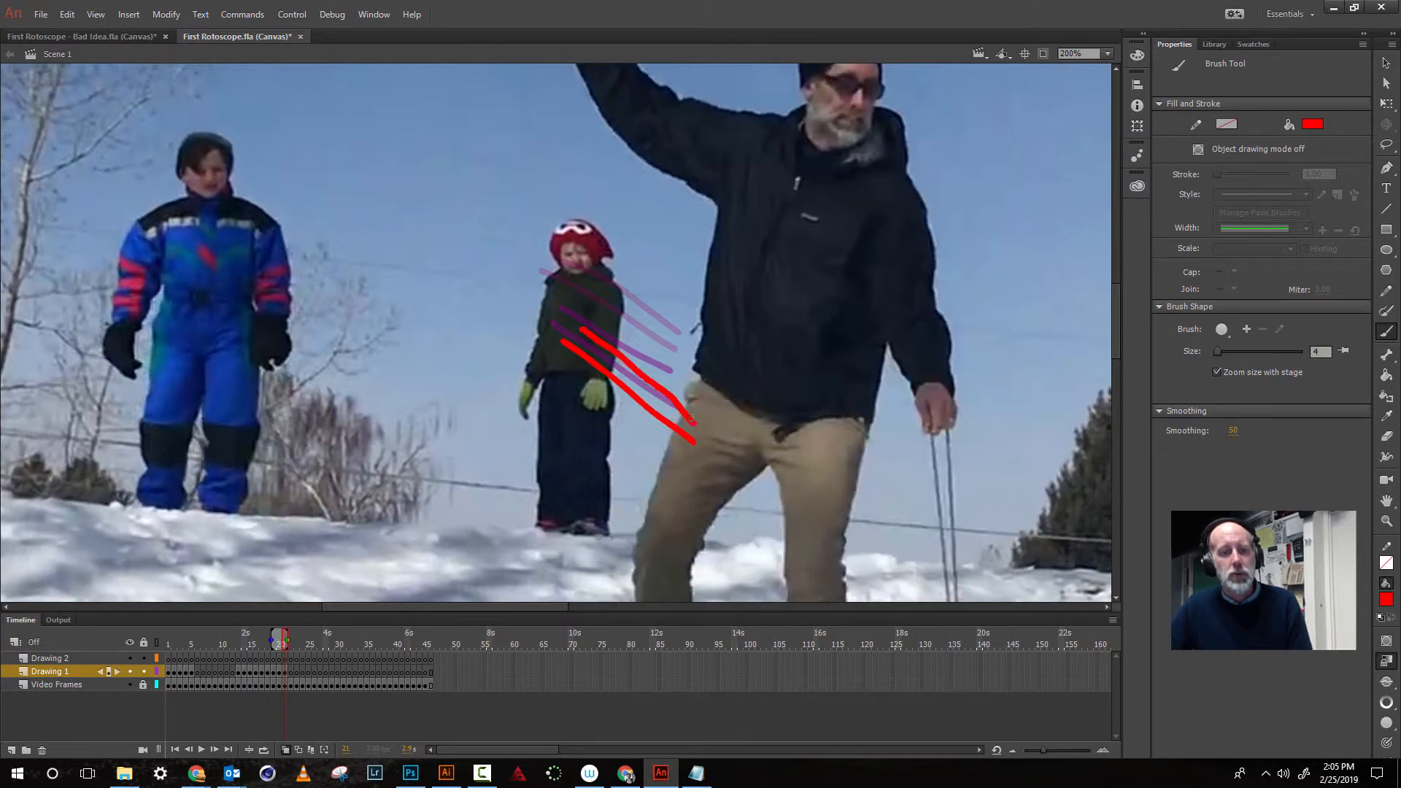
key("period")
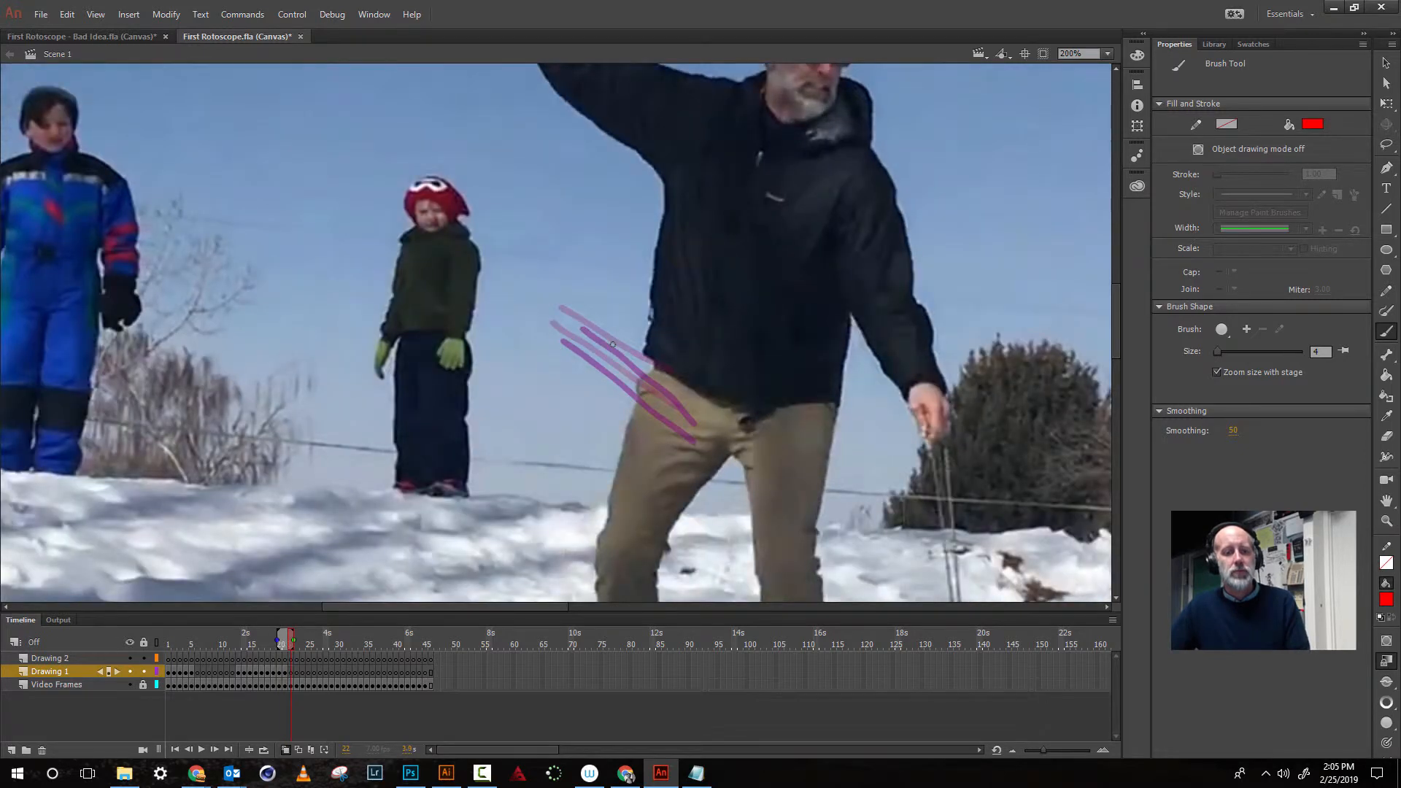
key("comma")
key("comma")
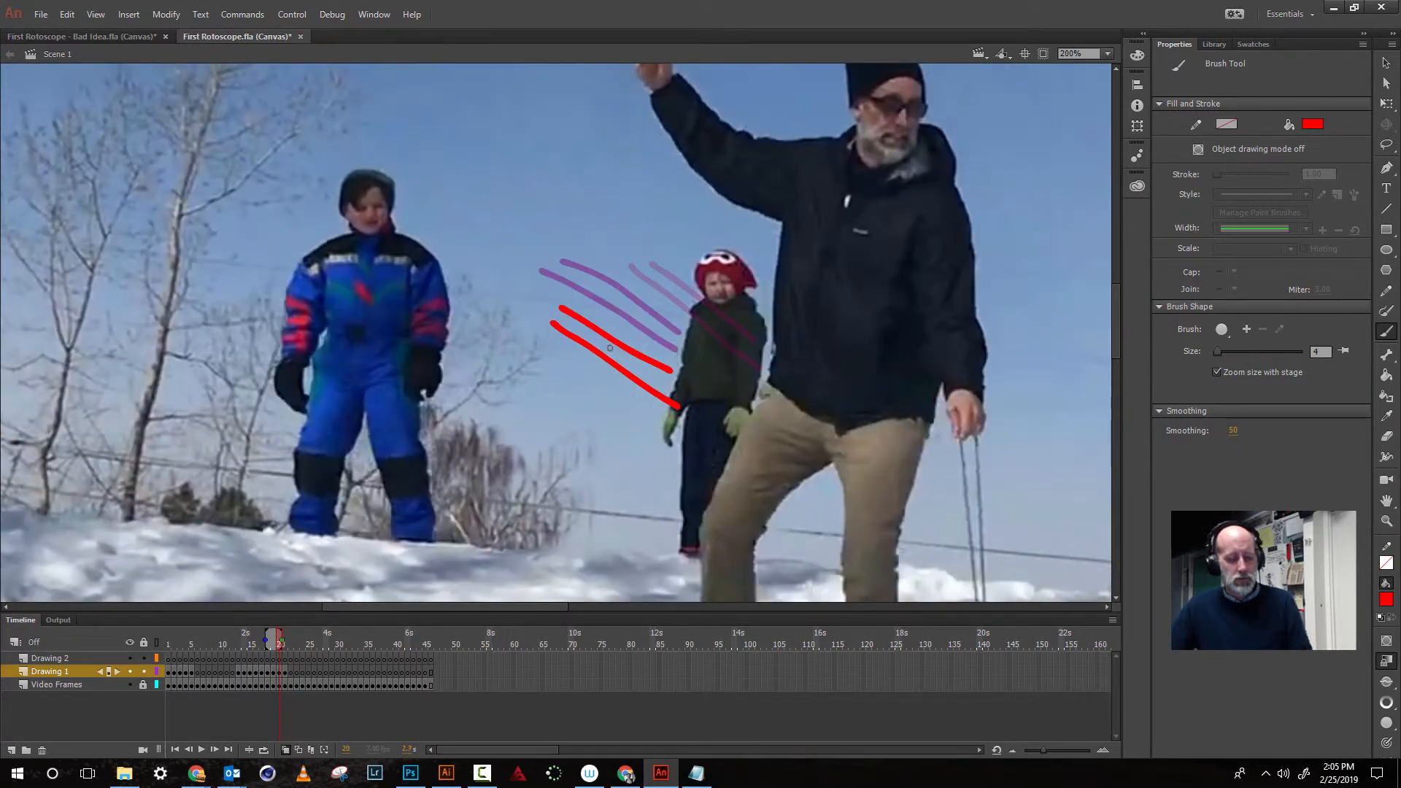
key("period")
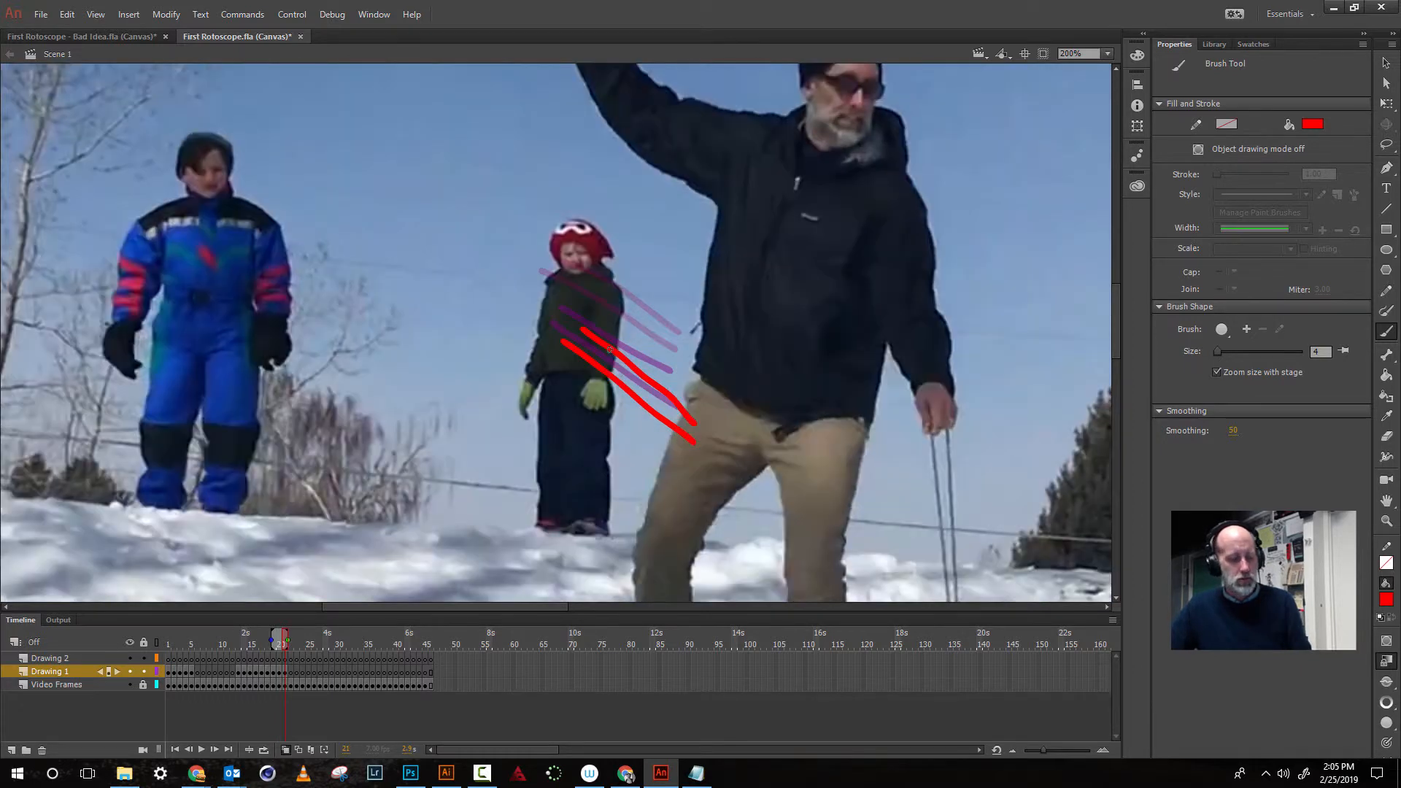
key("ctrl+z")
key("ctrl+z")
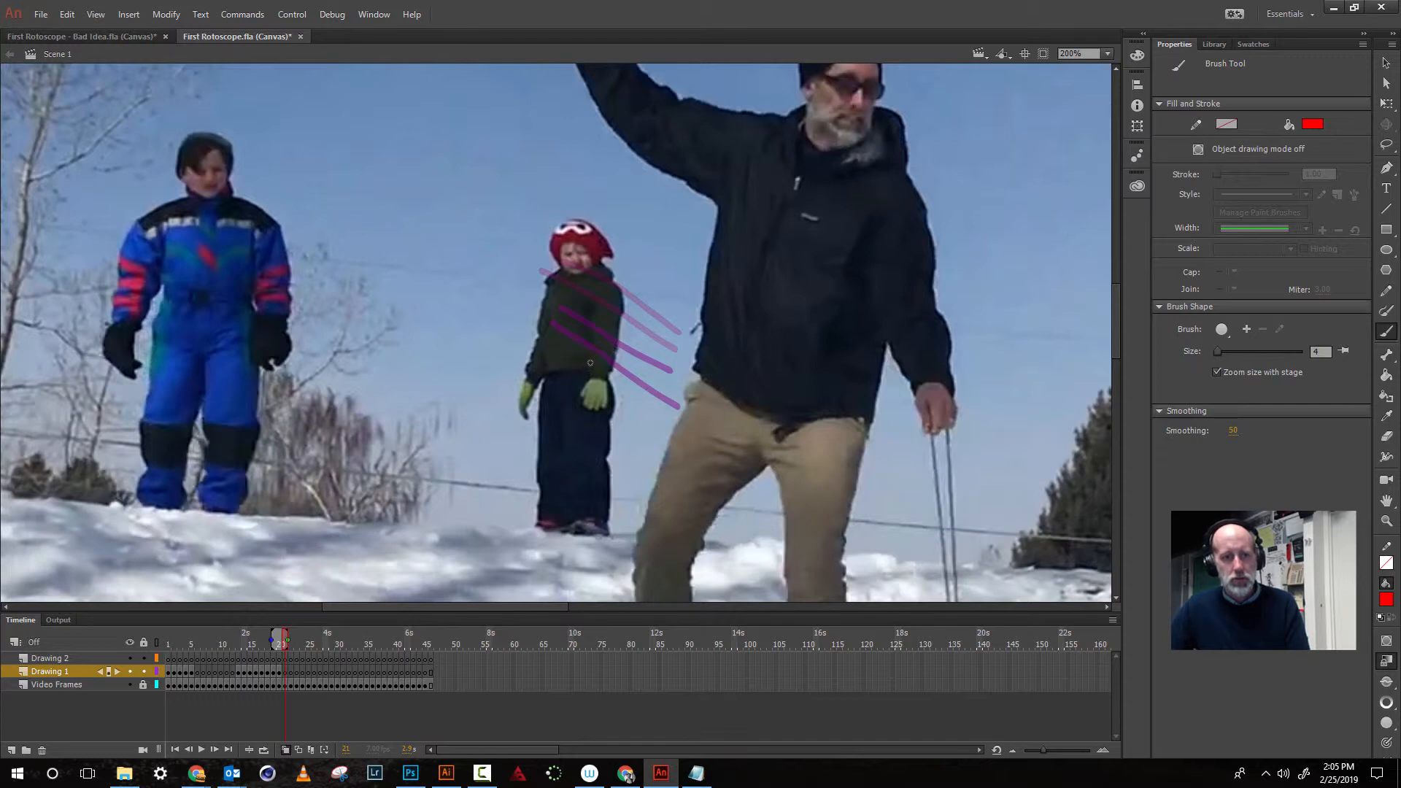
- Draw two red motion lines trailing from the child in the red hat toward the man's leg, then advance a frame
left_click_drag(593, 363, 684, 482)
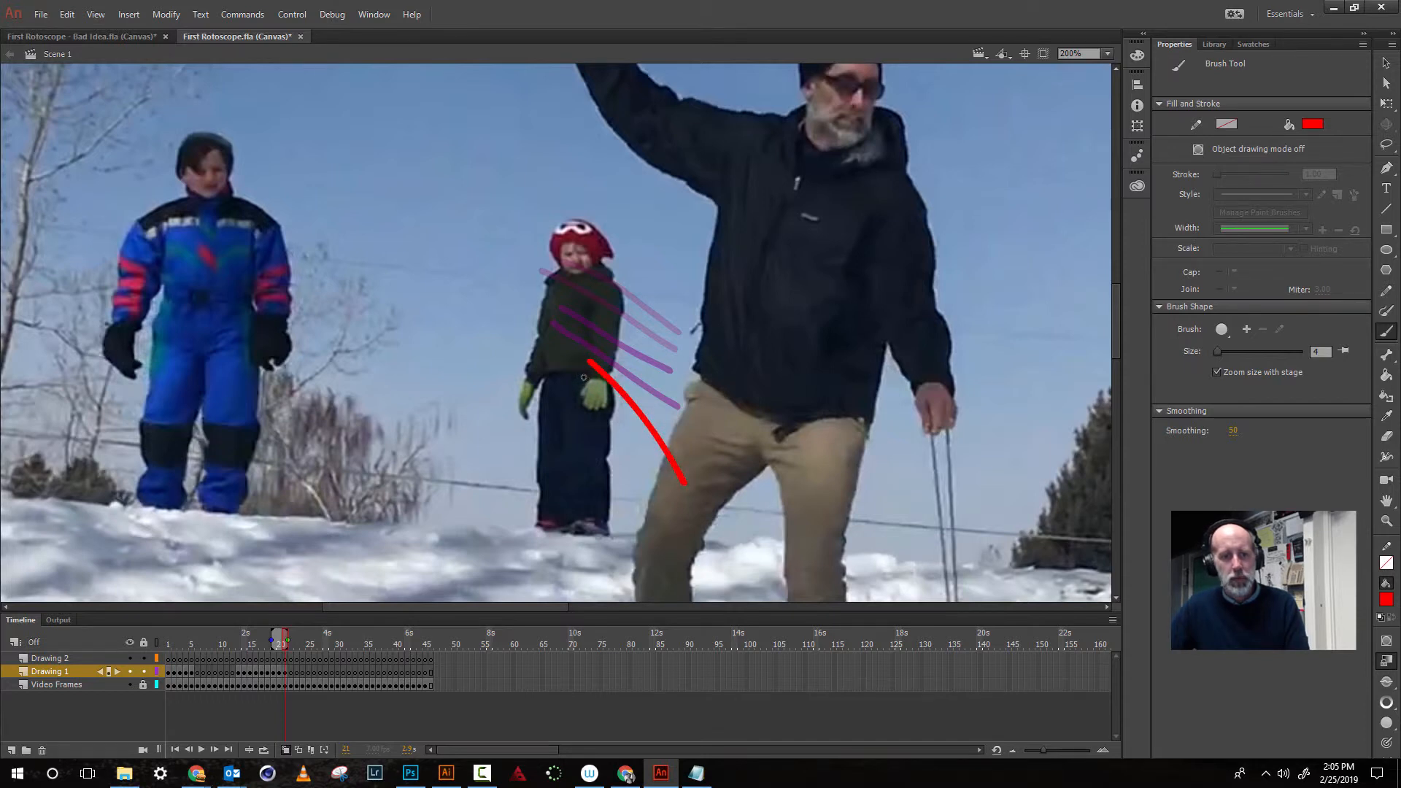
mouse_move(582, 377)
left_mouse_down()
mouse_move(667, 477)
mouse_move(651, 494)
left_mouse_up()
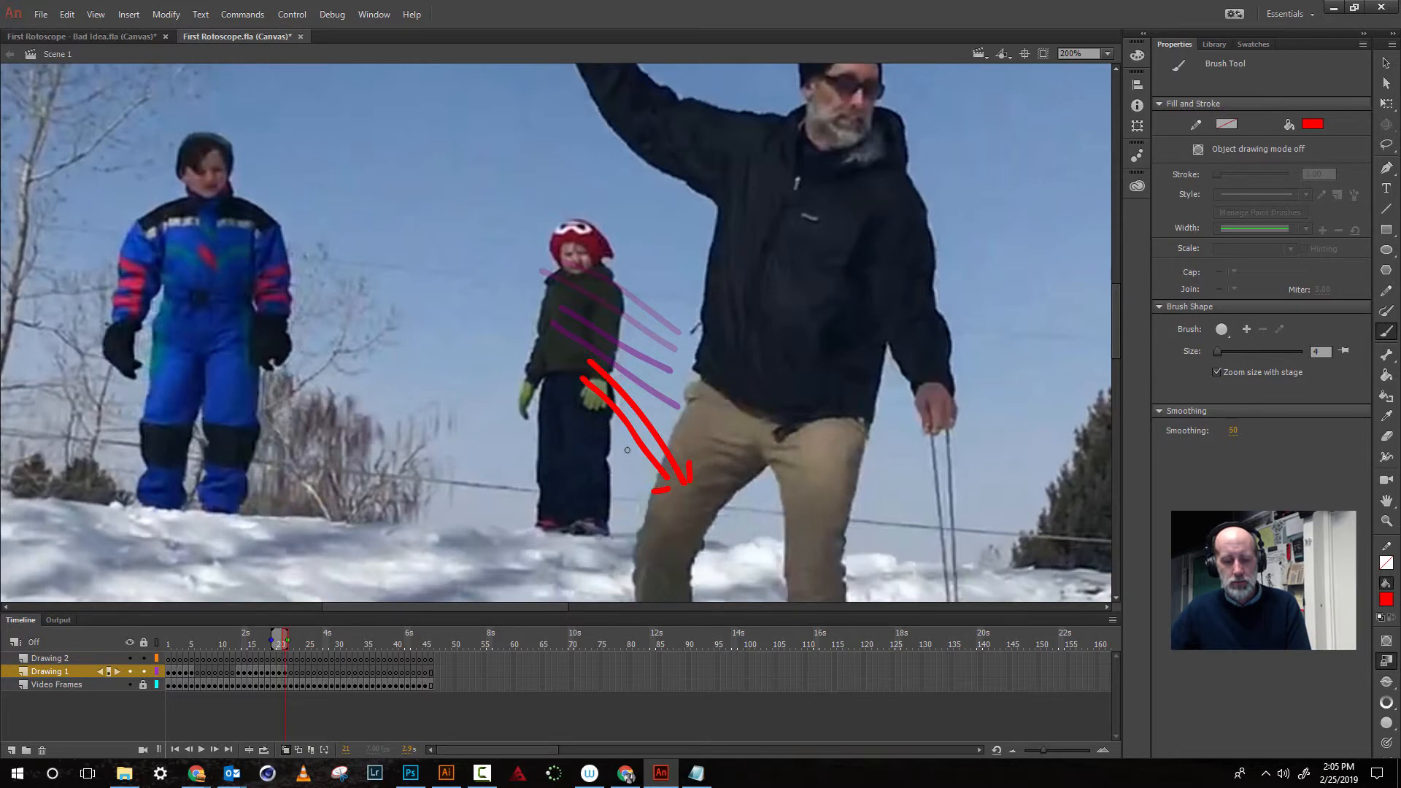
key("period")
- On the next frame, draw two short red motion lines beside the man's thigh, then advance a frame
left_click_drag(647, 420, 485, 312)
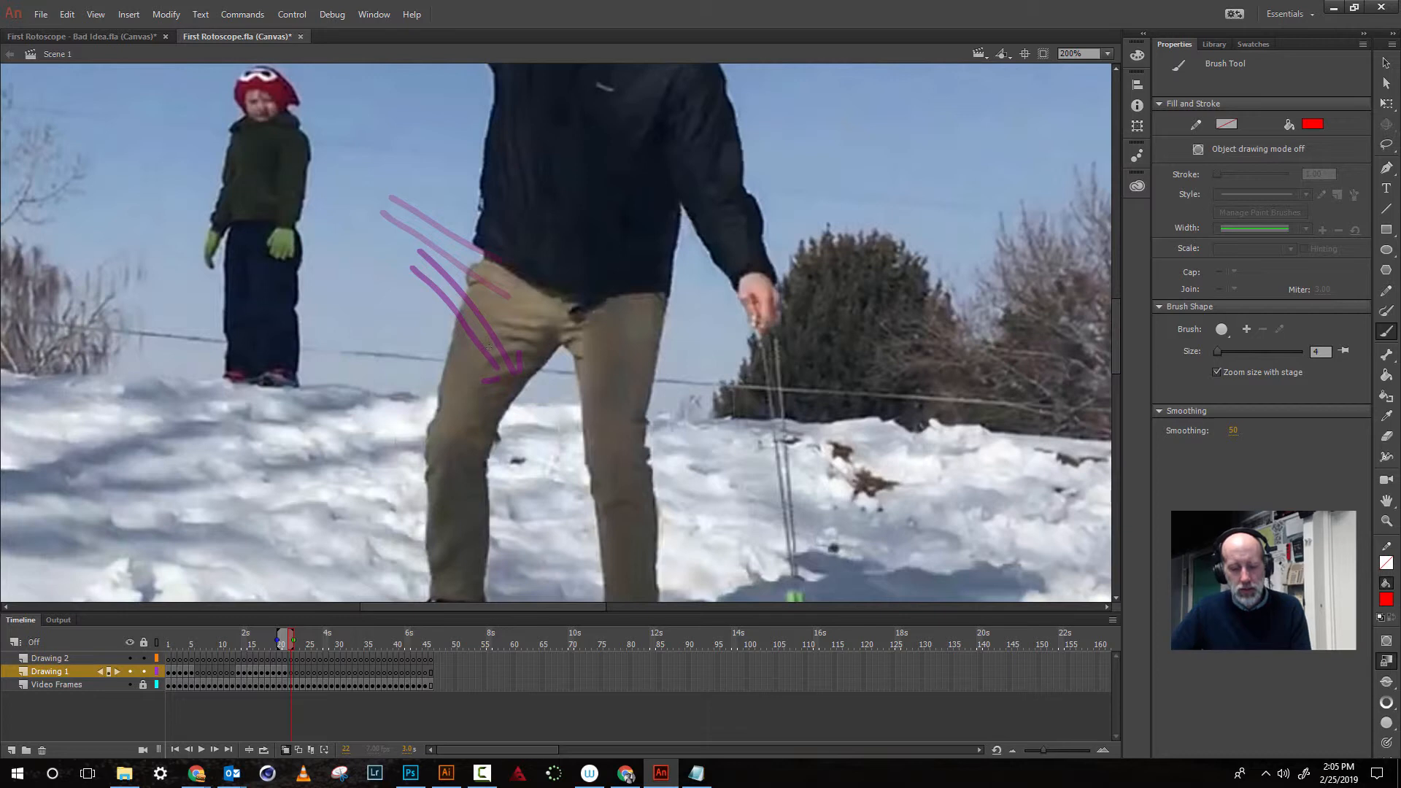
key("comma")
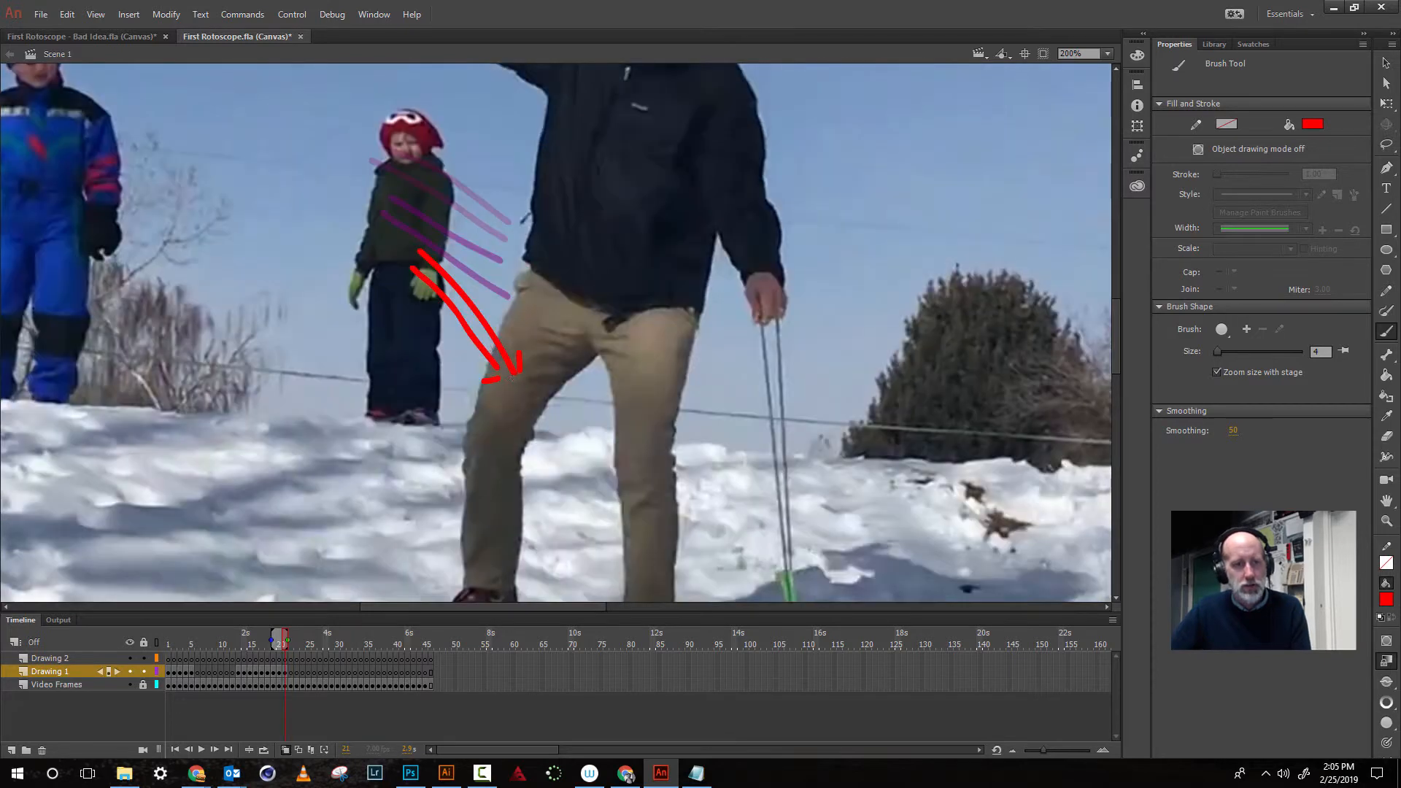
key("period")
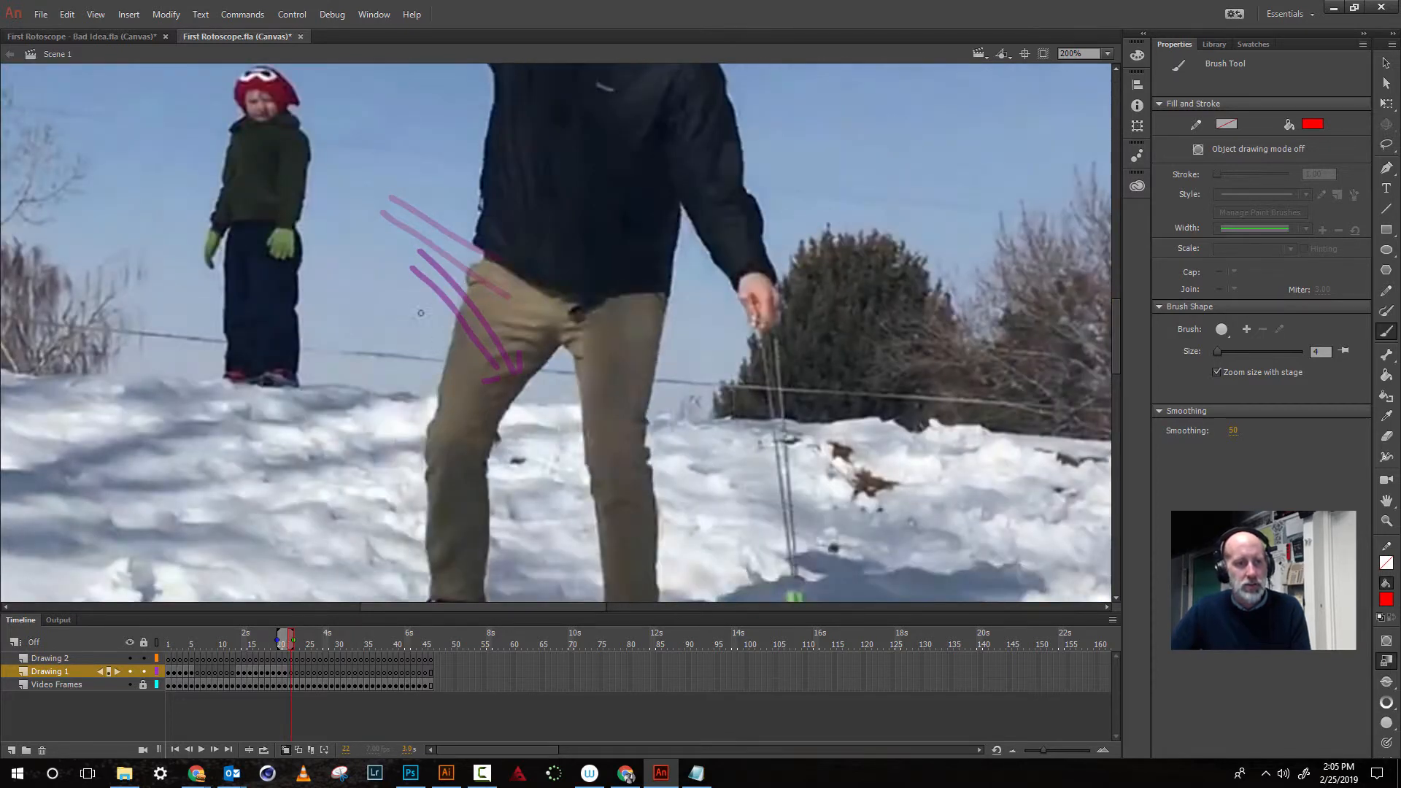
mouse_move(413, 290)
left_mouse_down()
mouse_move(464, 348)
mouse_move(418, 311)
mouse_move(460, 359)
mouse_move(426, 375)
left_mouse_up()
mouse_move(465, 318)
left_mouse_down()
mouse_move(468, 352)
mouse_move(485, 347)
mouse_move(455, 385)
left_mouse_up()
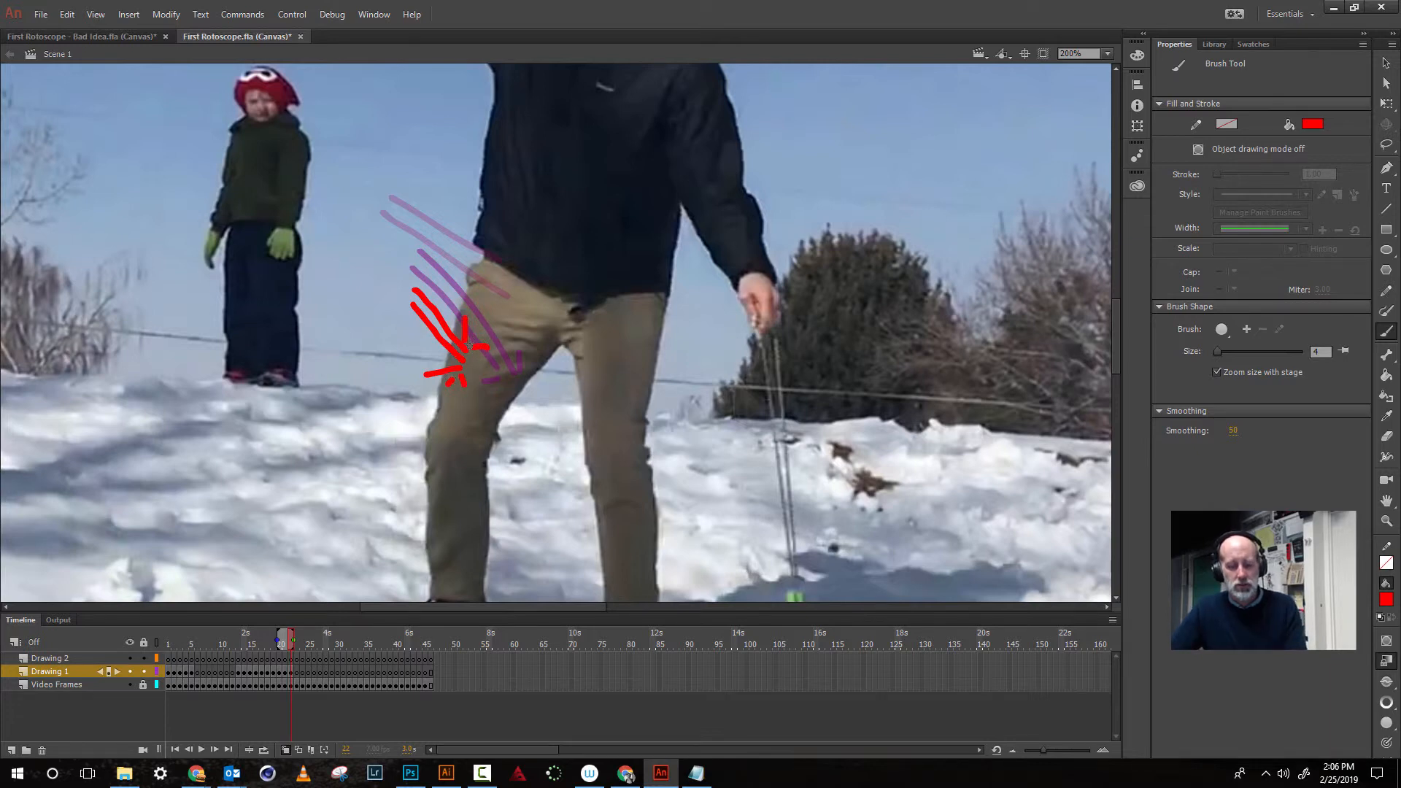
key("period")
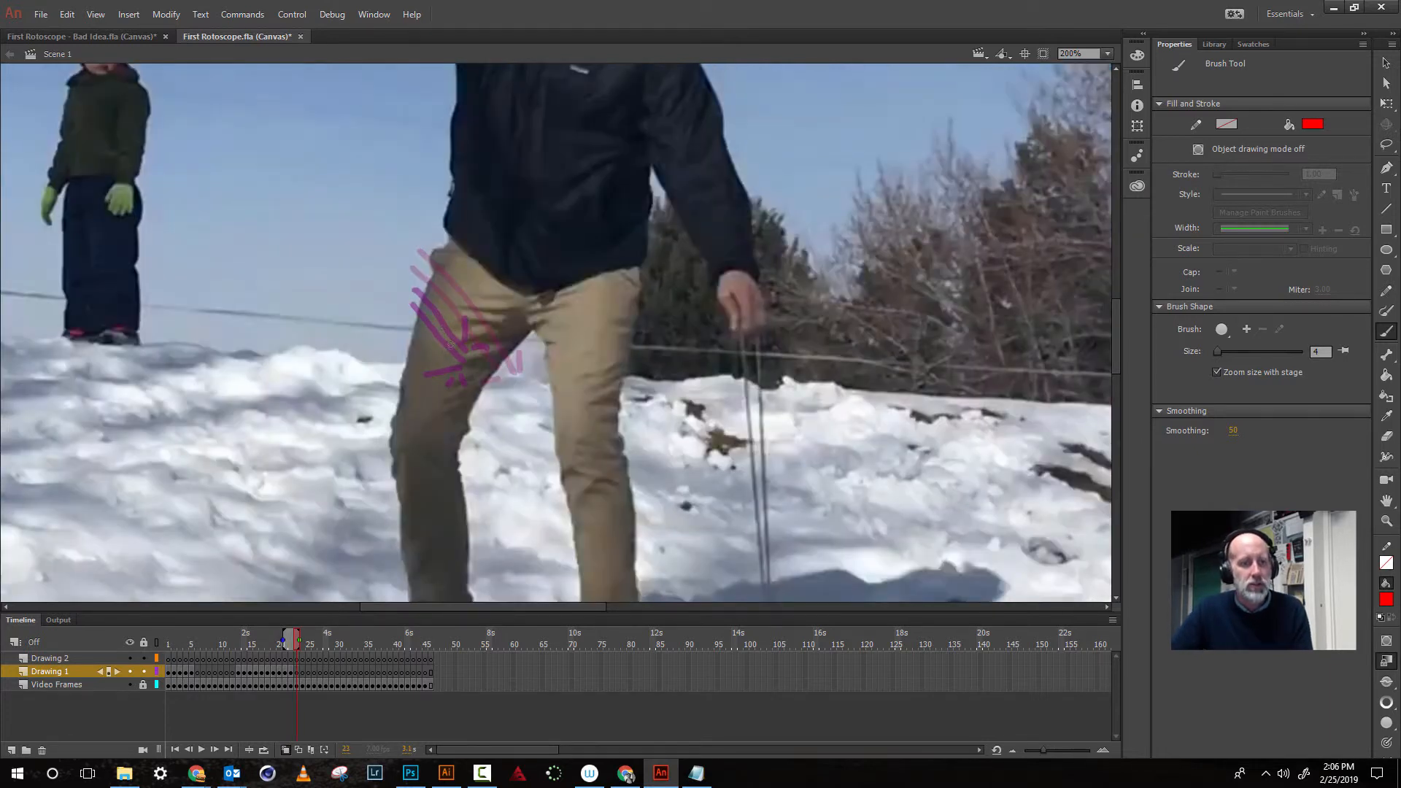
- Draw a red stroke beside the man's leg, then advance two frames
mouse_move(438, 341)
left_mouse_down()
mouse_move(445, 370)
mouse_move(458, 363)
mouse_move(412, 321)
mouse_move(412, 352)
mouse_move(399, 352)
mouse_move(415, 362)
mouse_move(402, 352)
mouse_move(389, 367)
mouse_move(406, 351)
mouse_move(377, 363)
mouse_move(361, 394)
mouse_move(359, 356)
left_mouse_up()
key("period")
key("period")
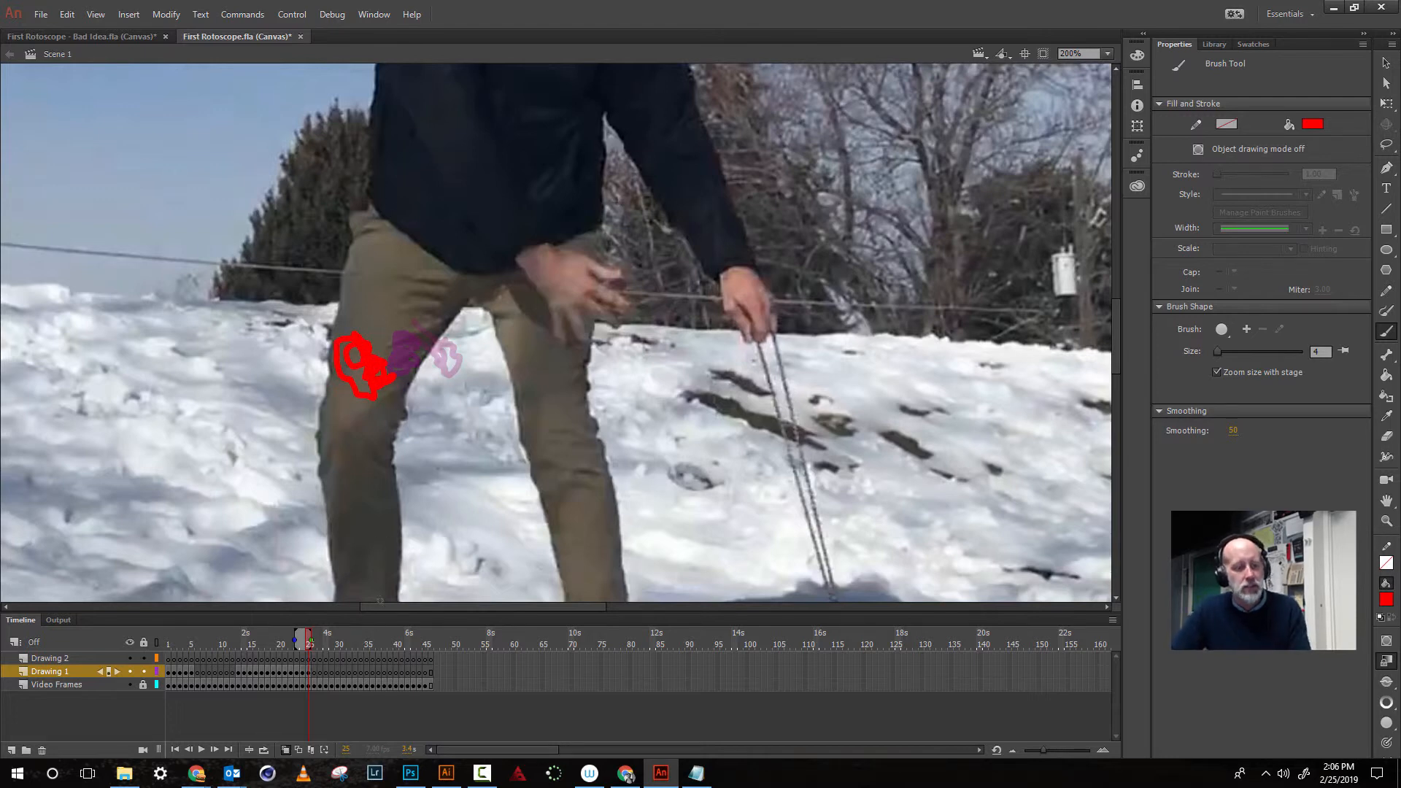
- Rewind to the start of the timeline, zoom out to show the whole stage, and play back the animation
mouse_move(294, 639)
left_mouse_down()
mouse_move(184, 641)
mouse_move(308, 637)
left_mouse_up()
left_click(264, 749)
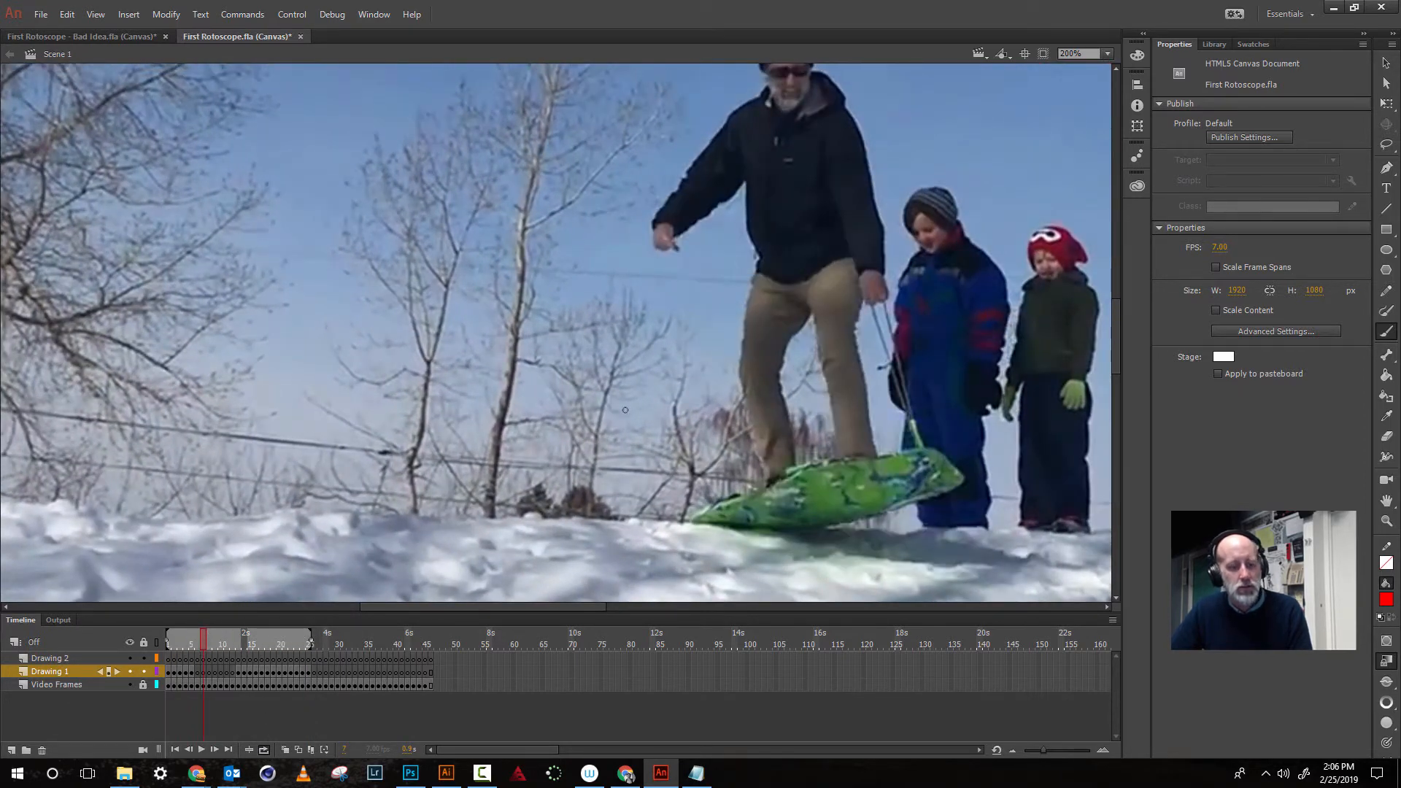
key("ctrl+minus")
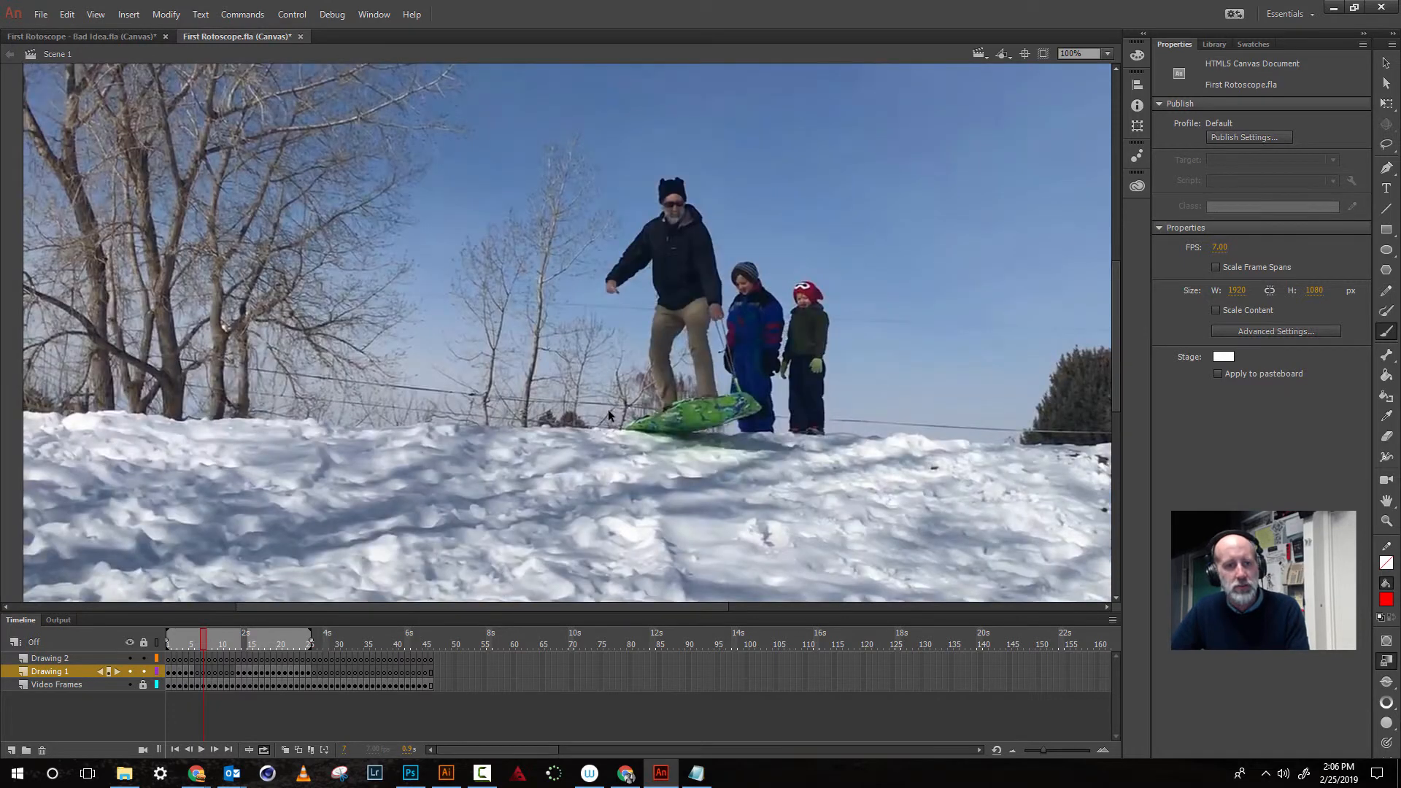
key("ctrl+minus")
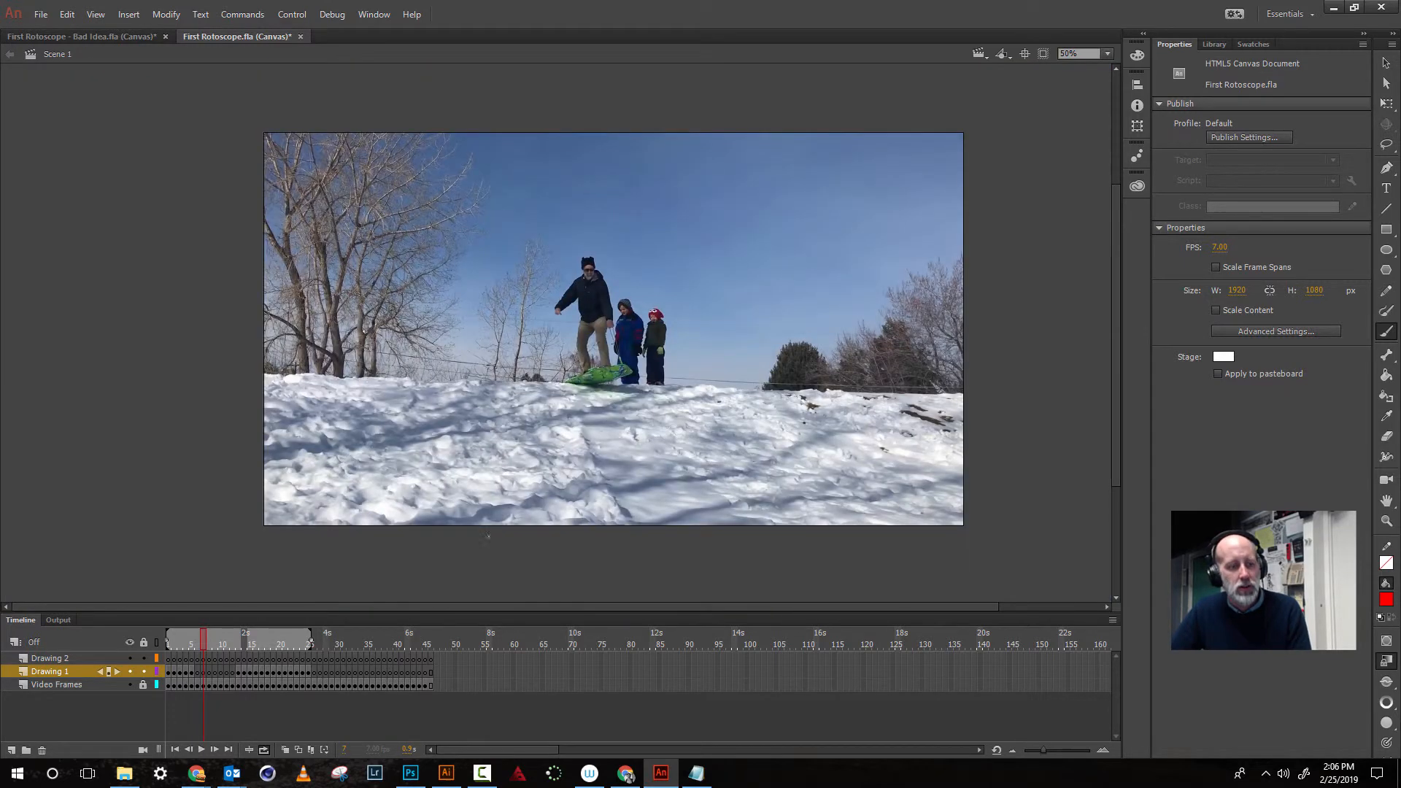
left_click(204, 750)
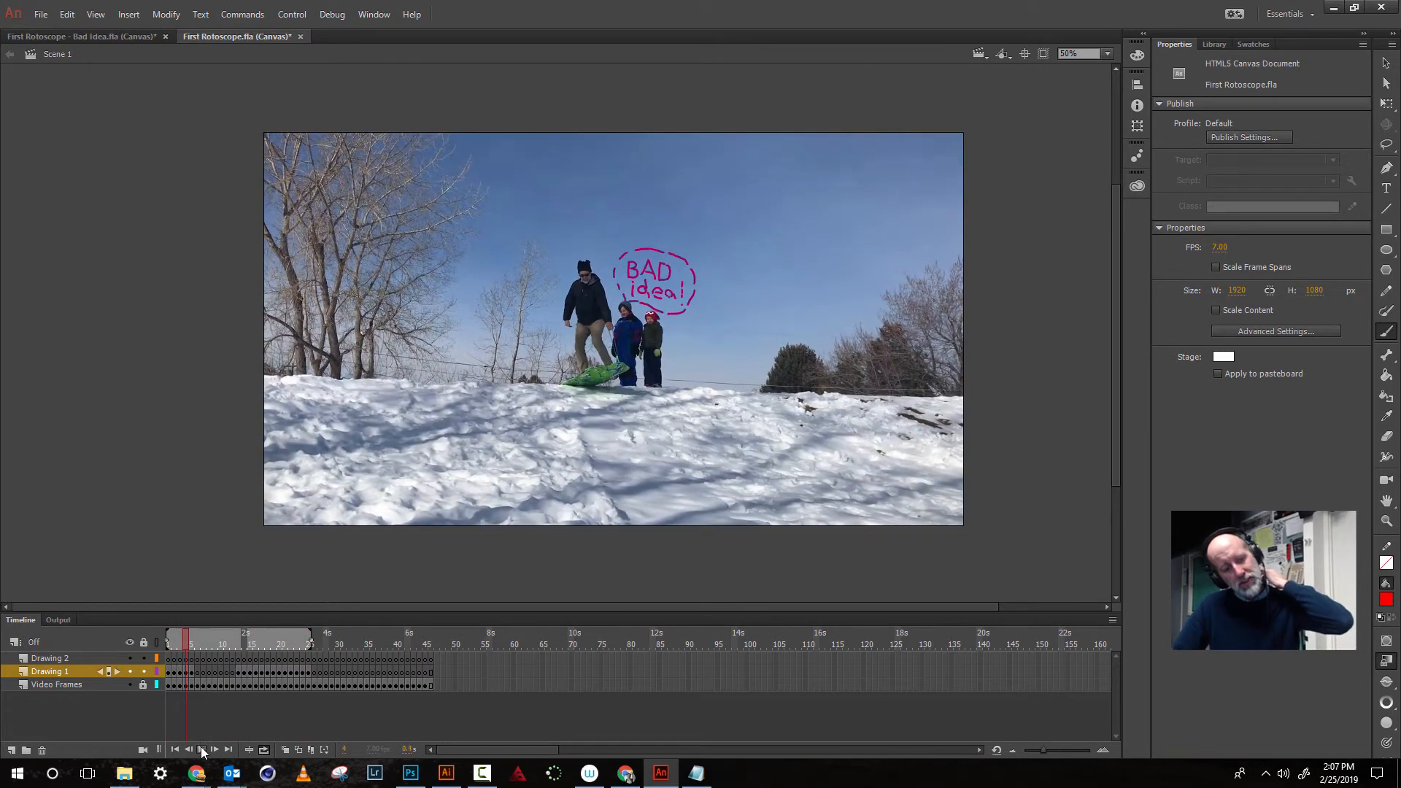
- Save the document and open the Export Animated GIF dialog
left_click(41, 16)
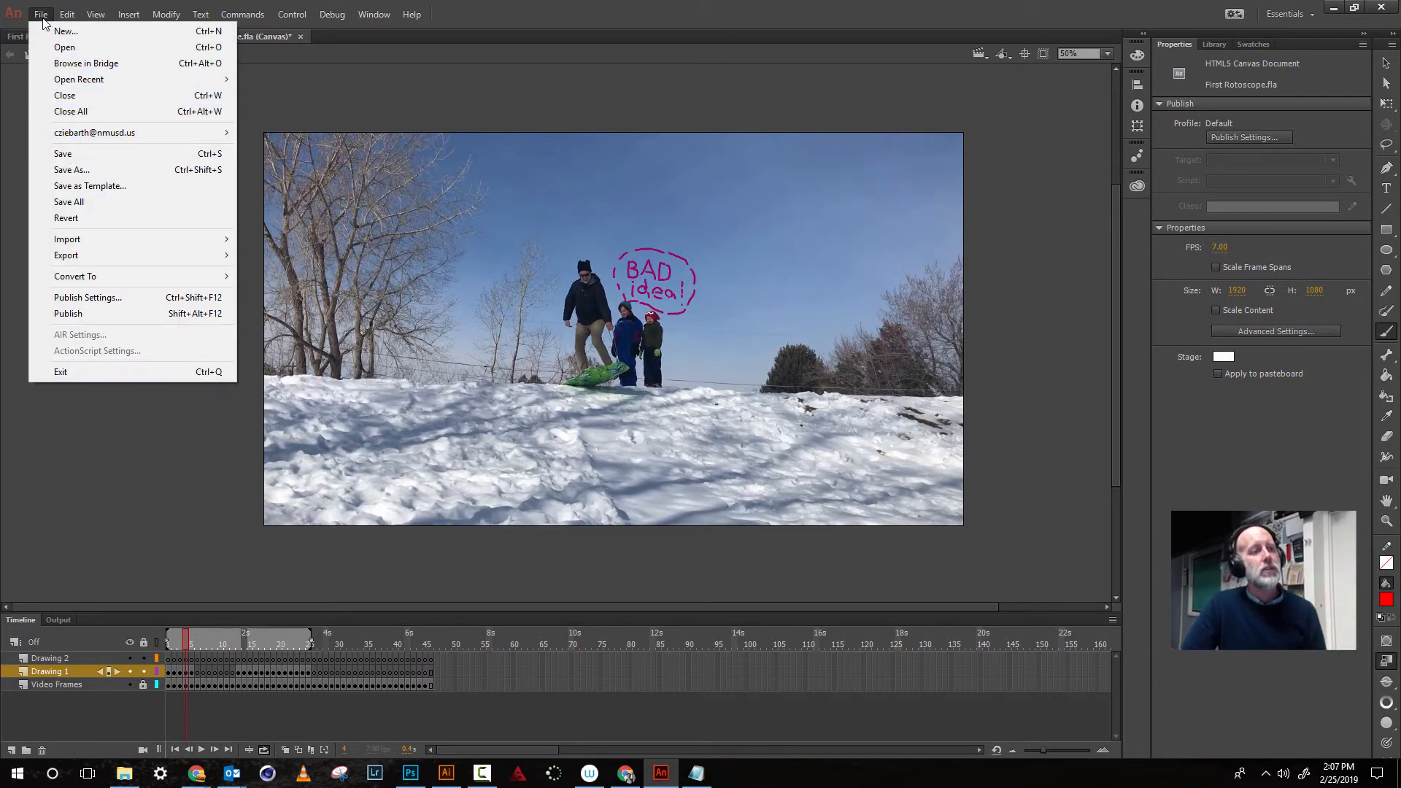
left_click(60, 150)
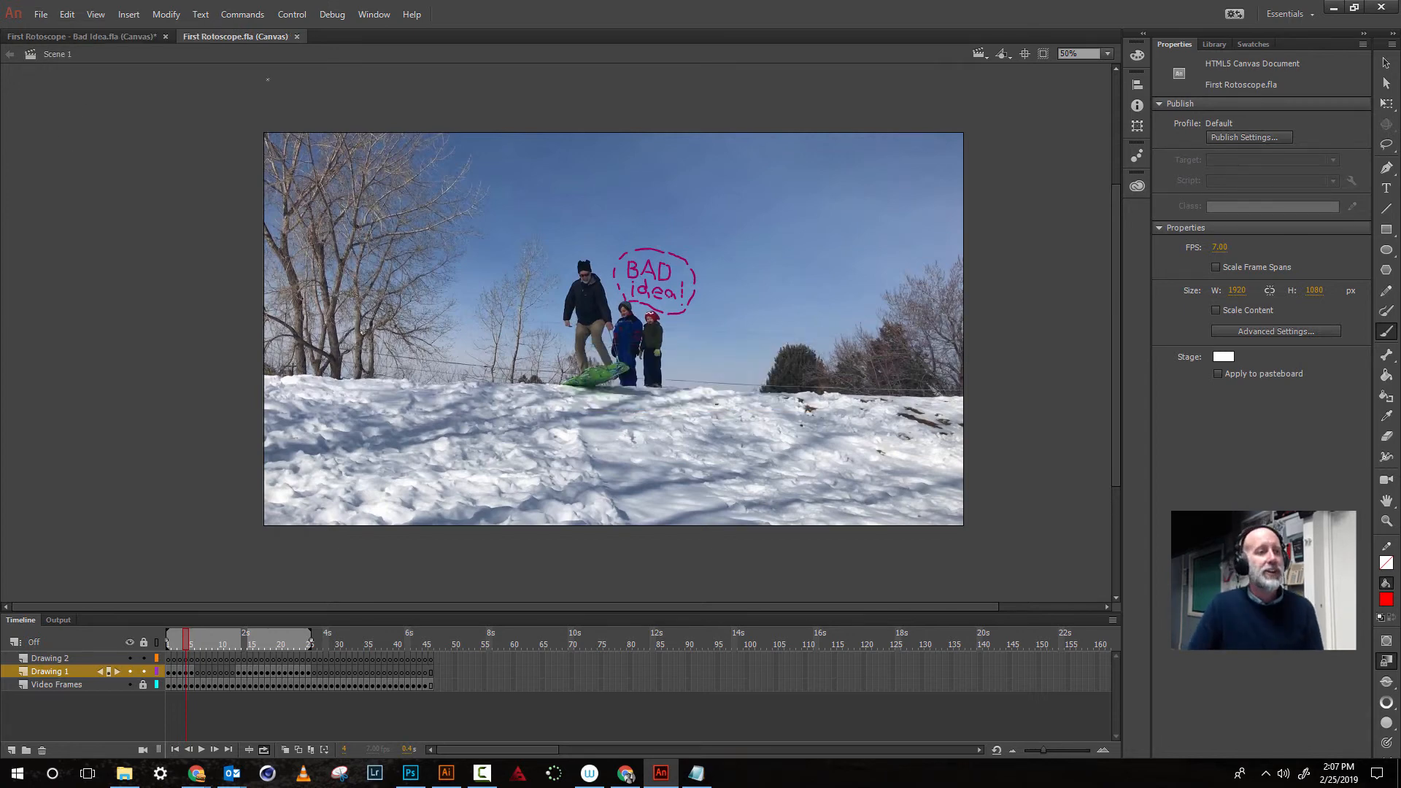
left_click(41, 16)
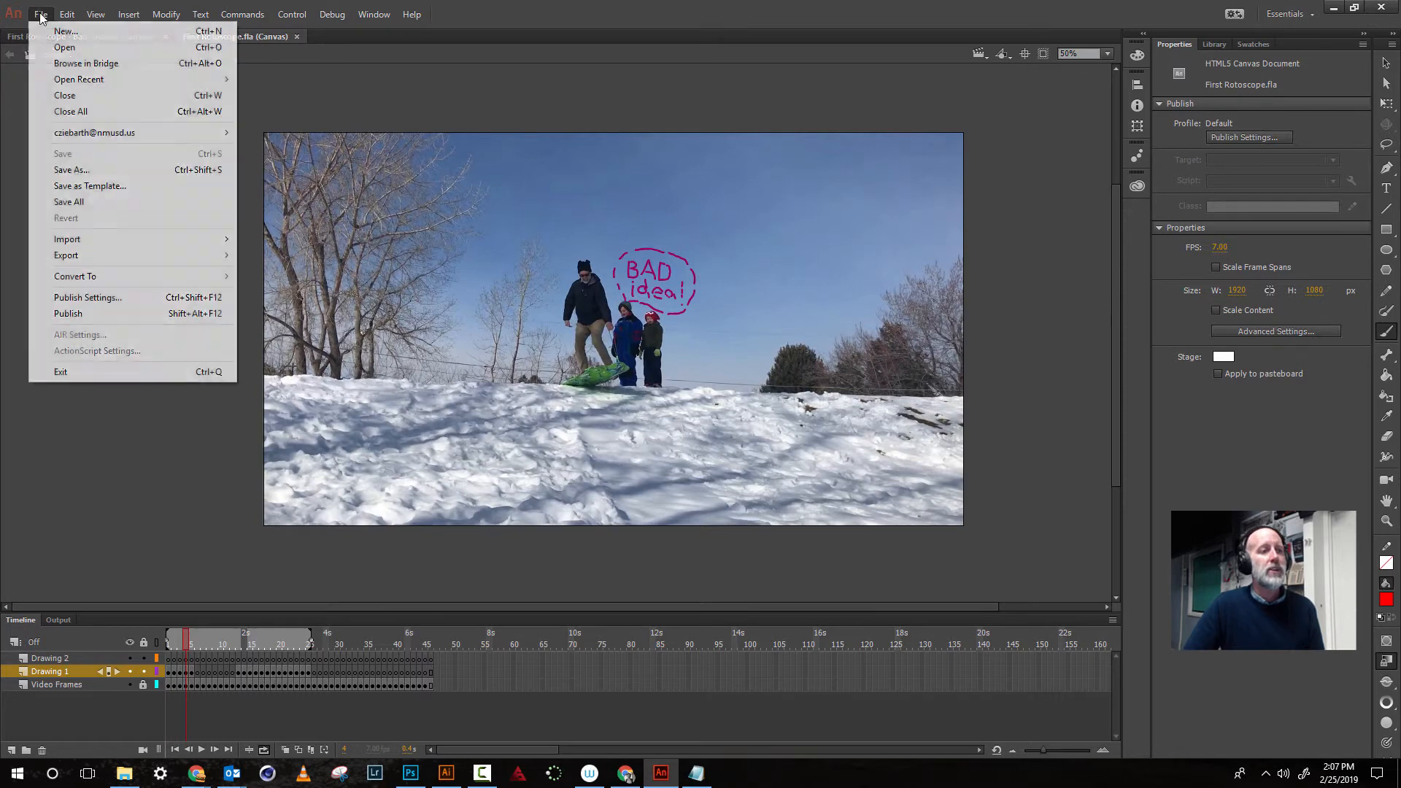
mouse_move(86, 256)
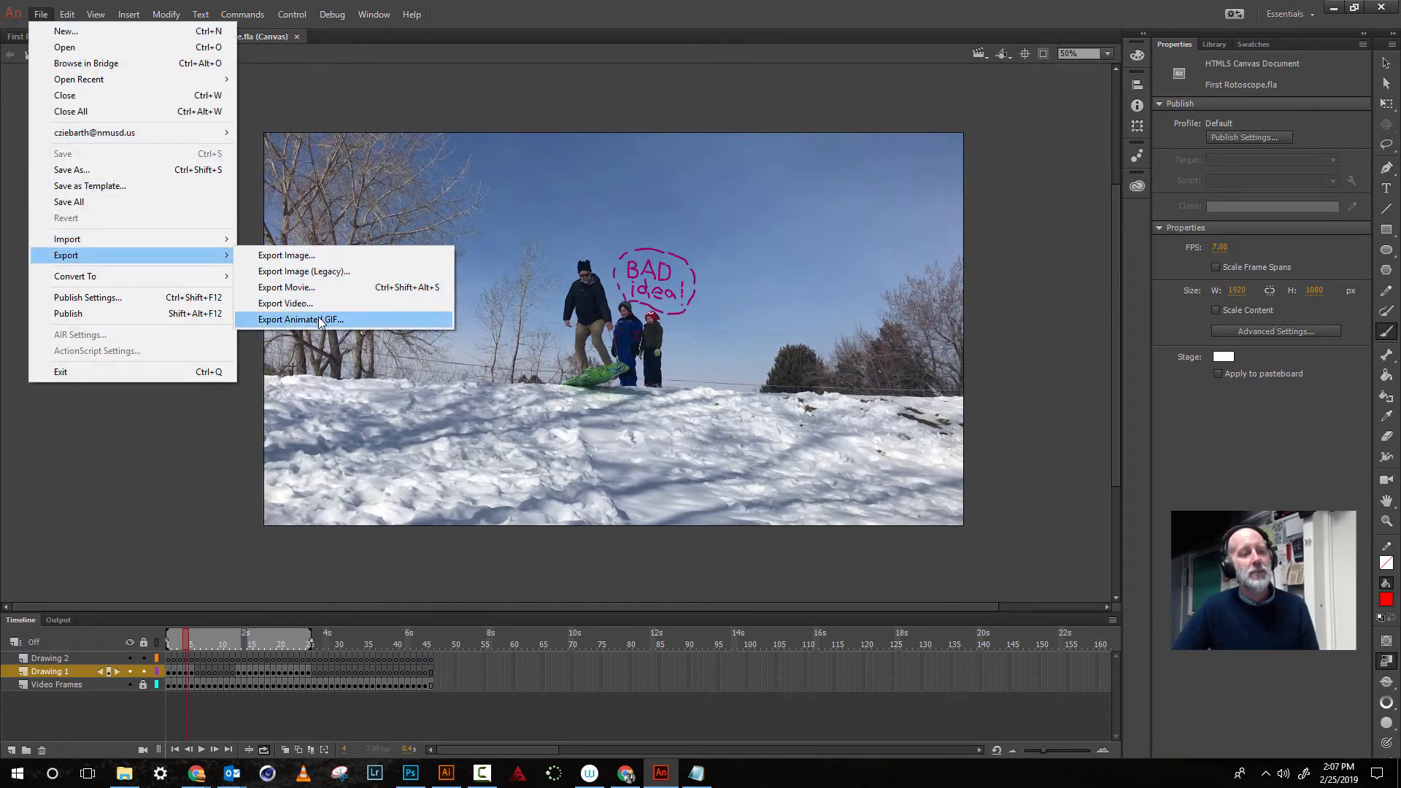
left_click(321, 321)
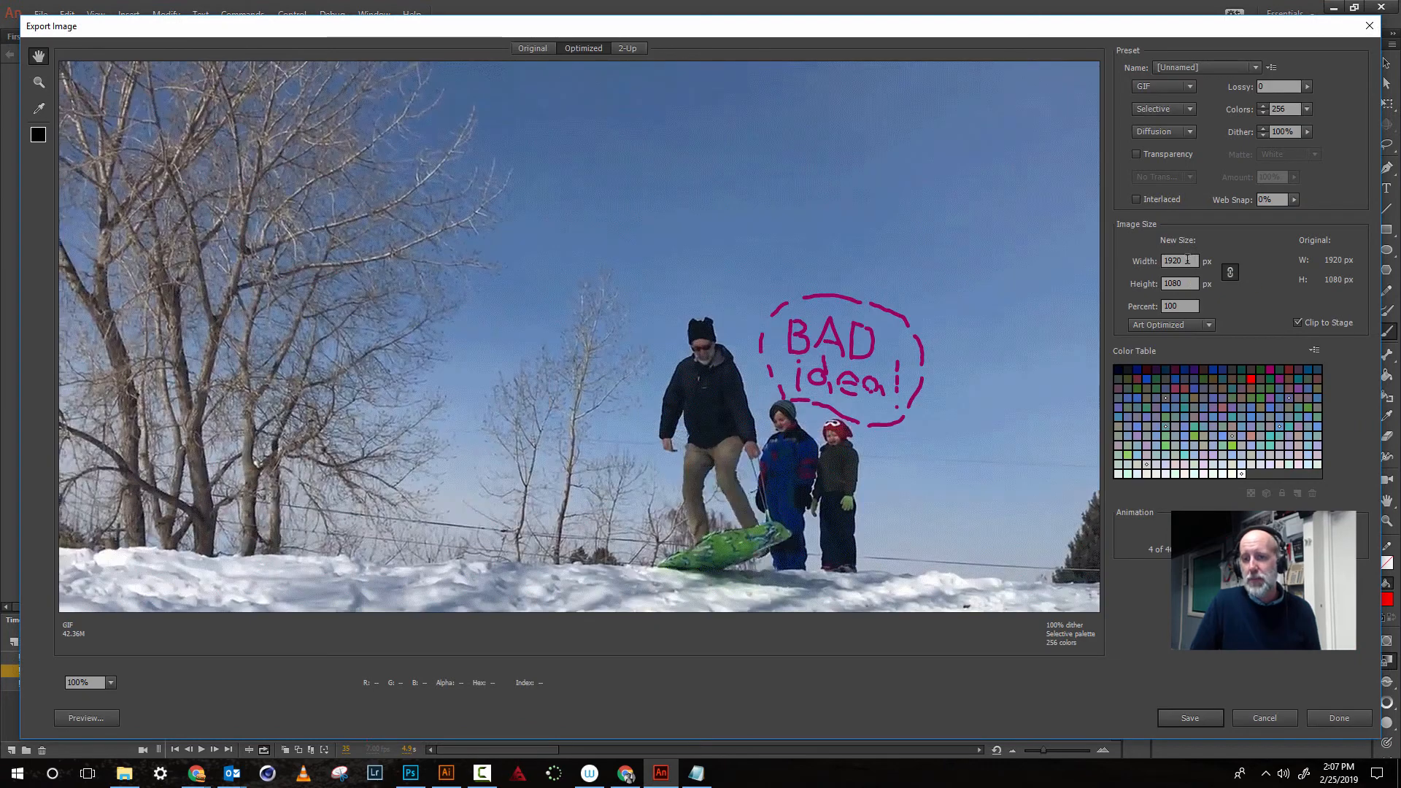
- Set the GIF width to 900 px, save it as First-Rotoscope, and close the export dialog
left_click(1187, 260)
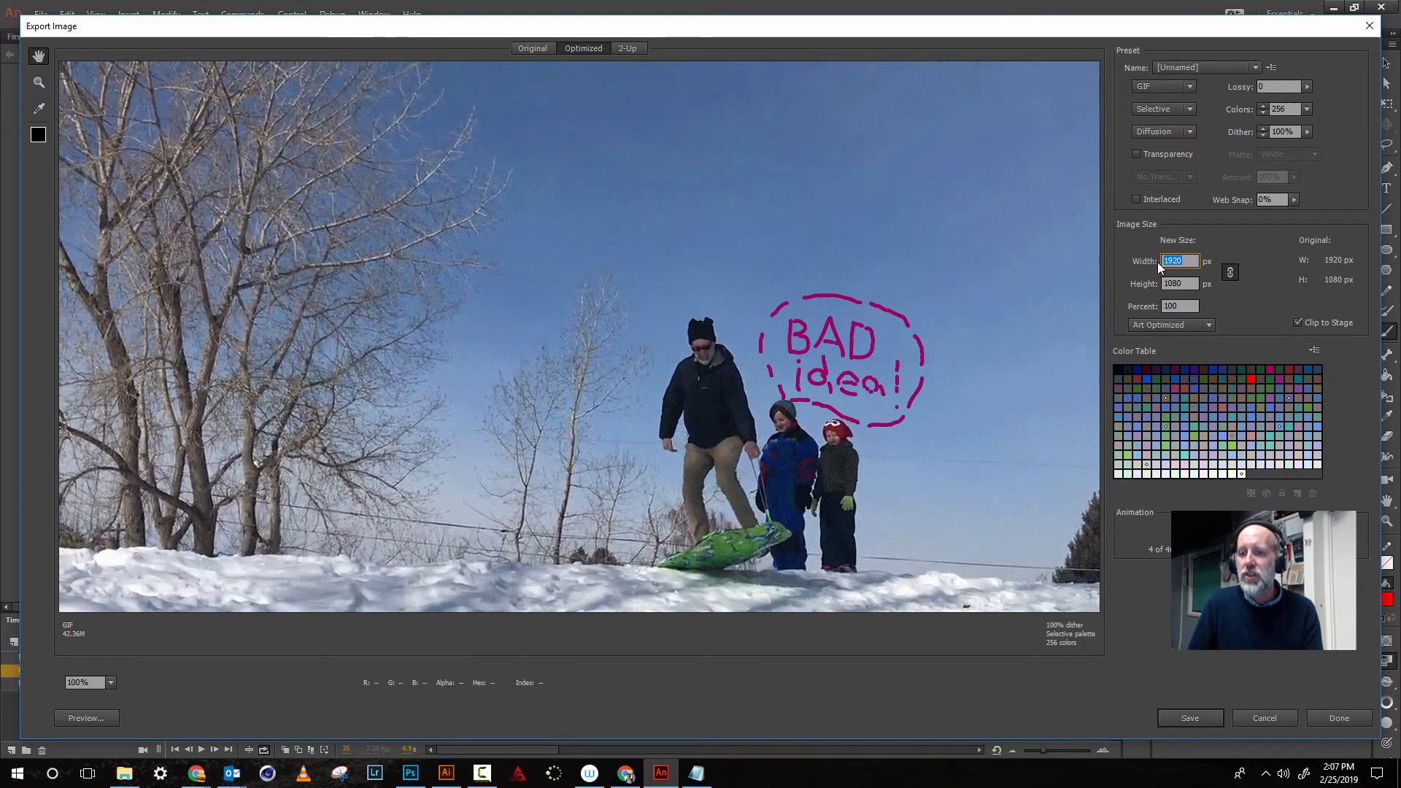
type("900")
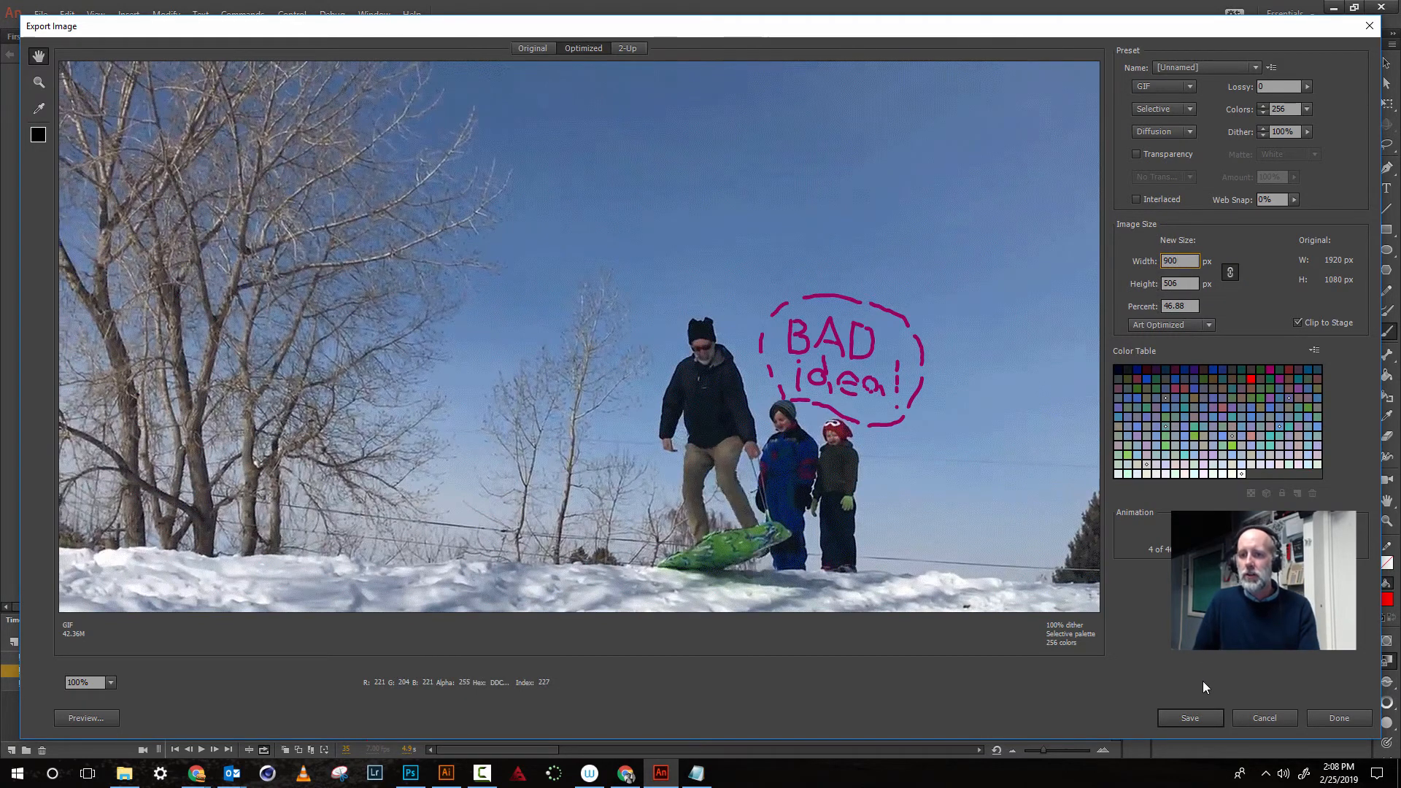
left_click(1197, 718)
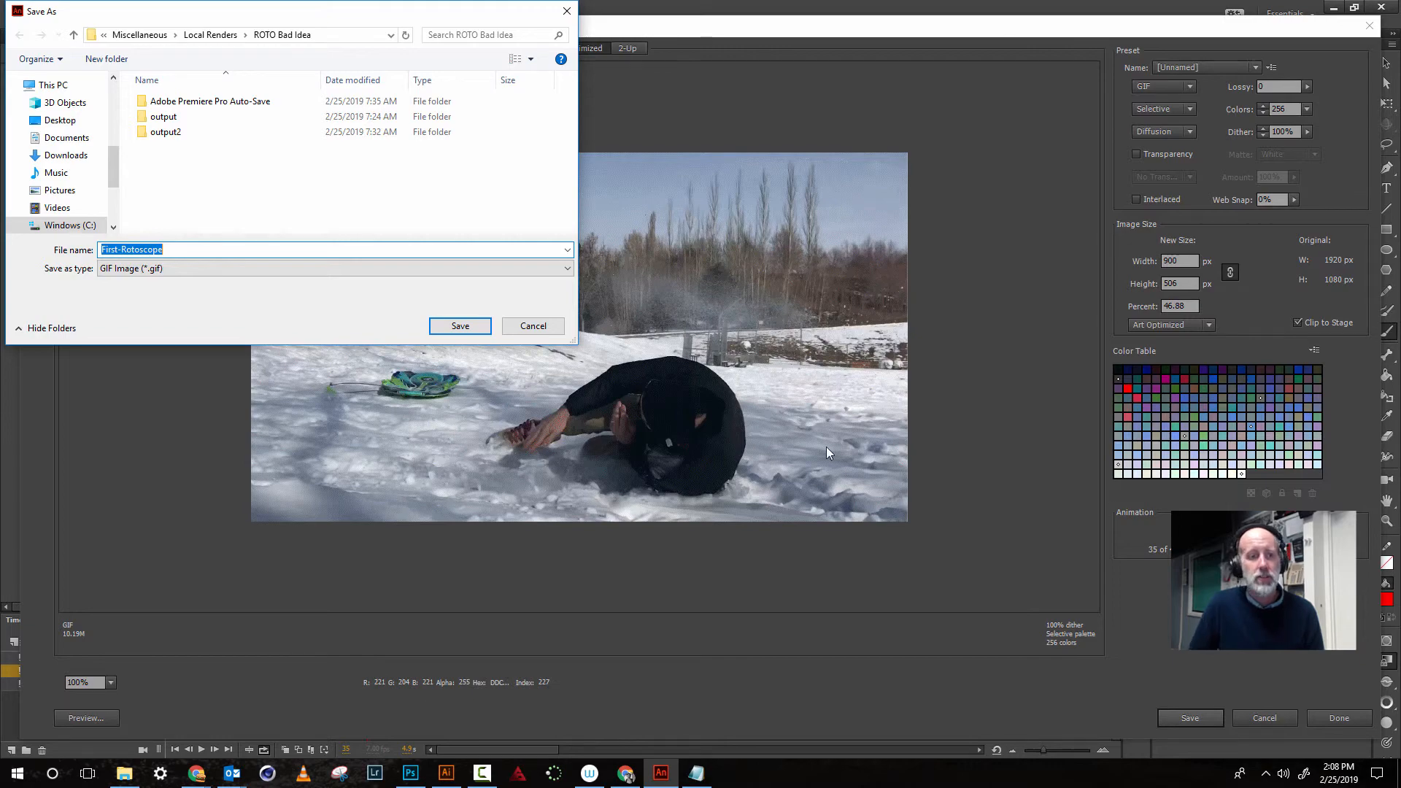
left_click(550, 330)
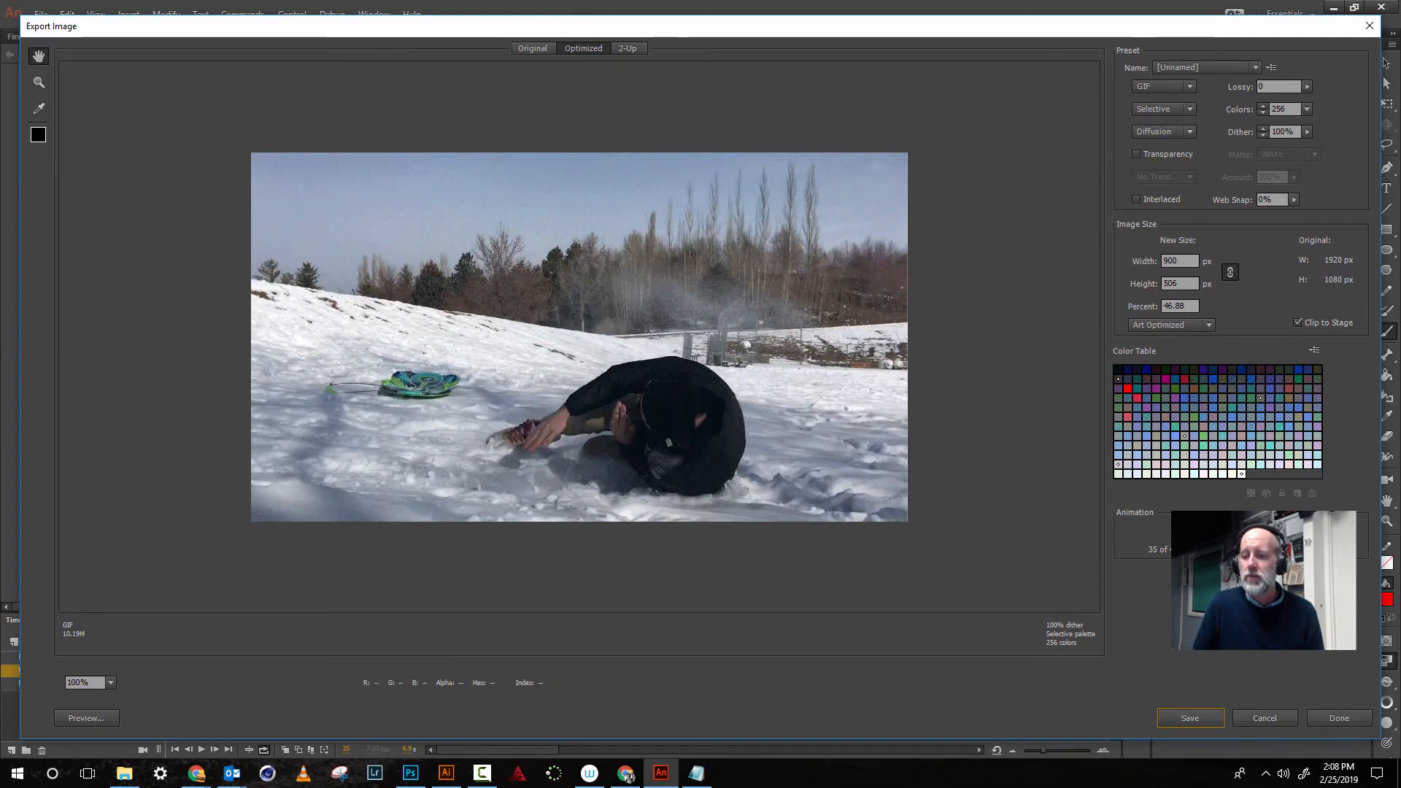
left_click(1266, 550)
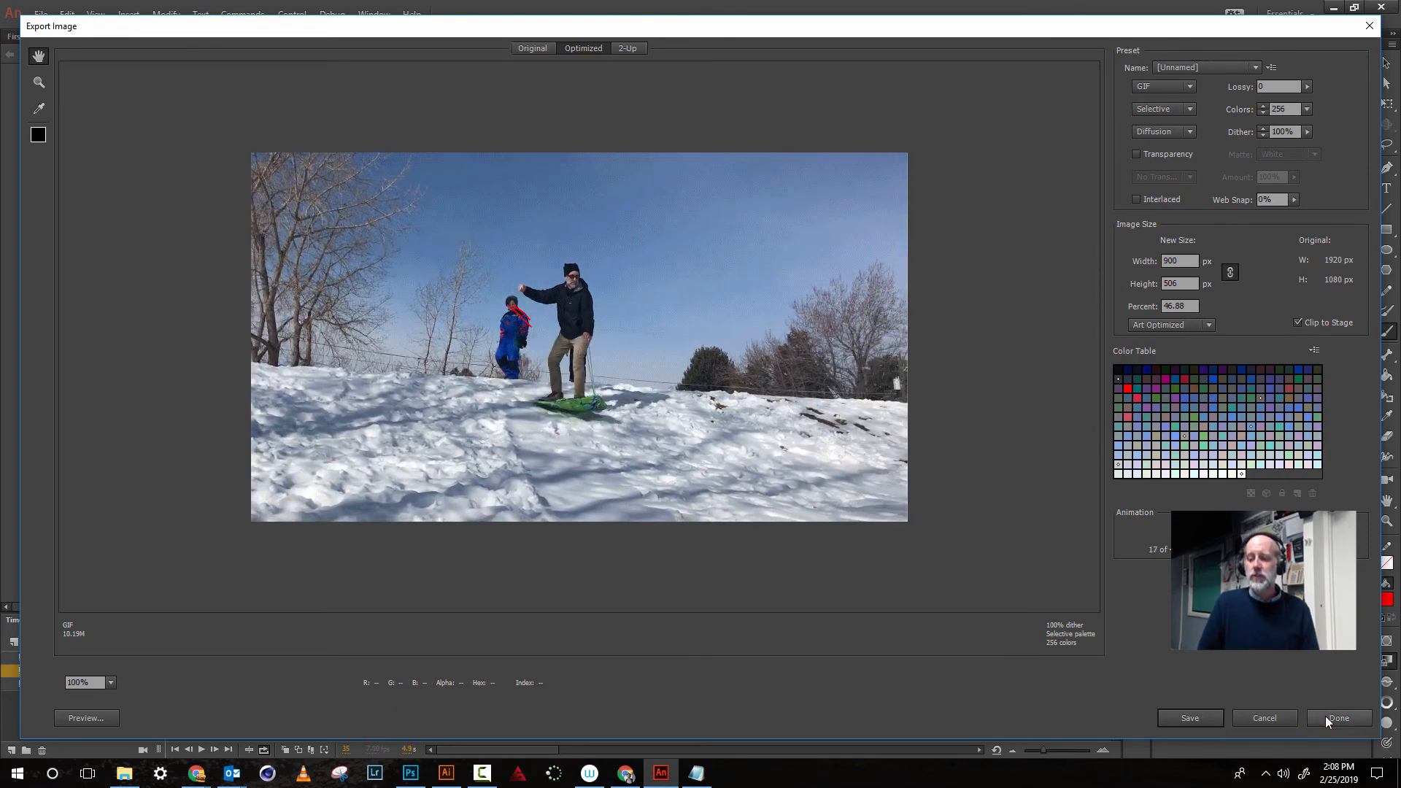
left_click(1324, 717)
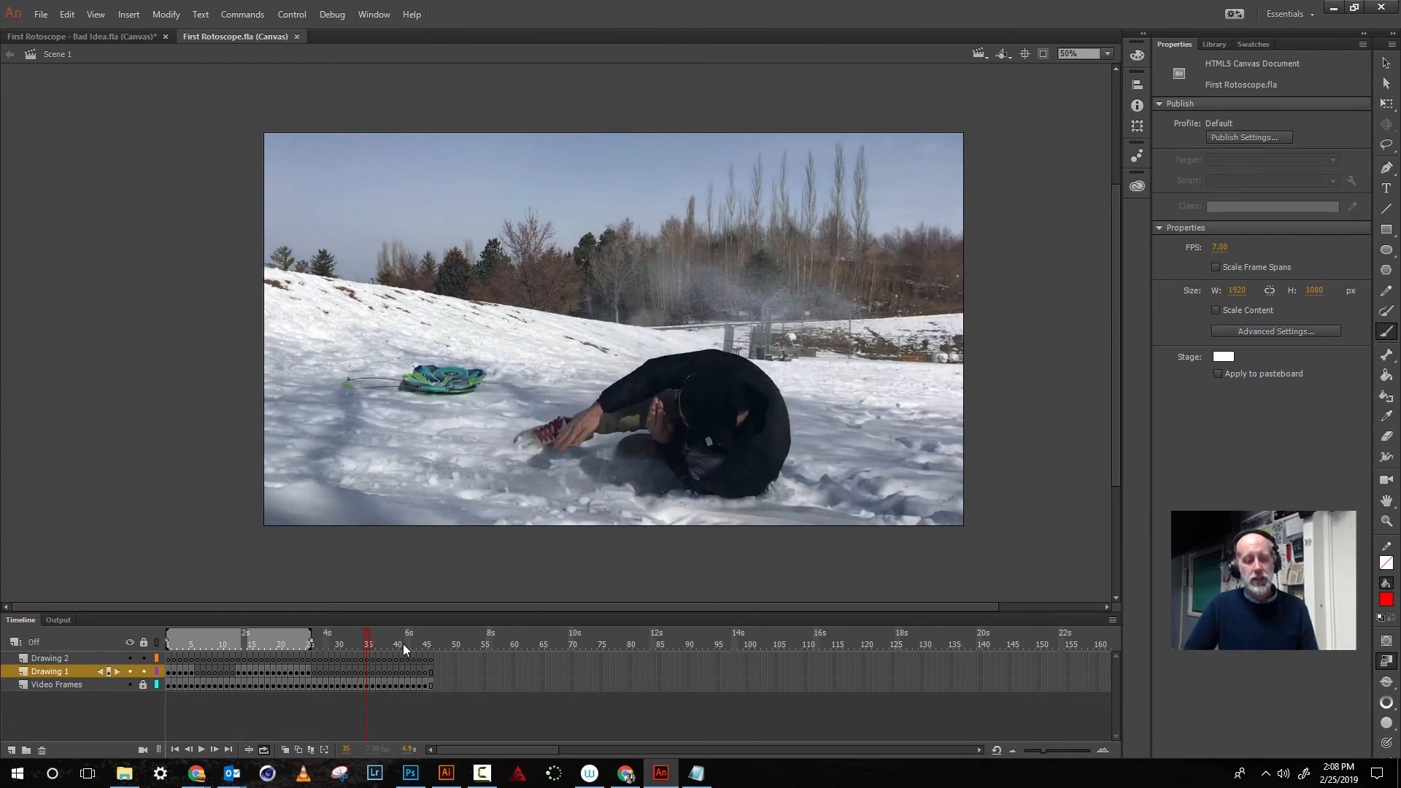